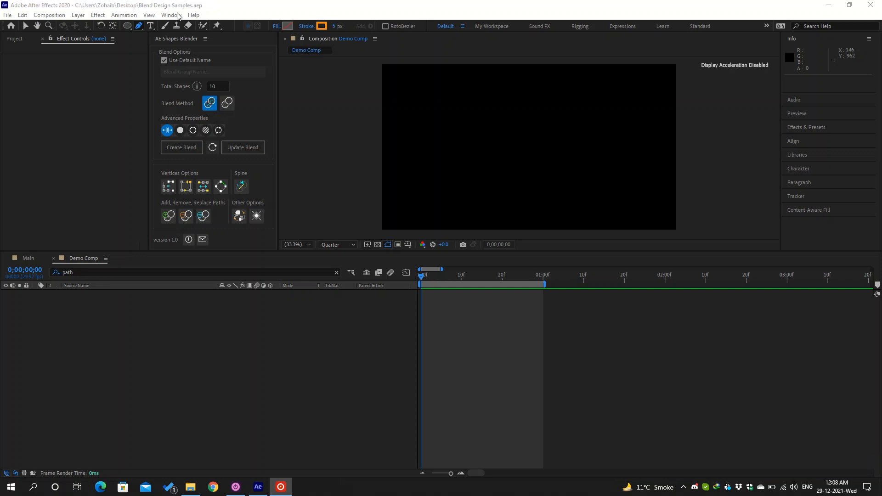
# - Locate AE Shapes Blender.jsxbin in the ScriptUI Panels folder, then go back to After Effects
pyautogui.click(191, 487)
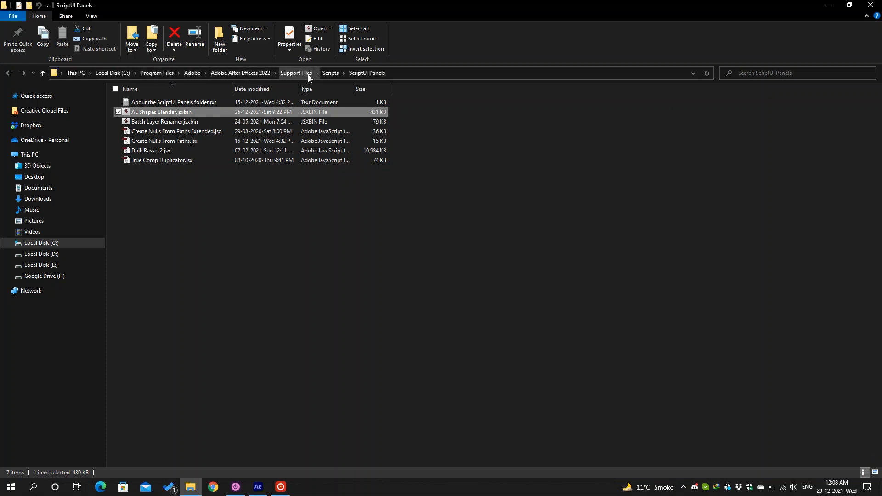
pyautogui.click(443, 155)
pyautogui.click(379, 112)
pyautogui.click(259, 487)
# - Open the AE Shapes Blender panel from the Window menu, clear the timeline search, and show the Project panel
pyautogui.click(171, 14)
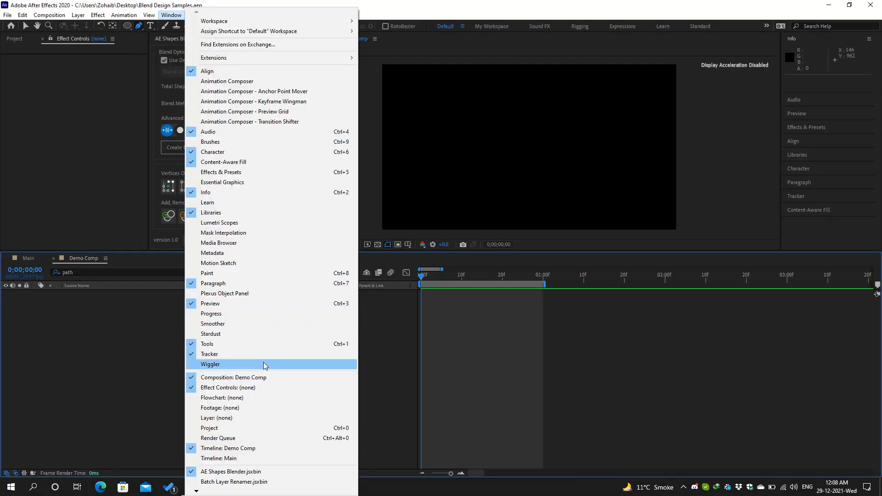
pyautogui.click(343, 470)
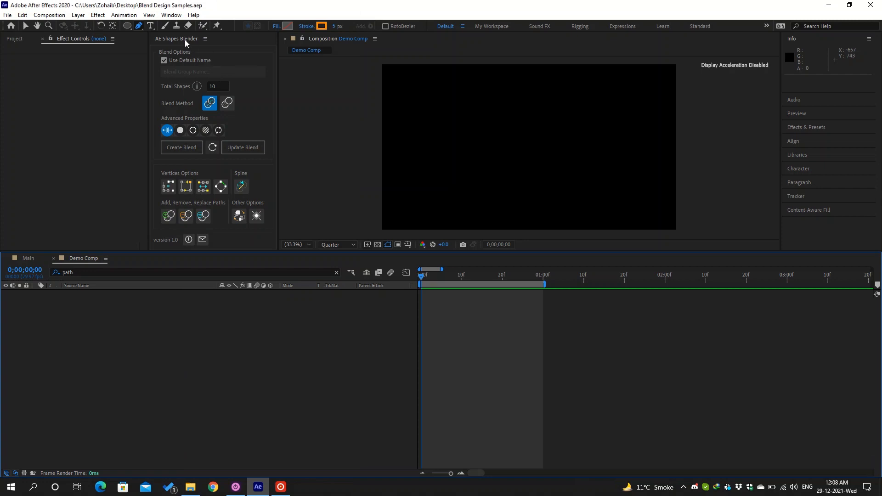
pyautogui.moveTo(123, 272); pyautogui.dragTo(48, 275)
pyautogui.press('BackSpace')
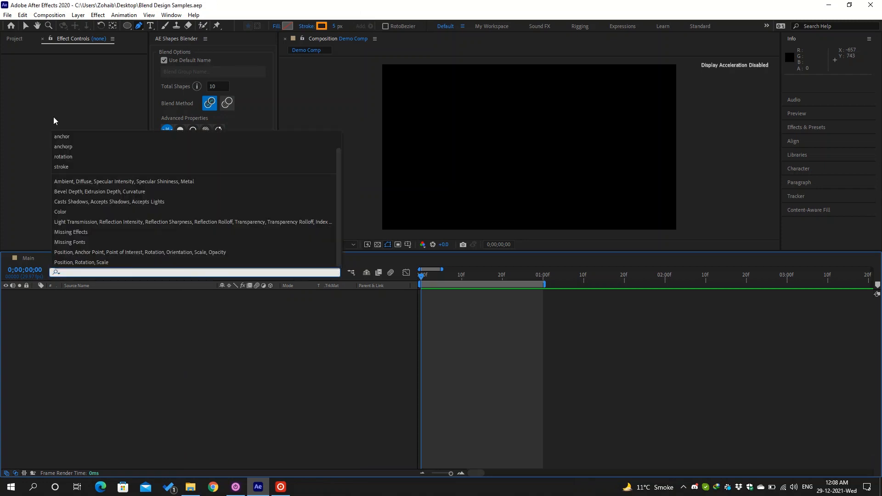
pyautogui.click(14, 39)
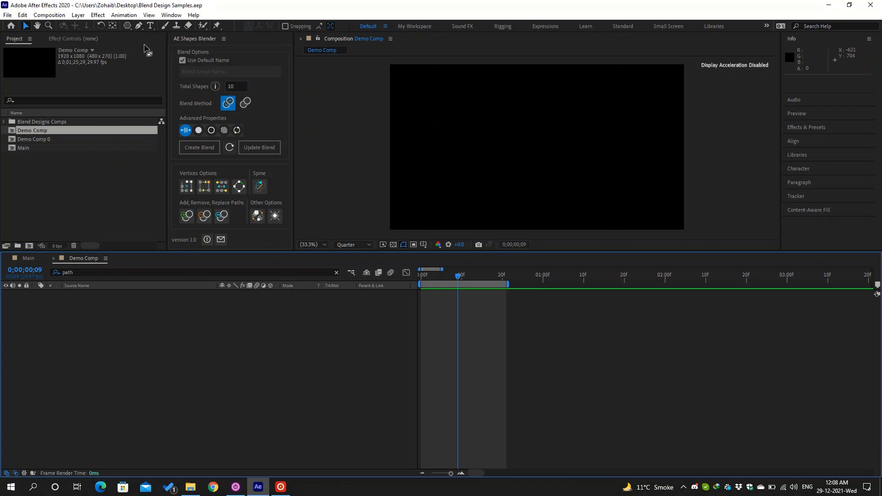
# - Draw a small pentagon at upper left and a larger one at right with the Polygon Tool
pyautogui.moveTo(128, 26); pyautogui.dragTo(161, 55)
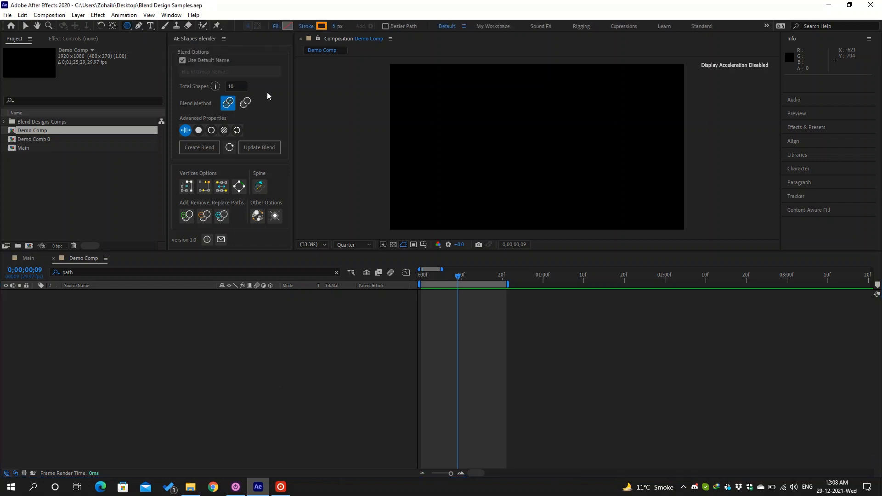
pyautogui.moveTo(442, 111); pyautogui.dragTo(441, 87)
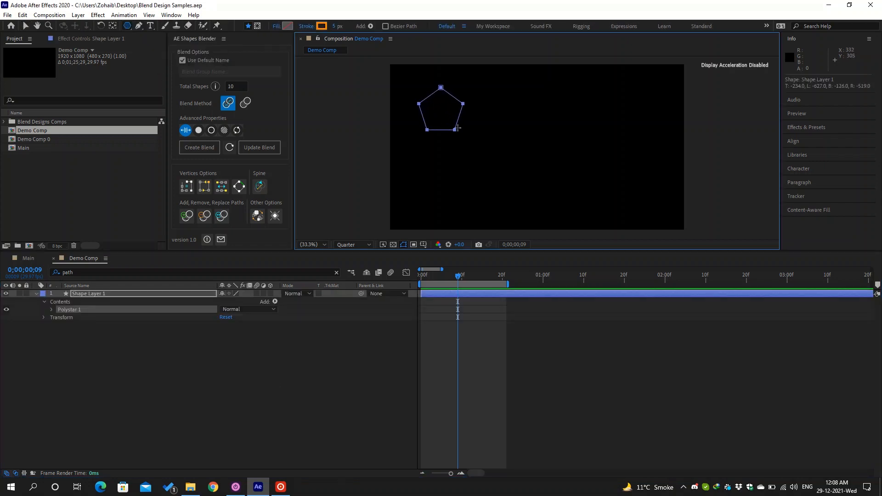
pyautogui.moveTo(606, 122); pyautogui.dragTo(625, 145)
pyautogui.click(324, 368)
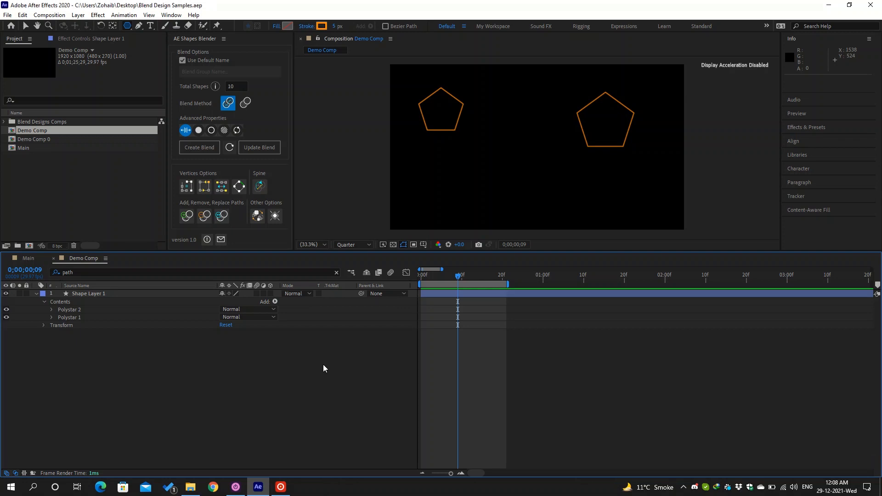
pyautogui.click(137, 271)
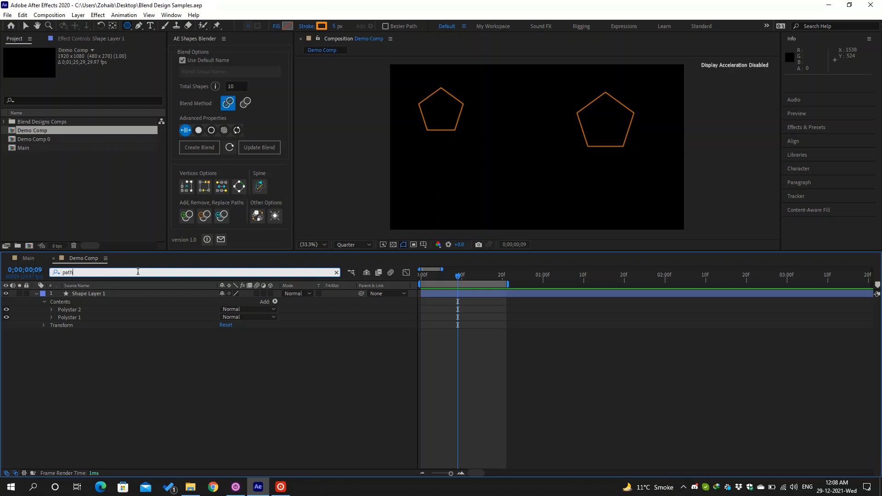
# - Filter the timeline by 'path', select both pentagon paths, and create a blend in AE Shapes Blender
pyautogui.press('Return')
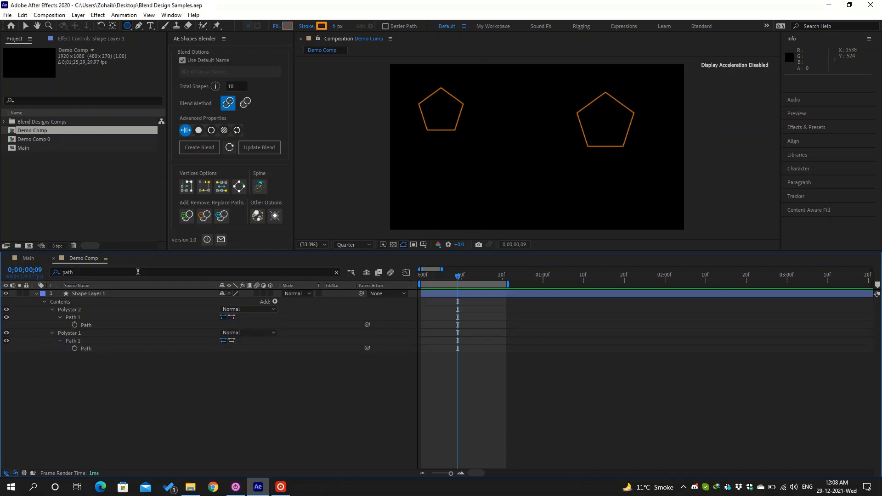
pyautogui.click(101, 327)
pyautogui.keyDown('shift'); pyautogui.click(100, 348); pyautogui.keyUp('shift')
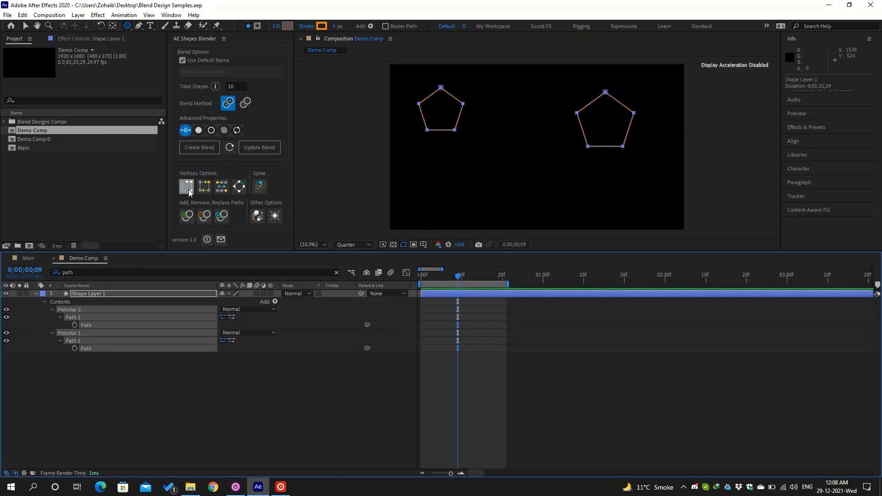
pyautogui.click(211, 148)
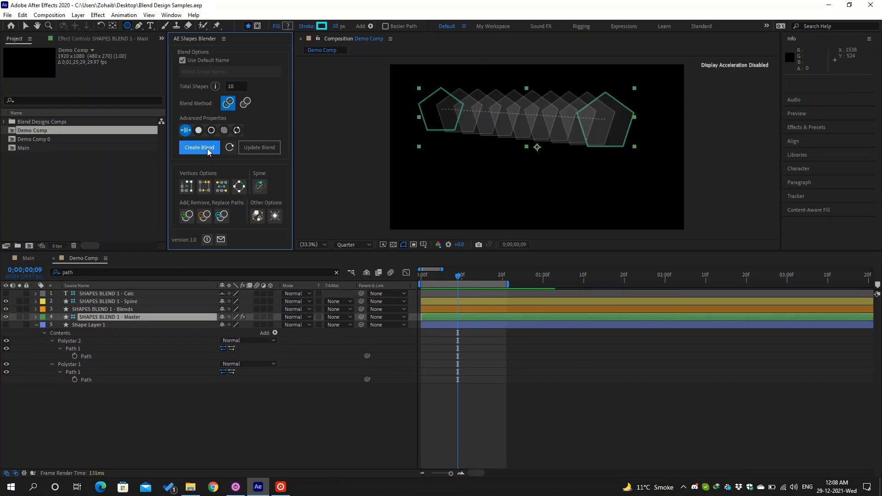
pyautogui.click(145, 296)
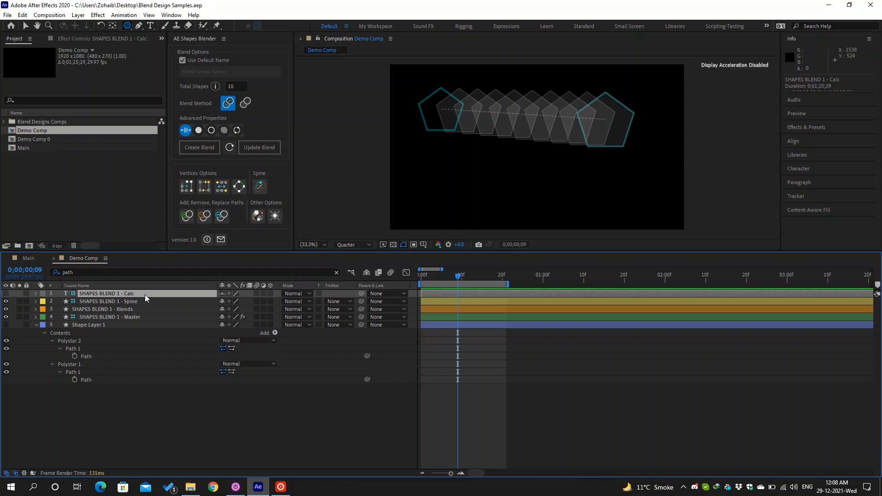
# - Briefly show the Calc layer's numbers, then select only the SHAPES BLEND 1 - Spine layer
pyautogui.click(5, 295)
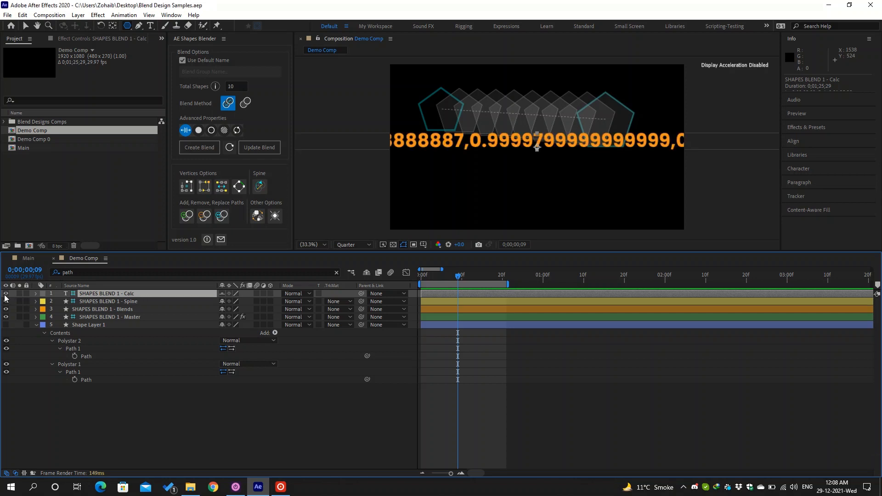
pyautogui.click(5, 295)
pyautogui.click(131, 303)
pyautogui.hotkey('ctrl', 'shift', 'Down')
pyautogui.hotkey('ctrl', 'shift', 'Down')
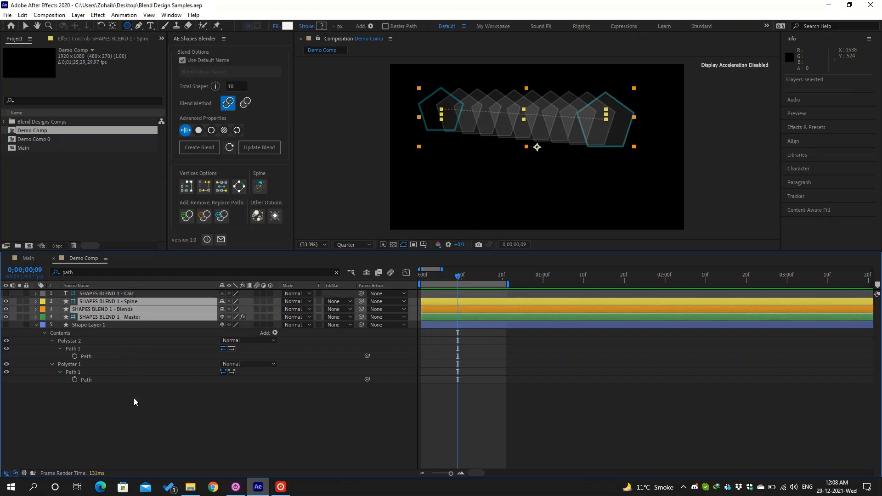
pyautogui.click(134, 398)
pyautogui.click(138, 302)
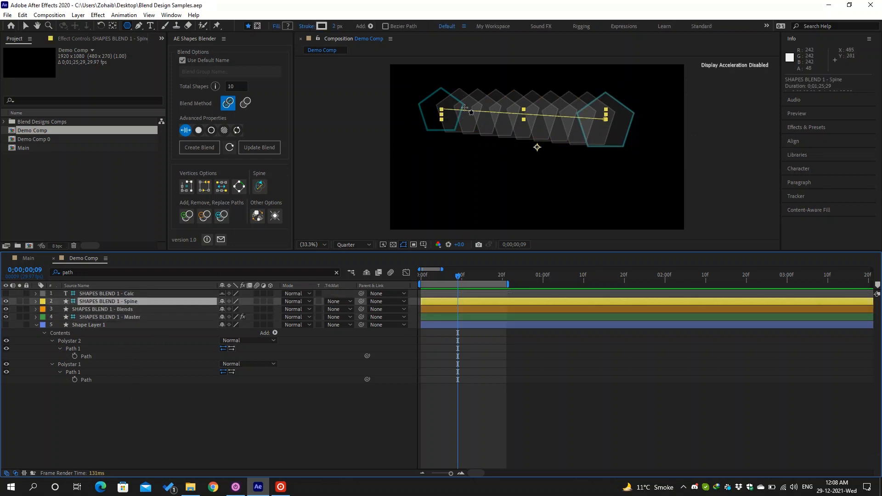
# - Drag the spine's end vertices and Bezier handles into an S-curve with the Selection tool
pyautogui.press('v')
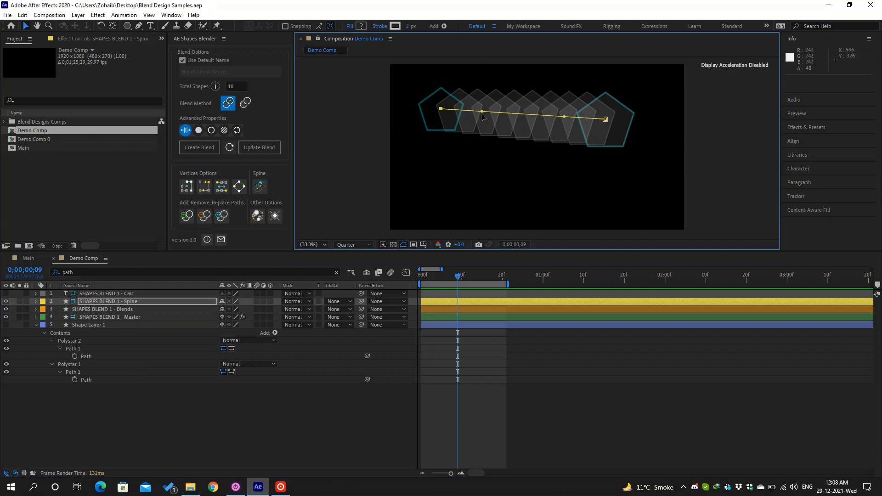
pyautogui.moveTo(482, 112); pyautogui.dragTo(481, 149)
pyautogui.moveTo(564, 116); pyautogui.dragTo(577, 92)
pyautogui.moveTo(605, 120); pyautogui.dragTo(634, 173)
pyautogui.moveTo(605, 145); pyautogui.dragTo(565, 99)
pyautogui.moveTo(480, 149); pyautogui.dragTo(494, 185)
# - Show the SHAPES BLEND 1 - Master layer's blend controls in Effect Controls
pyautogui.click(146, 309)
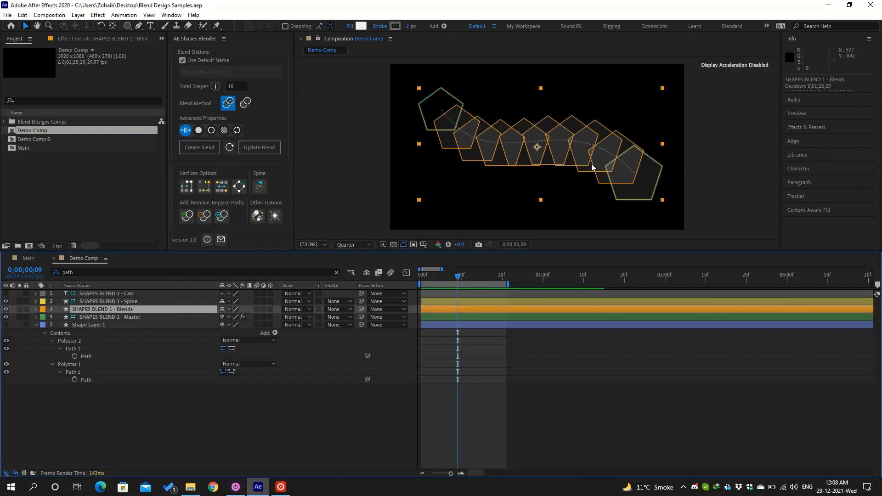
pyautogui.rightClick(124, 318)
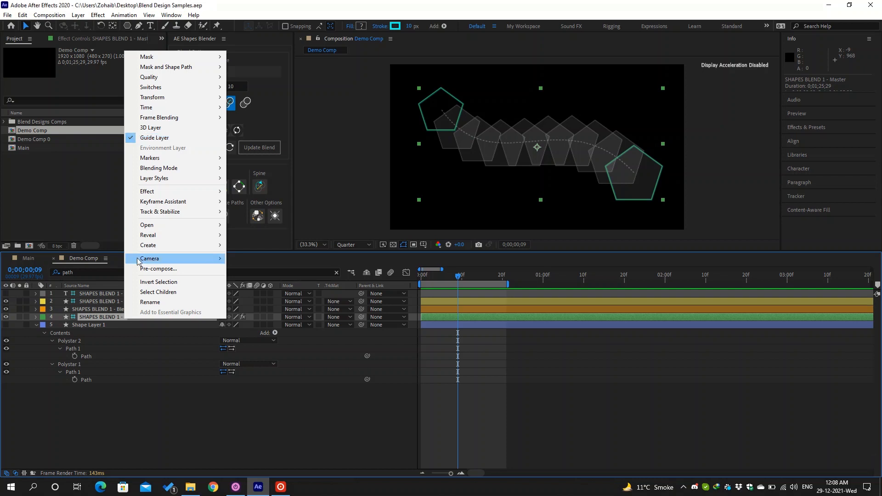
pyautogui.click(103, 319)
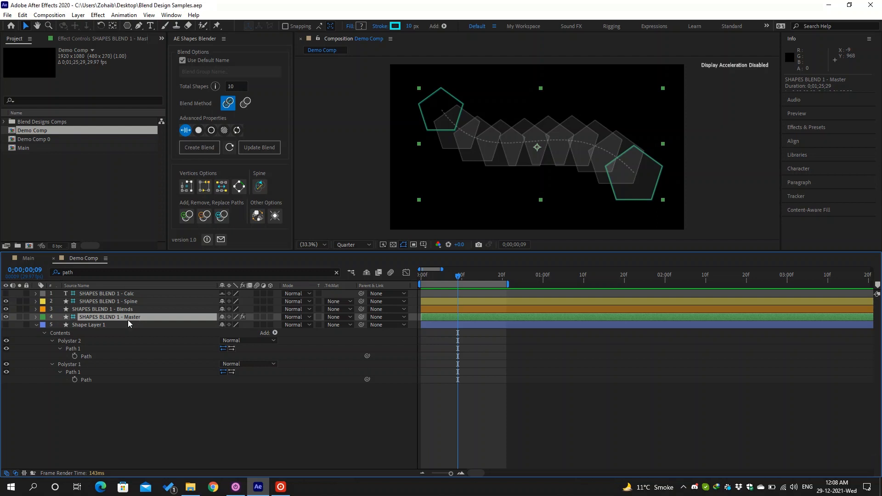
pyautogui.click(107, 39)
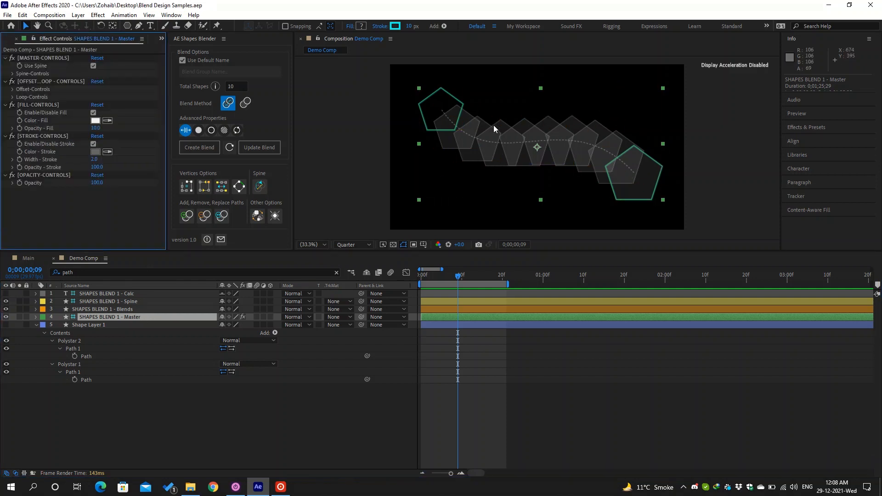
# - Pull the right pentagon's top vertex outward and turn Use Spine off
pyautogui.doubleClick(638, 148)
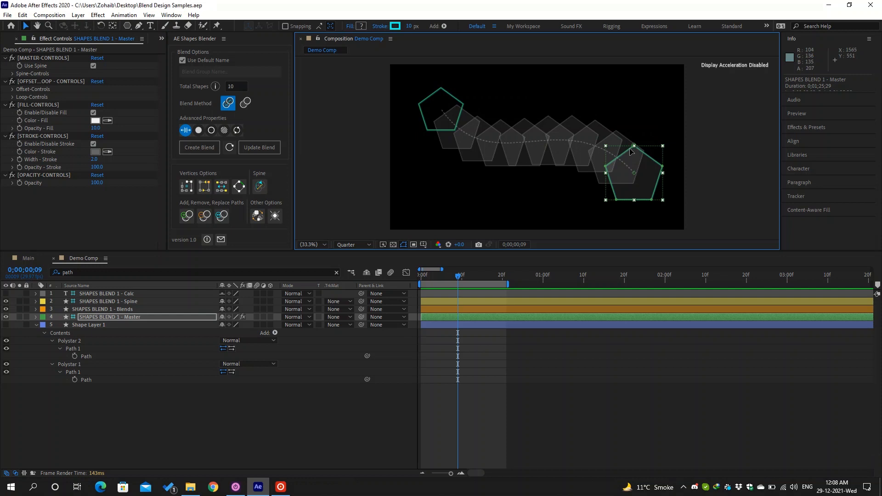
pyautogui.moveTo(637, 153); pyautogui.dragTo(660, 175)
pyautogui.click(663, 171)
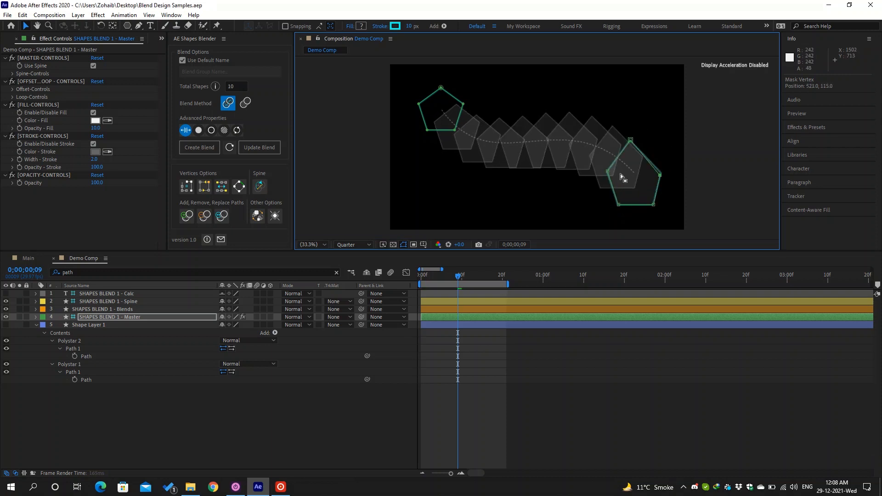
pyautogui.click(93, 66)
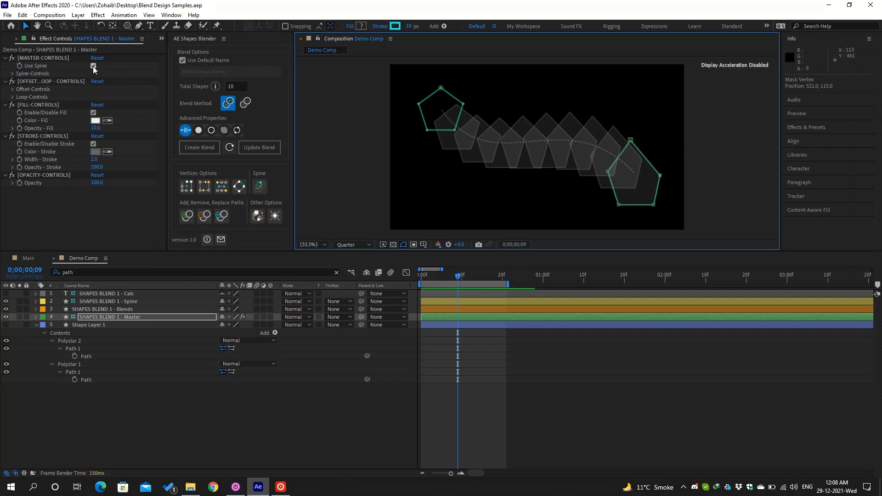
pyautogui.click(93, 66)
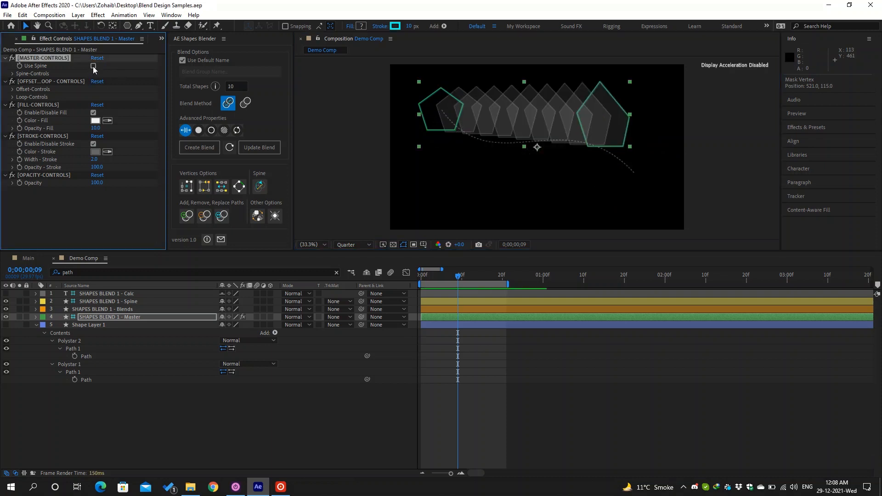
# - Curve the right pentagon's lower-left edge, re-enable Use Spine, and pick the fourth Vertices Options button
pyautogui.click(613, 106)
pyautogui.moveTo(629, 116); pyautogui.dragTo(643, 107)
pyautogui.moveTo(577, 113); pyautogui.dragTo(567, 121)
pyautogui.moveTo(567, 120)
pyautogui.mouseDown()
pyautogui.moveTo(567, 138)
pyautogui.moveTo(592, 118)
pyautogui.moveTo(583, 115)
pyautogui.moveTo(600, 121)
pyautogui.moveTo(561, 137)
pyautogui.mouseUp()
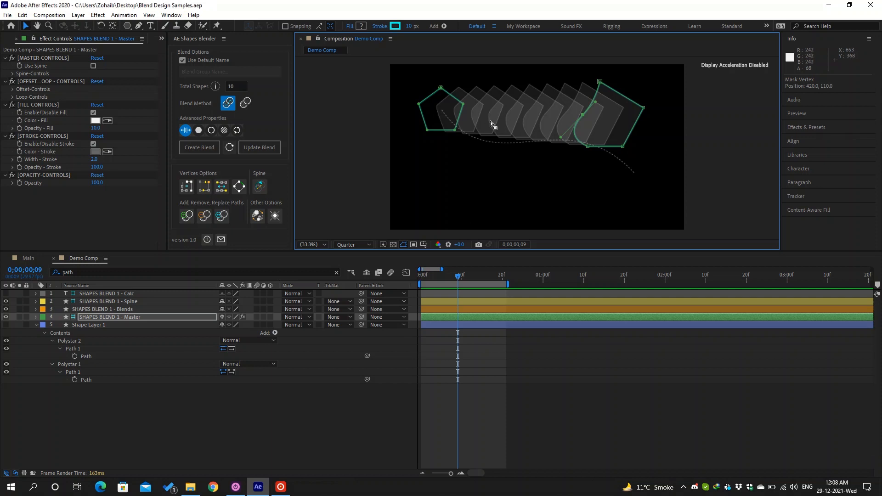
pyautogui.click(93, 66)
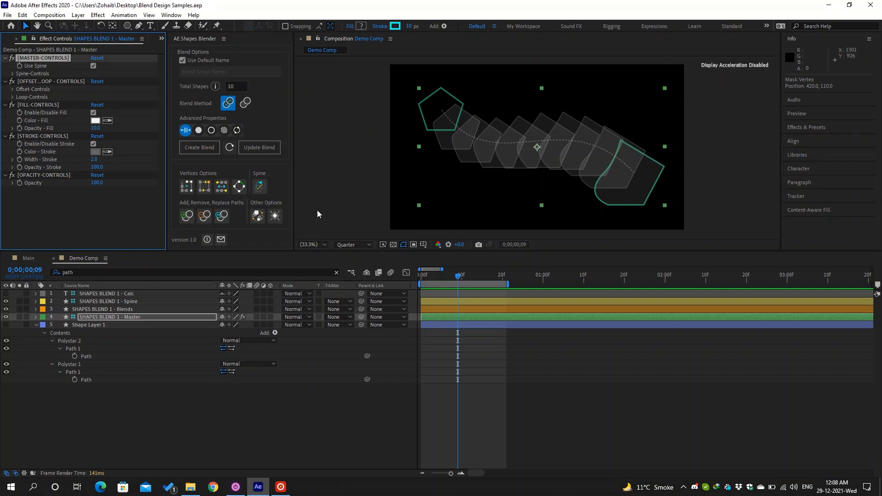
pyautogui.click(244, 188)
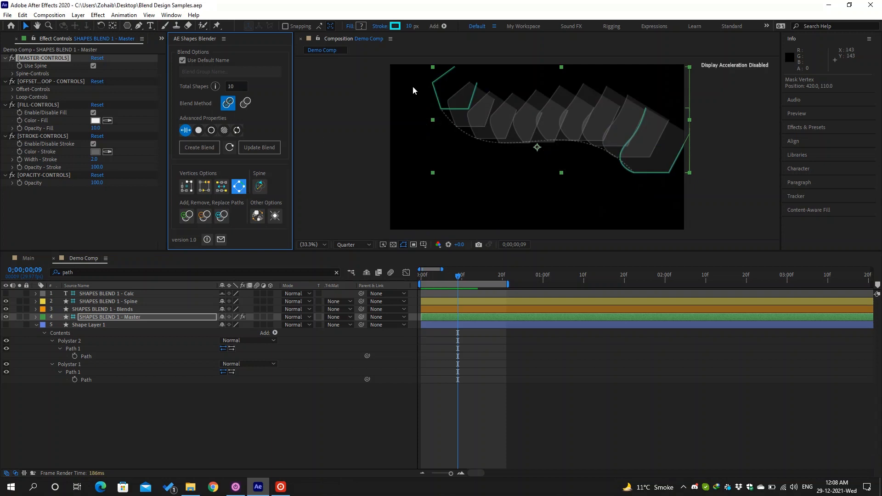
# - On the Master layer, drag the left pentagon's vertices into a distorted shape
pyautogui.moveTo(496, 105)
pyautogui.mouseDown()
pyautogui.moveTo(482, 125)
pyautogui.moveTo(488, 109)
pyautogui.mouseUp()
pyautogui.press('v')
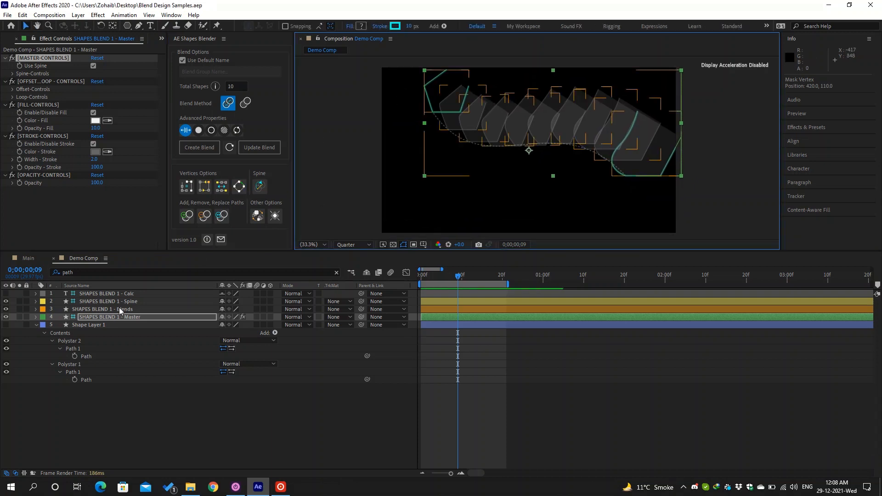
pyautogui.click(124, 299)
pyautogui.click(132, 318)
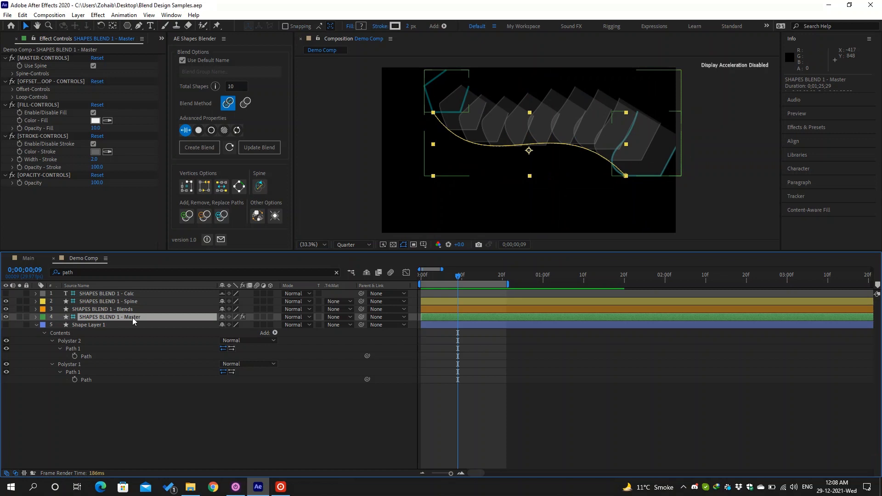
pyautogui.click(431, 111)
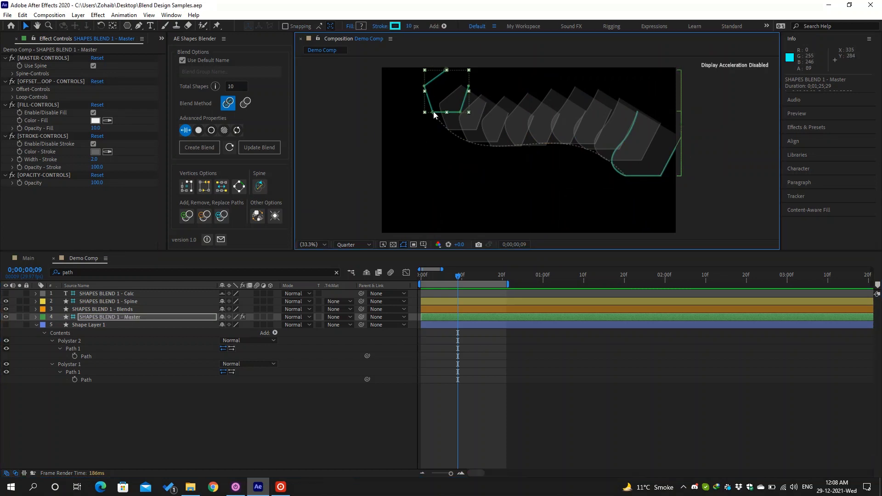
pyautogui.moveTo(447, 70); pyautogui.dragTo(407, 103)
pyautogui.moveTo(469, 86); pyautogui.dragTo(484, 102)
pyautogui.moveTo(460, 112); pyautogui.dragTo(433, 121)
pyautogui.moveTo(407, 94); pyautogui.dragTo(419, 74)
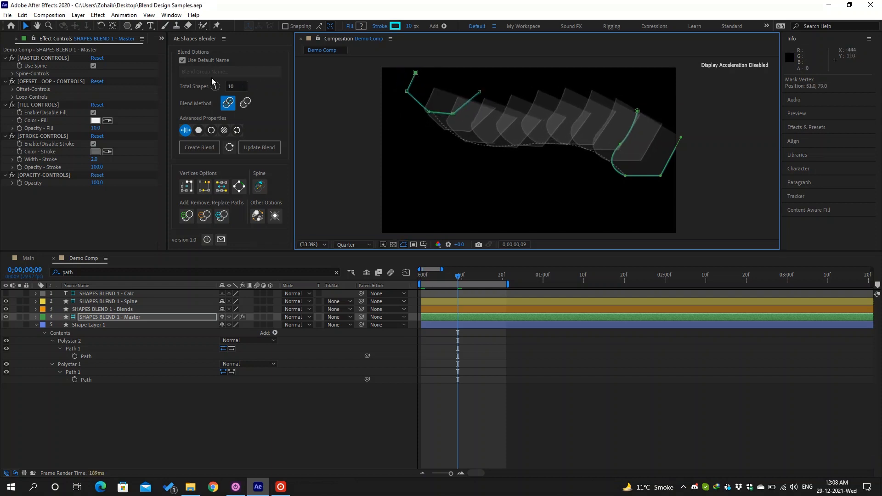
# - With Use Spine off, convert the left path's lower-left vertex to a smooth point, then re-enable Use Spine
pyautogui.click(94, 65)
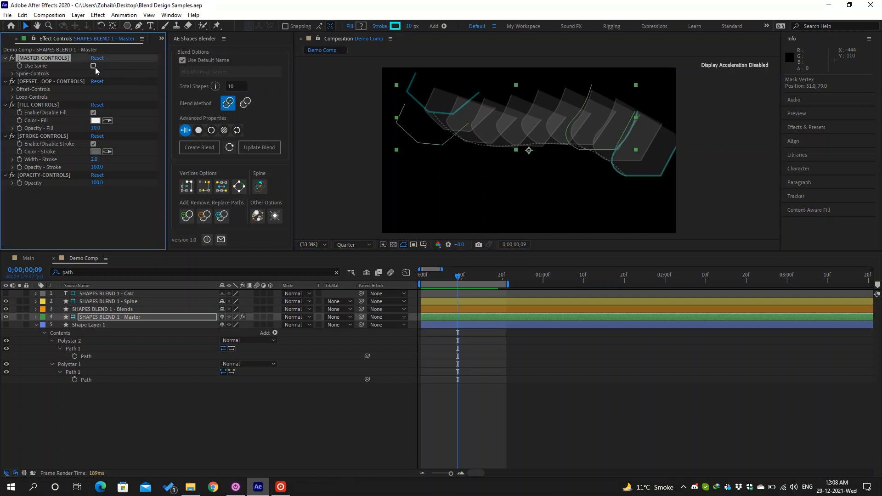
pyautogui.doubleClick(433, 144)
pyautogui.moveTo(418, 143)
pyautogui.mouseDown()
pyautogui.moveTo(410, 120)
pyautogui.moveTo(416, 141)
pyautogui.mouseUp()
pyautogui.press('g')
pyautogui.keyDown('alt'); pyautogui.click(423, 135); pyautogui.keyUp('alt')
pyautogui.press('v')
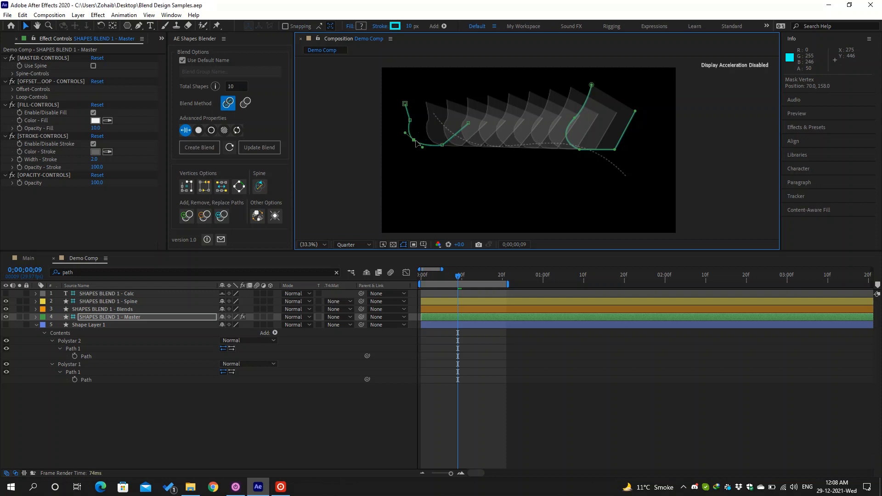
pyautogui.click(93, 65)
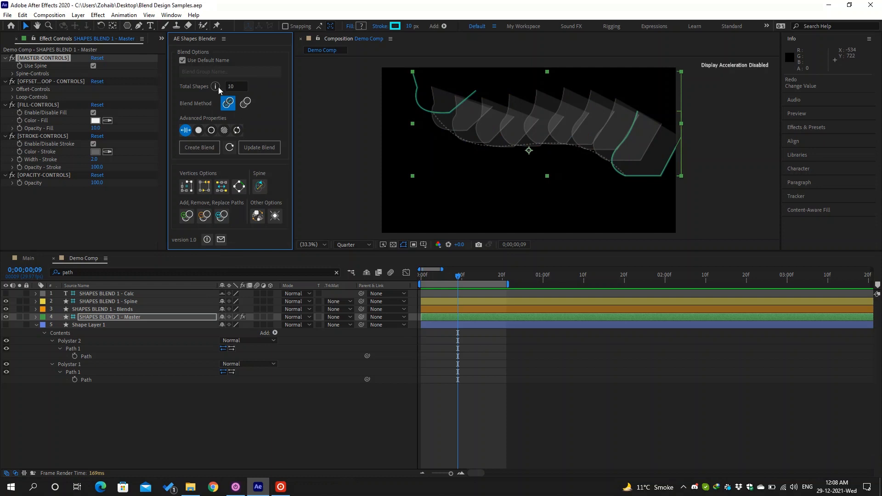
# - Undo the edits with Ctrl+Z until the blend is a straight row of regular pentagons
pyautogui.moveTo(219, 88)
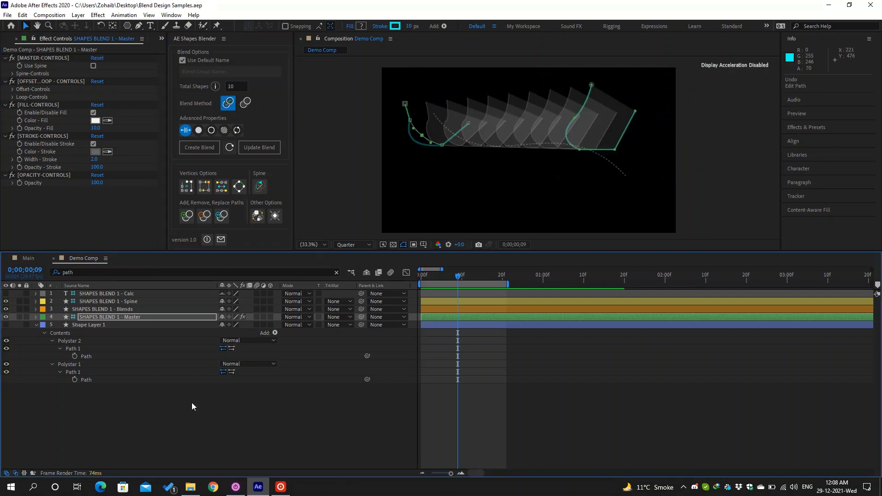
pyautogui.hotkey('ctrl', 'z')
pyautogui.hotkey('ctrl', 'z')
pyautogui.hotkey('ctrl', 'z')
pyautogui.hotkey('ctrl', 'z')
pyautogui.hotkey('ctrl', 'z')
pyautogui.hotkey('ctrl', 'z')
pyautogui.hotkey('ctrl', 'z')
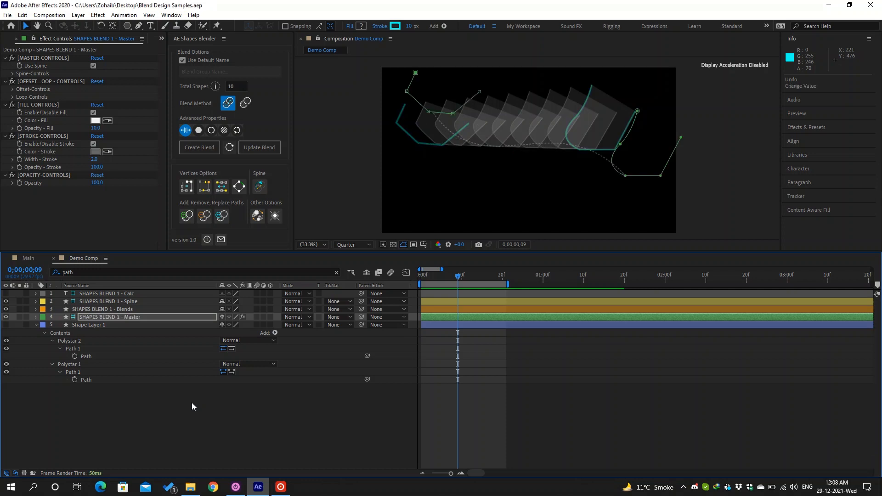
pyautogui.hotkey('ctrl', 'z')
pyautogui.hotkey('ctrl', 'z')
pyautogui.hotkey('ctrl', 'z')
pyautogui.hotkey('ctrl', 'z')
pyautogui.hotkey('ctrl', 'z')
pyautogui.hotkey('ctrl', 'z')
pyautogui.hotkey('ctrl', 'z')
pyautogui.hotkey('ctrl', 'z')
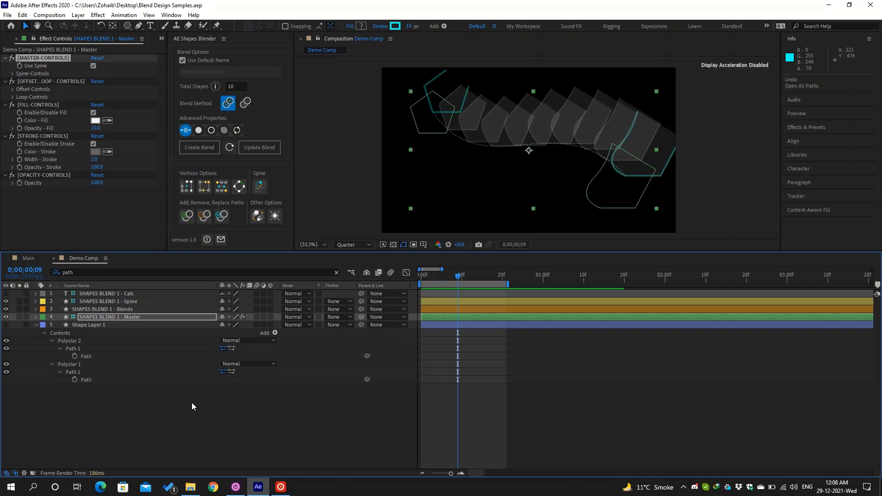
pyautogui.hotkey('ctrl', 'z')
pyautogui.hotkey('ctrl', 'z')
pyautogui.hotkey('ctrl', 'z')
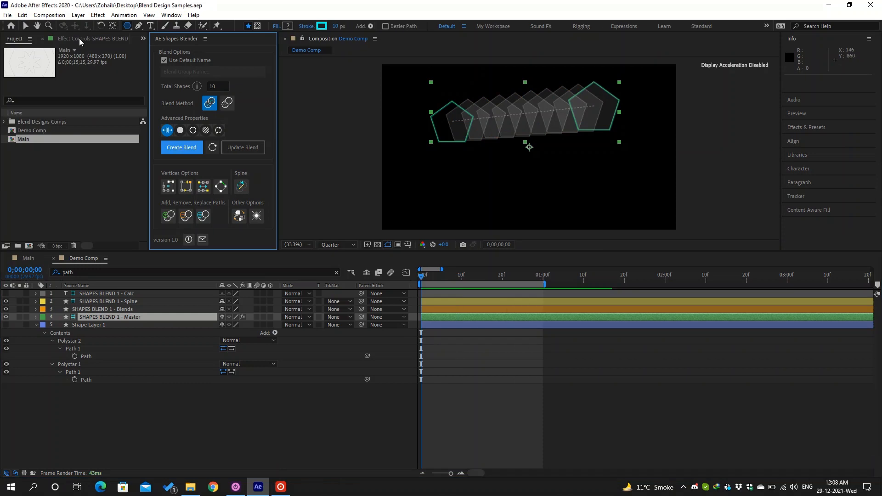
# - In the Master layer's controls, turn Use Default Name off and back on
pyautogui.click(79, 38)
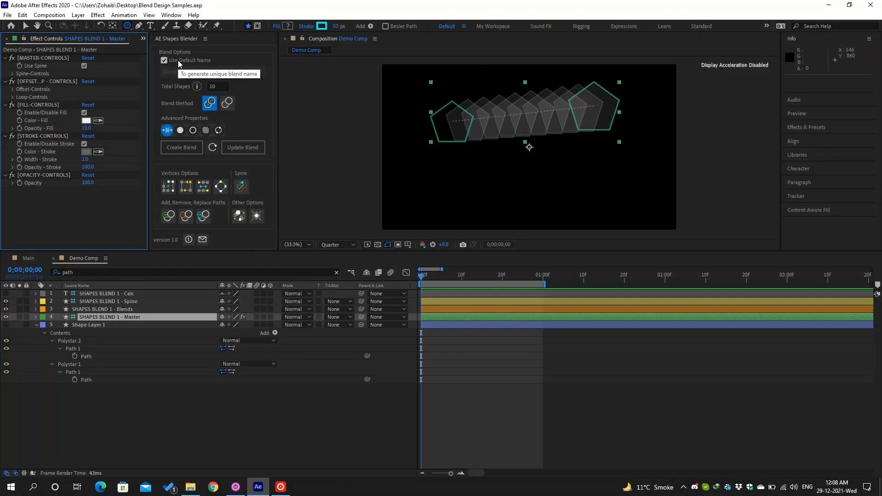
pyautogui.click(178, 59)
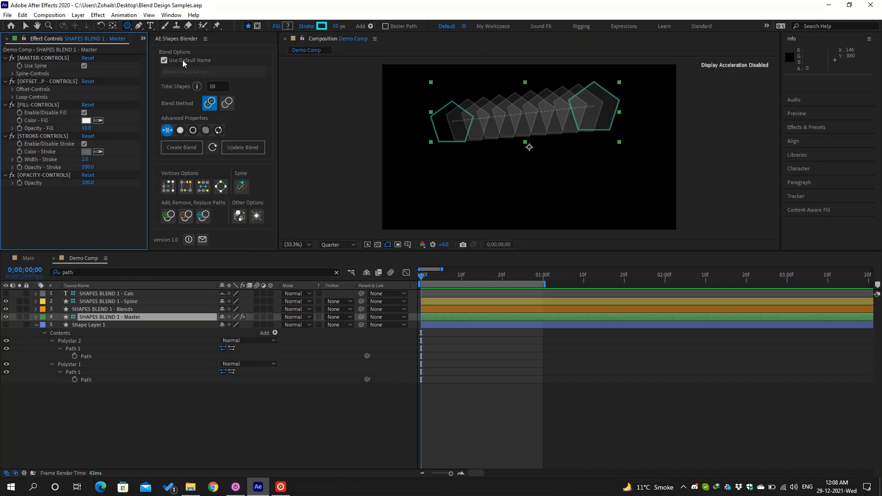
pyautogui.click(191, 62)
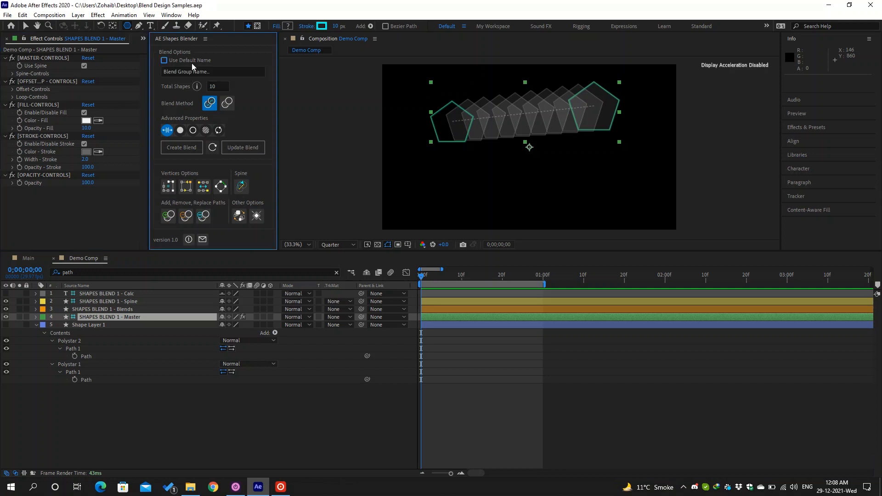
pyautogui.click(211, 74)
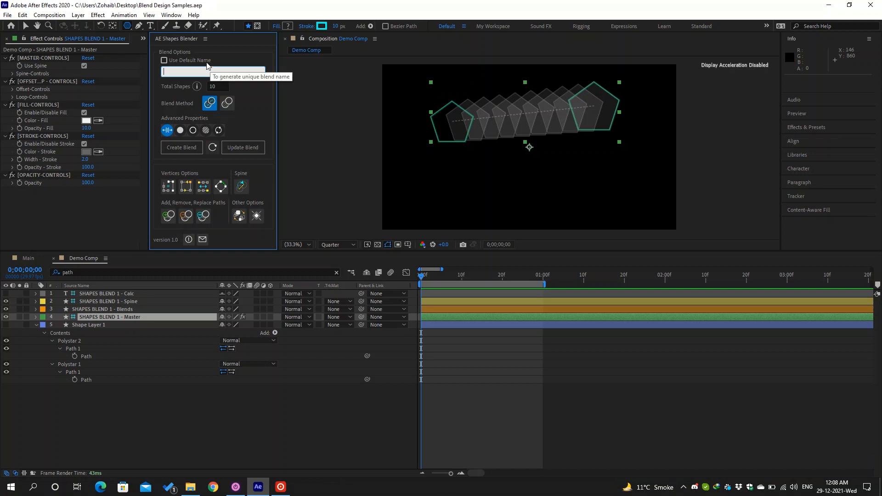
pyautogui.click(207, 63)
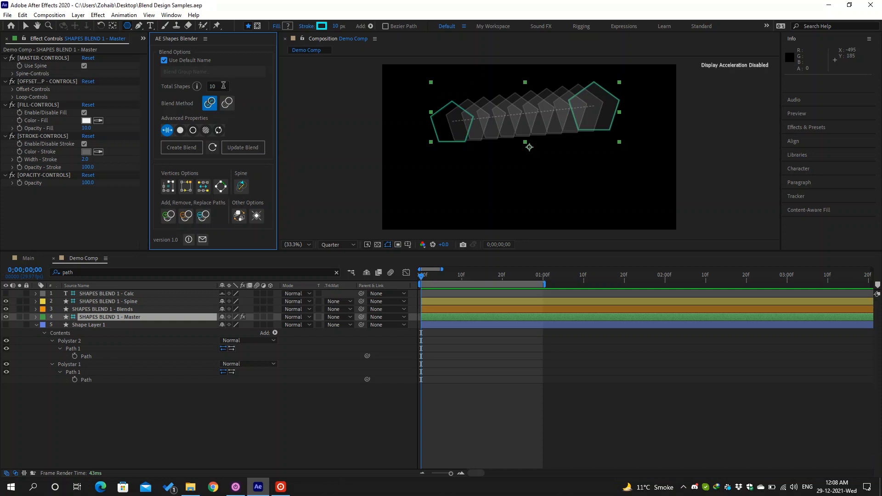
# - Set Total Shapes to 15, update the blend, and choose the Spine blend method
pyautogui.click(222, 86)
pyautogui.write('15')
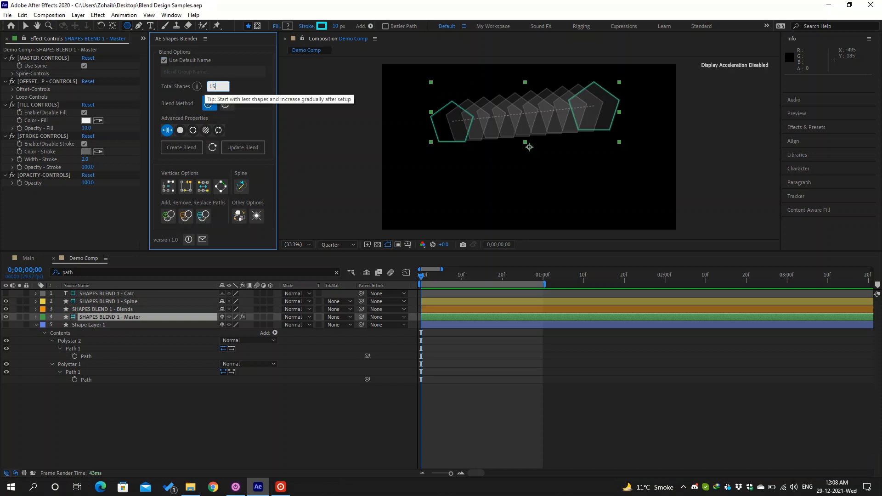
pyautogui.click(244, 149)
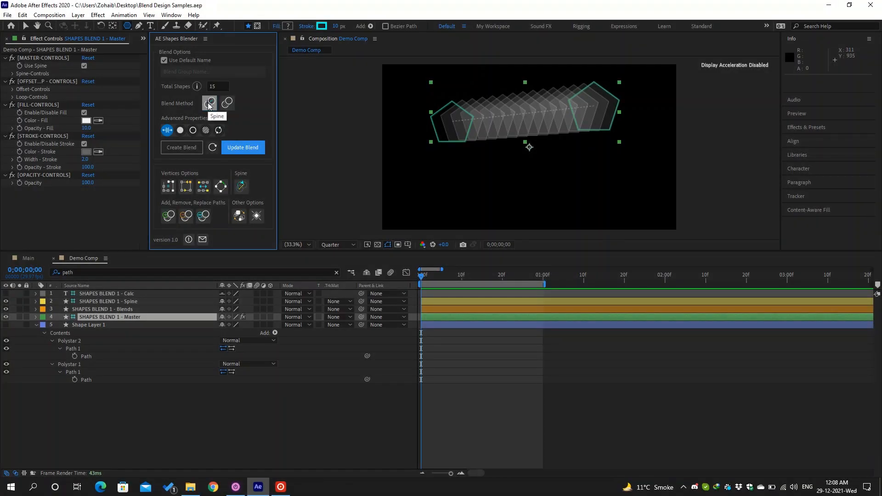
pyautogui.click(208, 103)
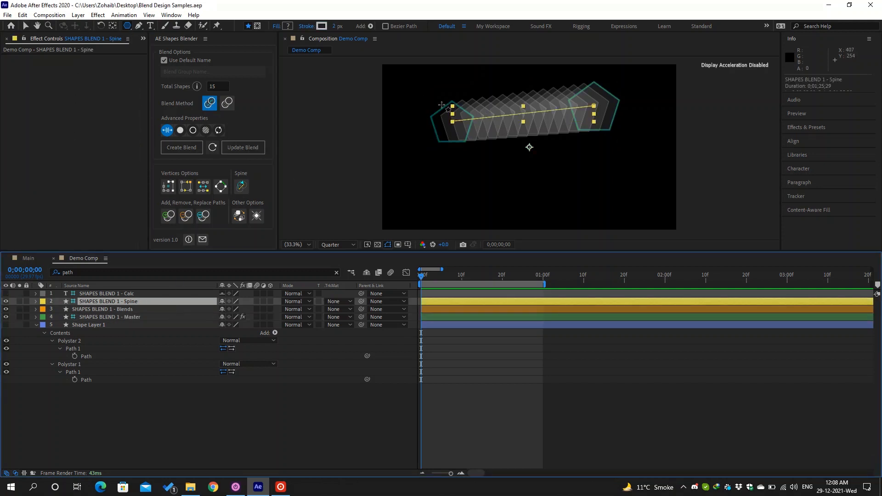
# - Drag the right spine vertex's Bezier handle so the spine sags into a downward curve
pyautogui.click(26, 26)
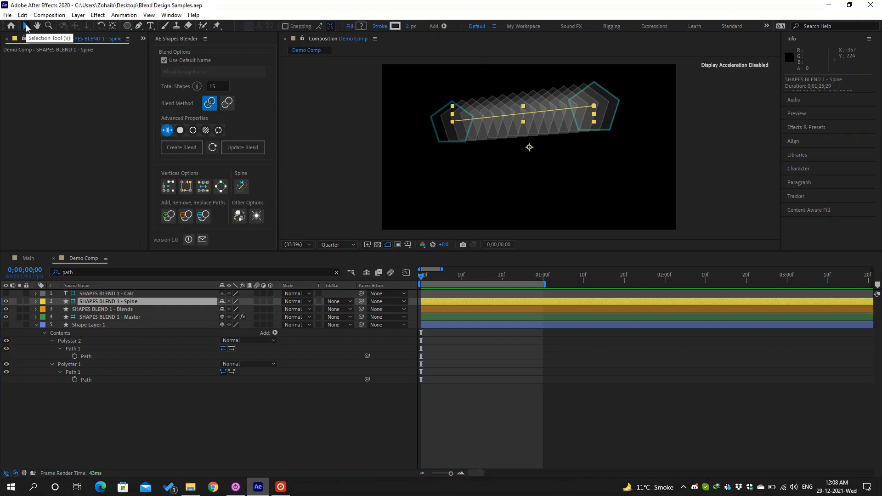
pyautogui.click(452, 121)
pyautogui.moveTo(444, 118); pyautogui.dragTo(527, 176)
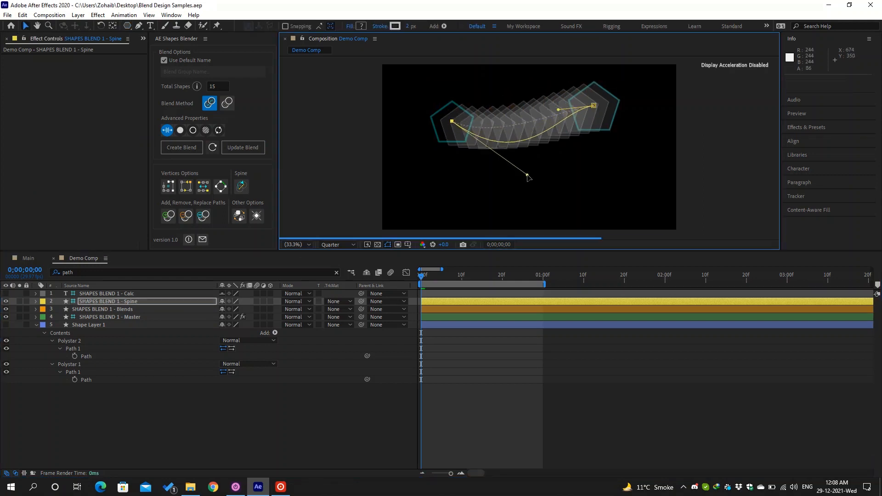
pyautogui.moveTo(558, 109); pyautogui.dragTo(554, 88)
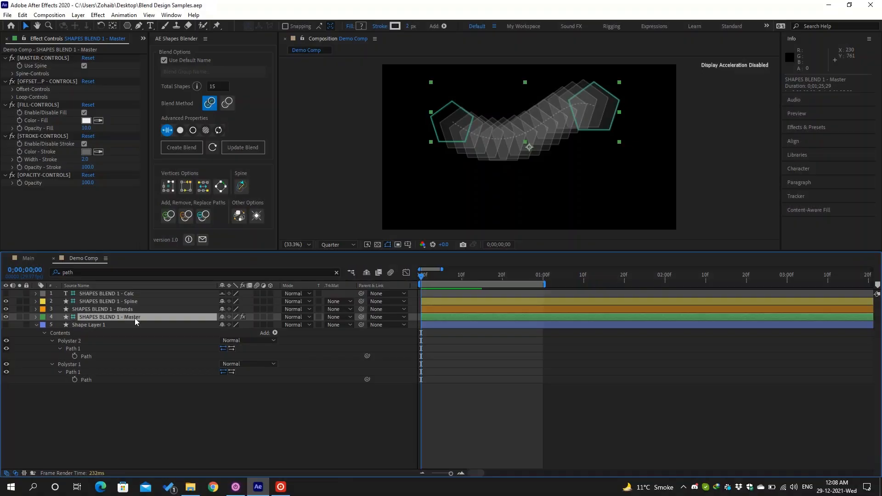
# - Toggle Use Spine off and on, then enable Rotate Along Spine under Spine-Controls
pyautogui.click(84, 65)
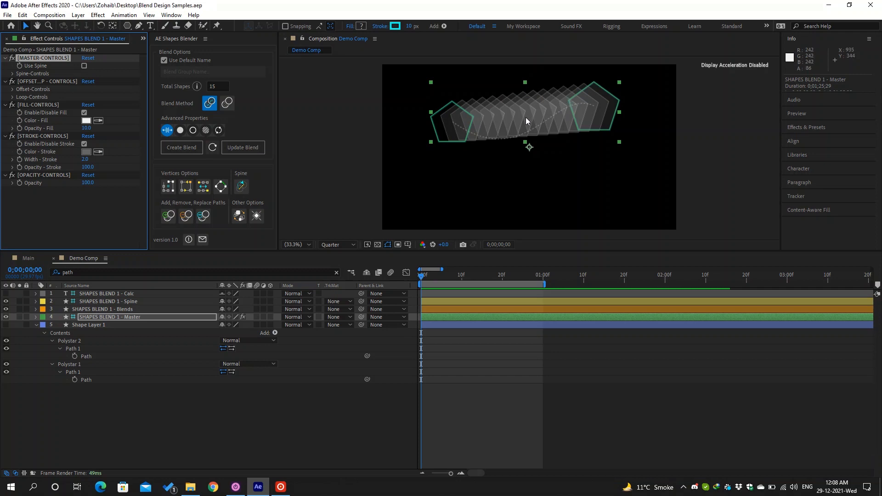
pyautogui.click(85, 66)
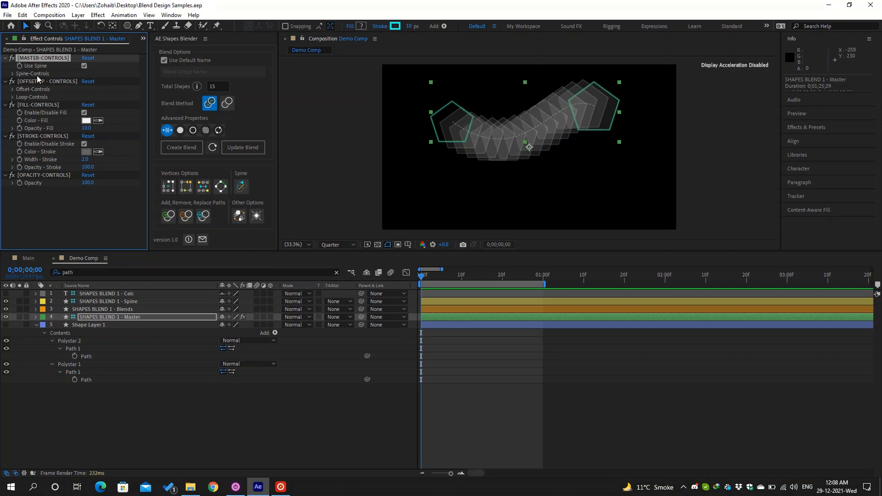
pyautogui.click(12, 74)
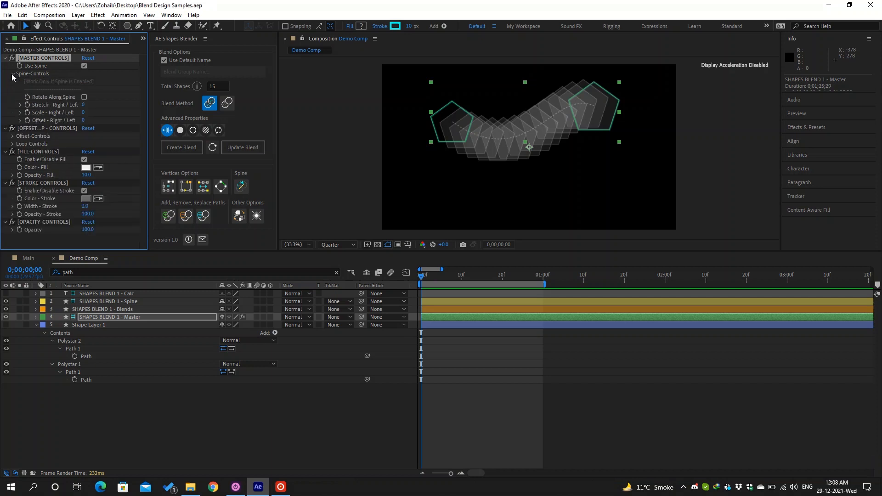
pyautogui.click(85, 97)
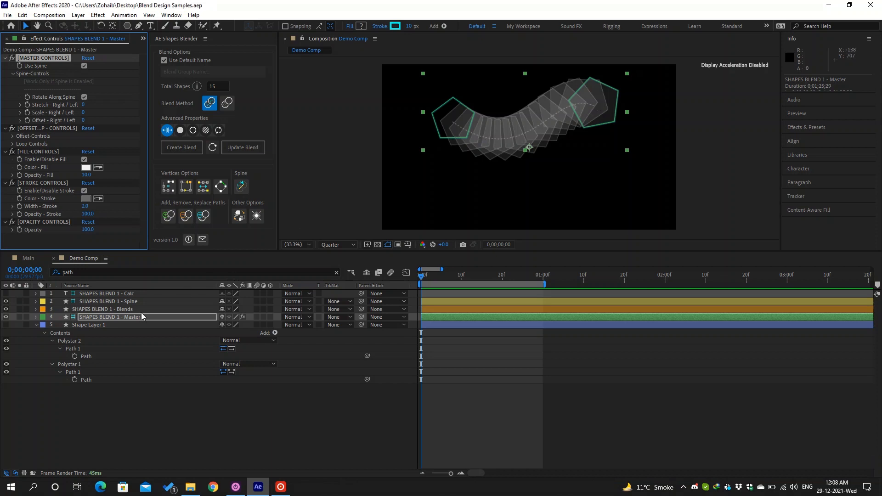
pyautogui.click(132, 300)
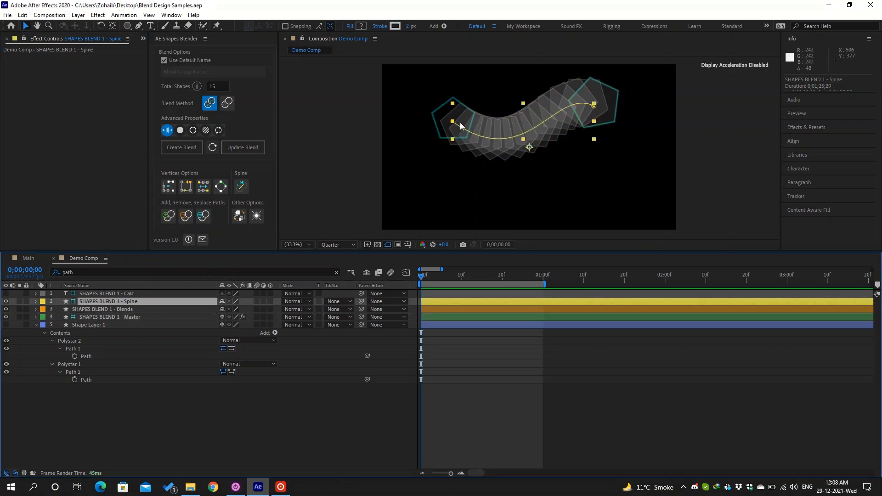
# - Bend the spine into a deep U by dragging its left and right bezier handles, then select SHAPES BLEND 1 - Master
pyautogui.moveTo(452, 122); pyautogui.dragTo(544, 189)
pyautogui.moveTo(554, 87); pyautogui.dragTo(569, 120)
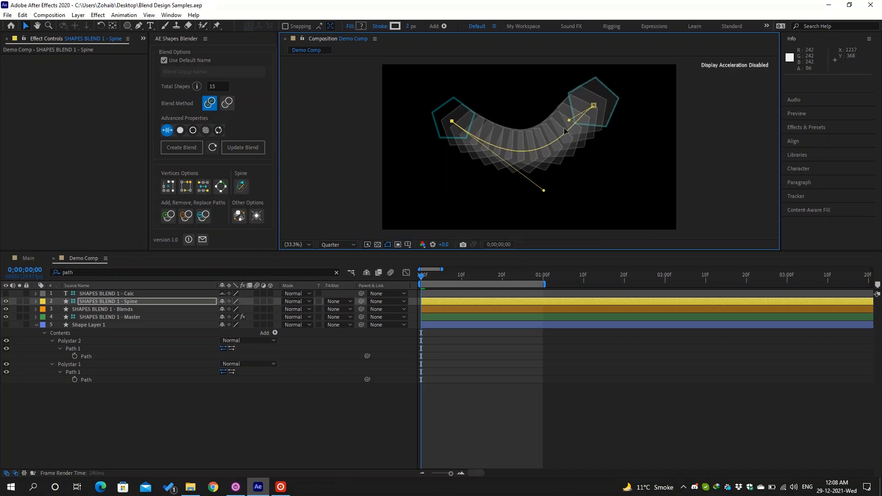
pyautogui.click(146, 318)
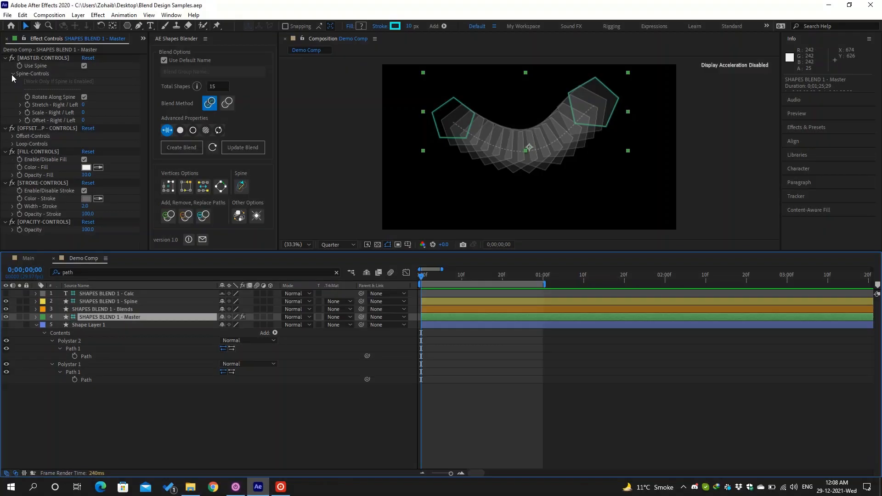
# - Widen Effect Controls, expand Offset-Controls, and scrub Stretch - Right / Left to bunch shapes rightward
pyautogui.click(12, 74)
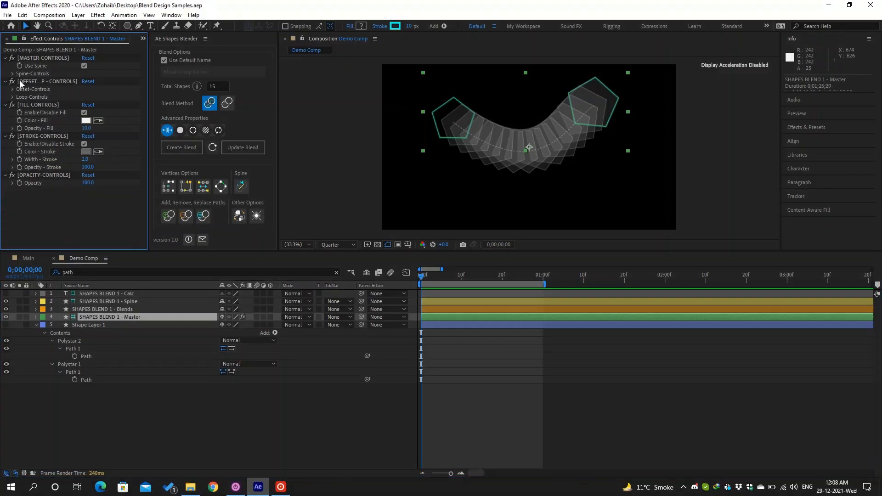
pyautogui.click(20, 81)
pyautogui.moveTo(150, 87); pyautogui.dragTo(167, 87)
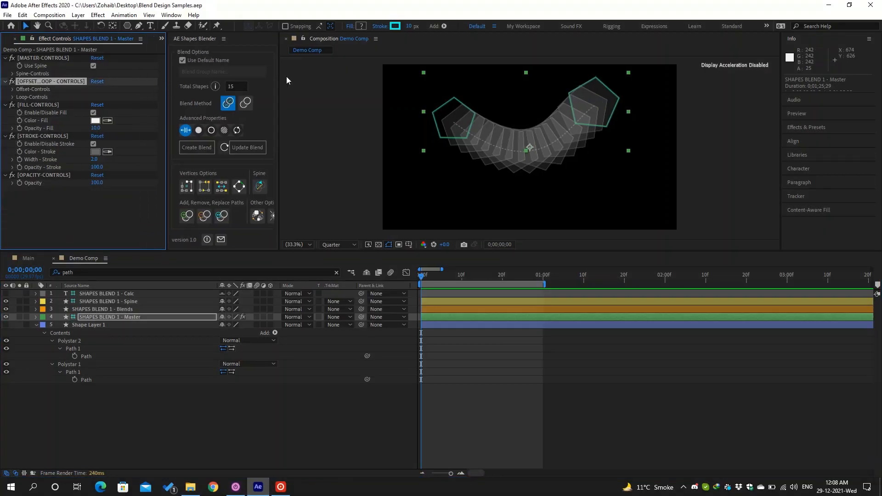
pyautogui.moveTo(278, 76); pyautogui.dragTo(294, 76)
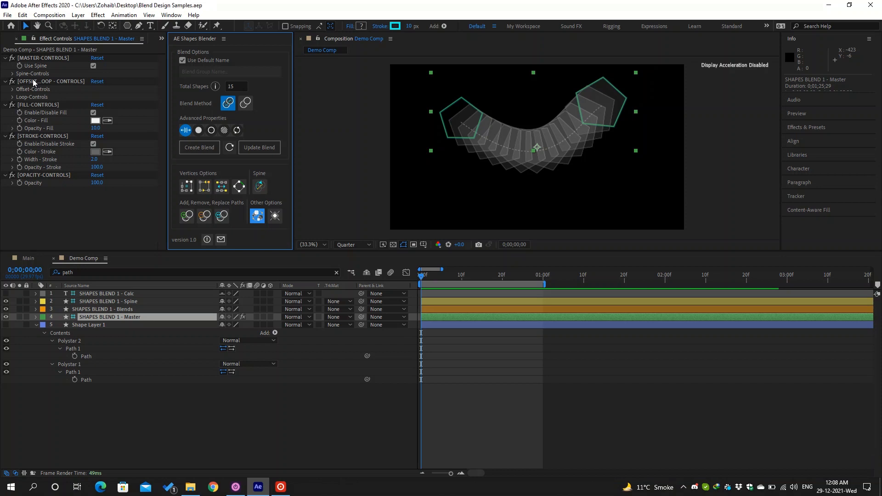
pyautogui.click(15, 89)
pyautogui.click(13, 89)
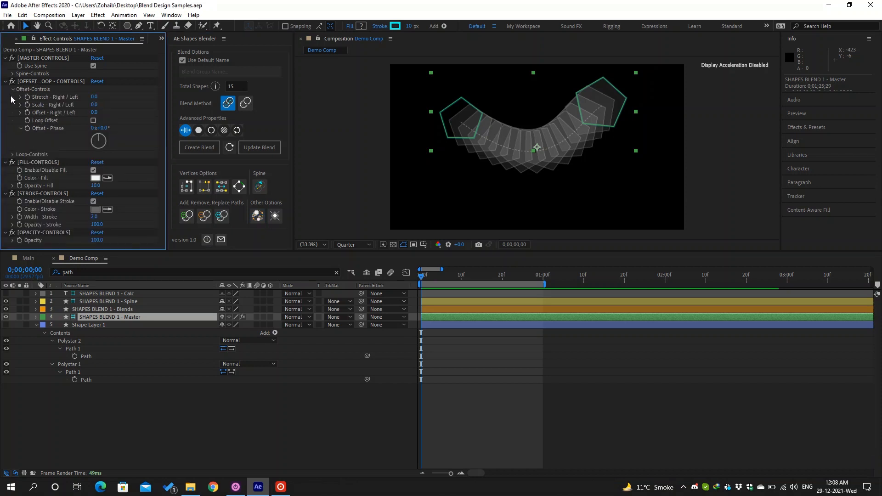
pyautogui.click(13, 74)
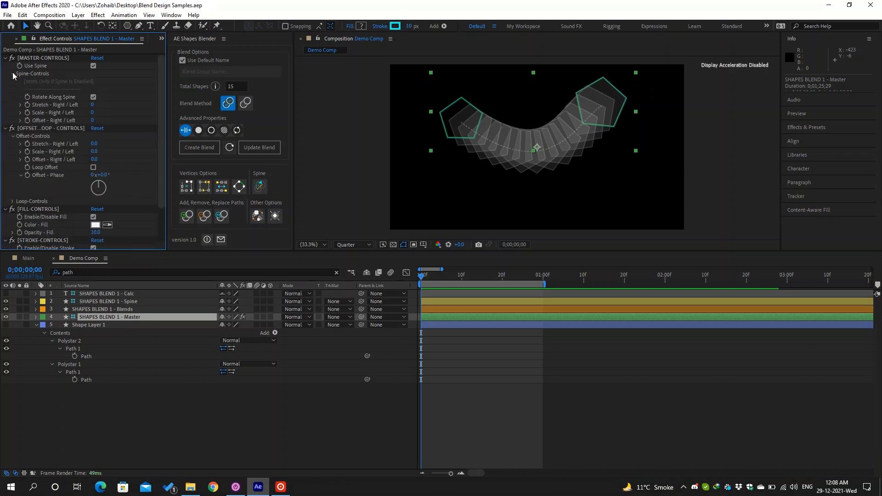
pyautogui.click(13, 74)
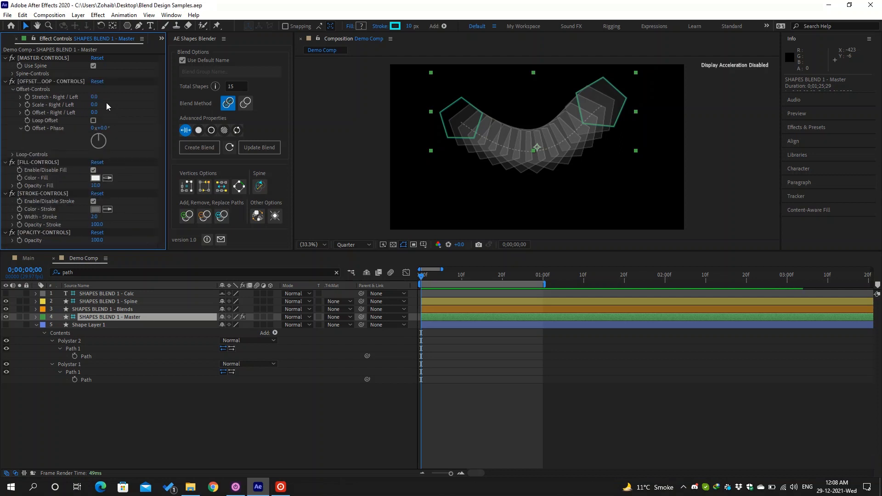
pyautogui.moveTo(95, 96); pyautogui.dragTo(103, 91)
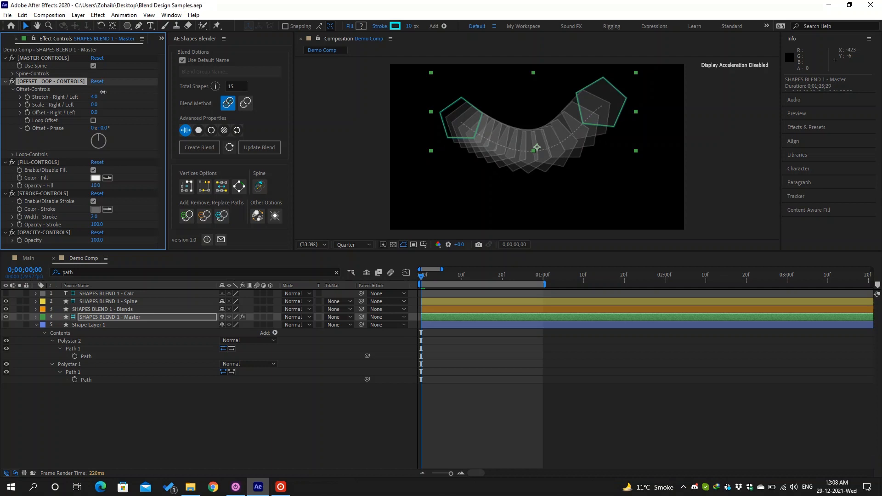
pyautogui.moveTo(103, 92); pyautogui.dragTo(80, 96)
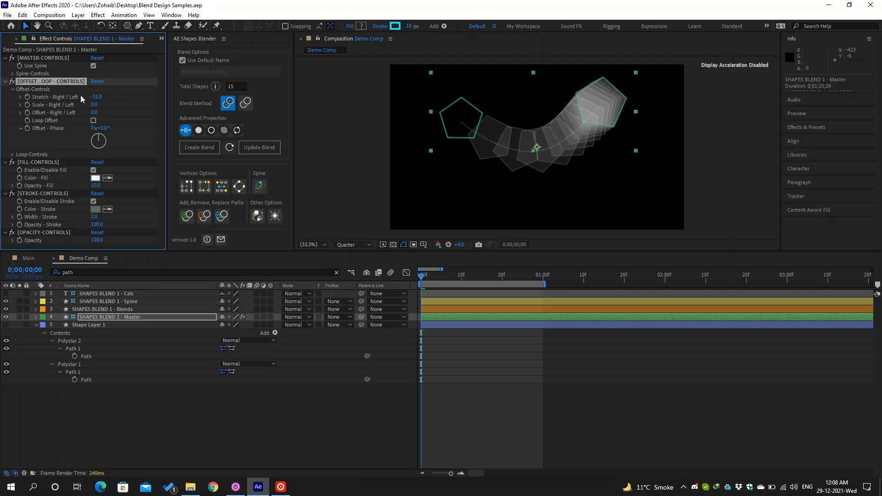
# - Turn off Use Spine, adjust the stretch, and toggle the second polystar path's visibility
pyautogui.click(93, 65)
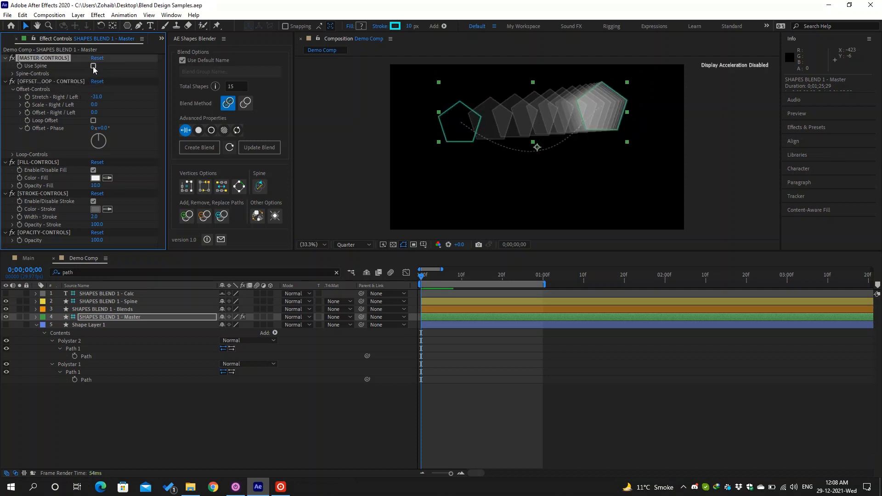
pyautogui.moveTo(95, 97); pyautogui.dragTo(120, 99)
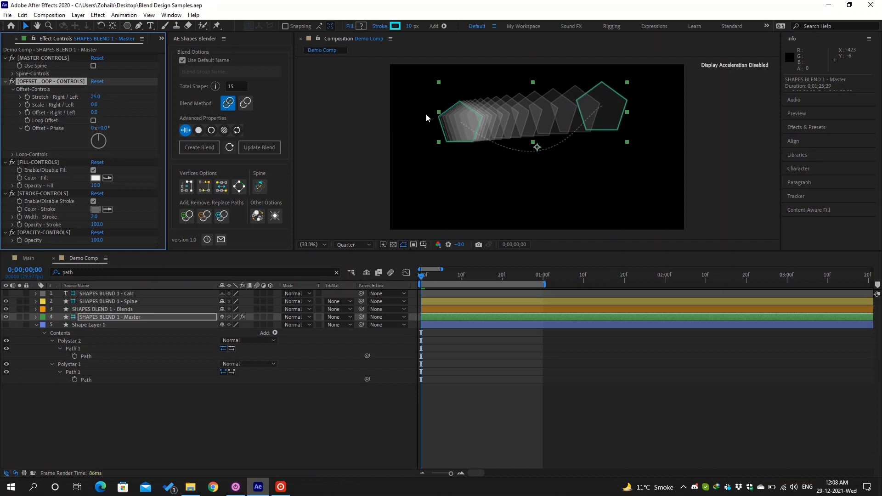
pyautogui.click(120, 395)
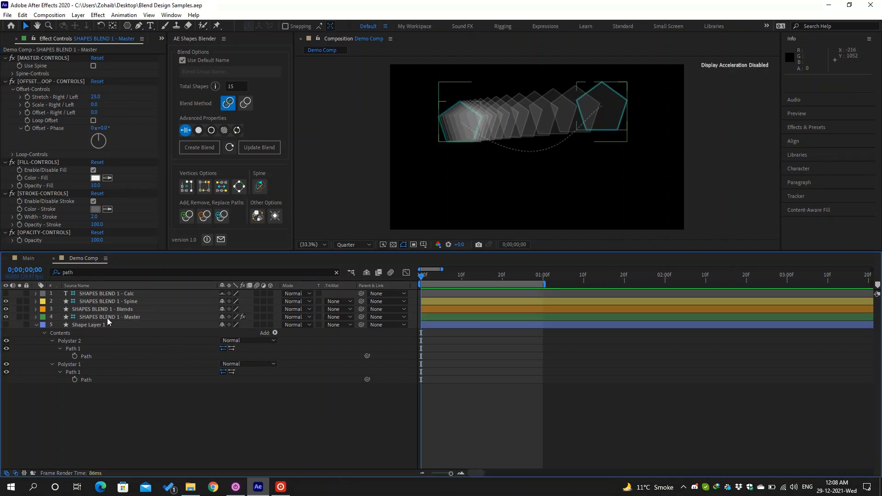
pyautogui.click(104, 357)
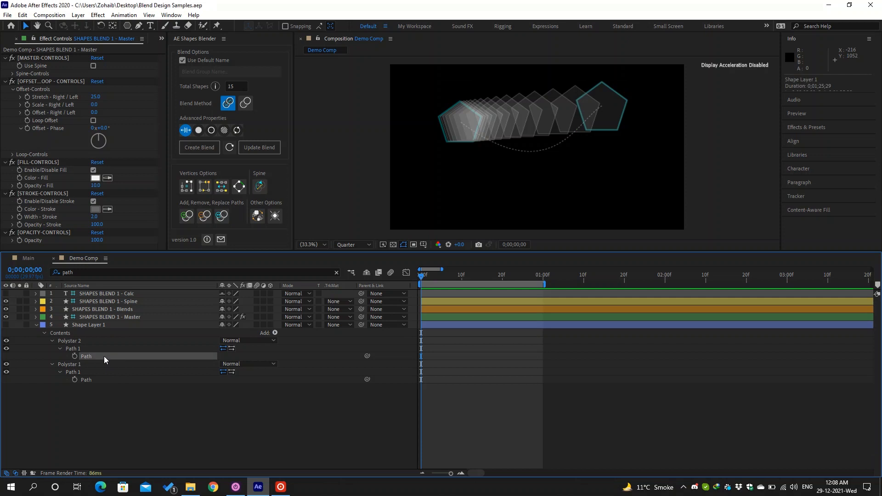
pyautogui.click(7, 349)
pyautogui.click(7, 349)
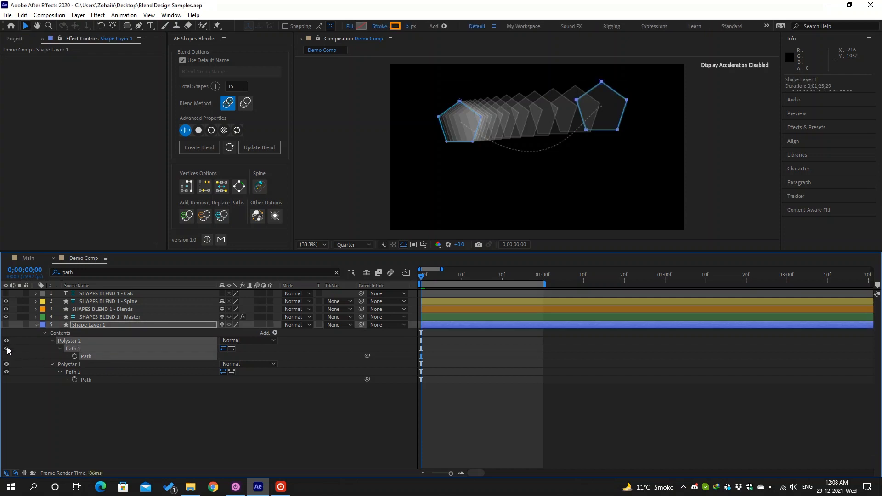
# - Reverse the blended shapes' order on the Master layer and set Stretch - Right / Left to 0
pyautogui.click(131, 316)
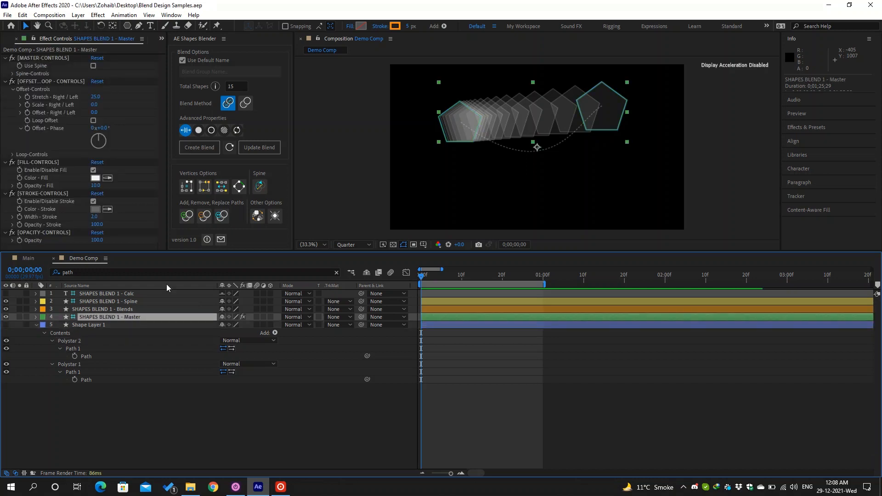
pyautogui.click(254, 218)
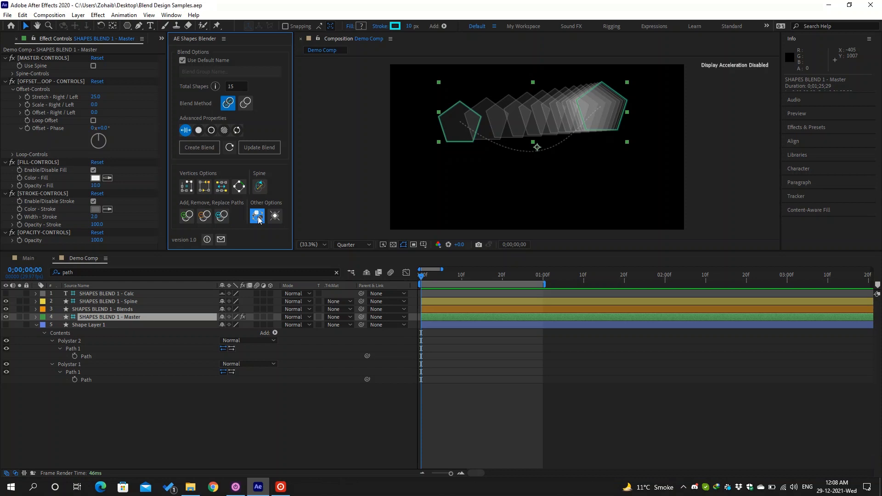
pyautogui.click(96, 97)
pyautogui.write('0')
pyautogui.press('Return')
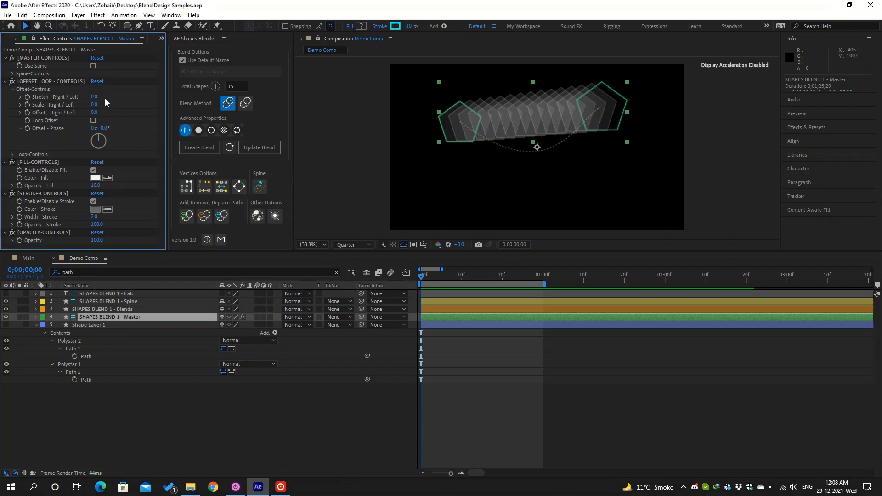
# - Set Stretch to -12 and Scale to 58, re-enable Use Spine, and set Offset to 39
pyautogui.moveTo(96, 97)
pyautogui.mouseDown()
pyautogui.moveTo(114, 99)
pyautogui.moveTo(90, 99)
pyautogui.mouseUp()
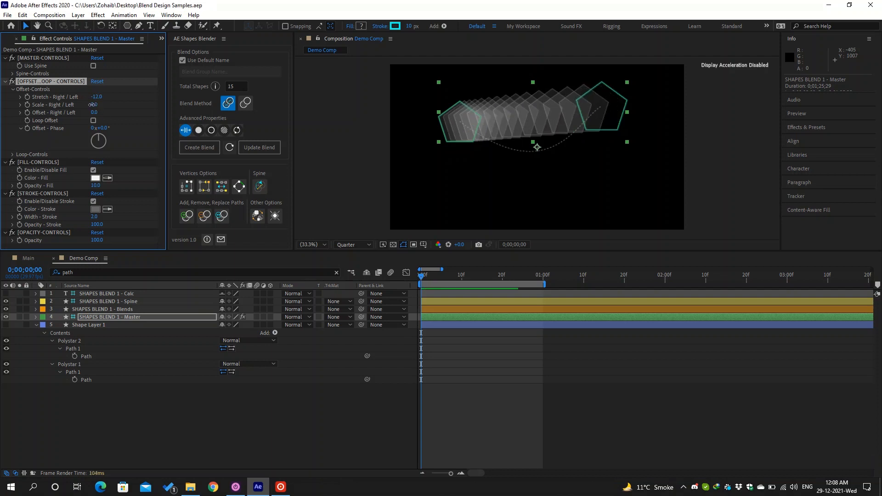
pyautogui.moveTo(94, 104); pyautogui.dragTo(115, 99)
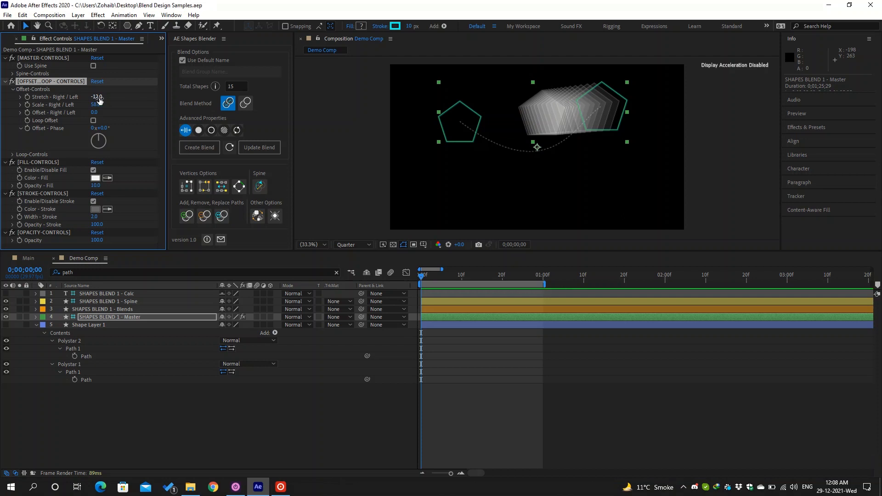
pyautogui.moveTo(96, 112); pyautogui.dragTo(79, 116)
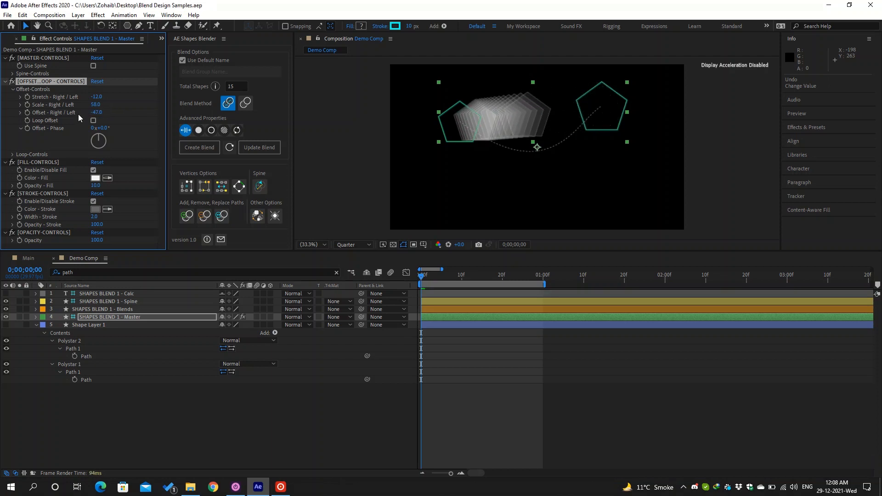
pyautogui.click(93, 65)
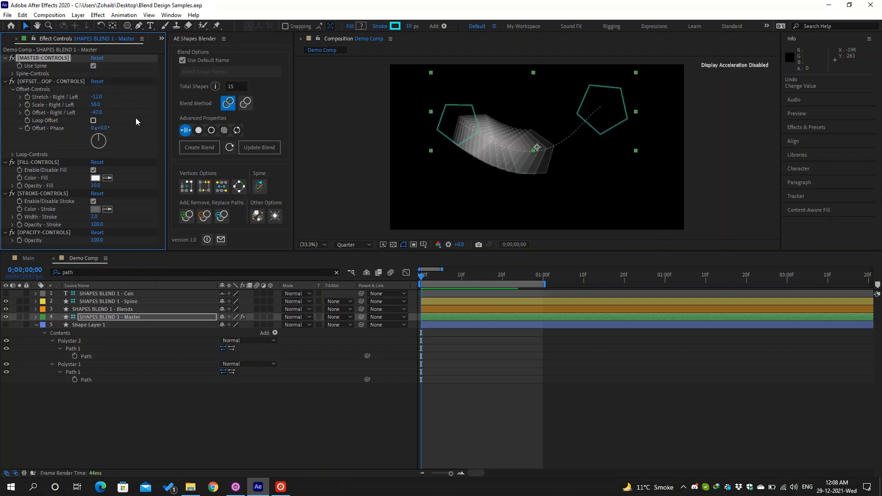
pyautogui.moveTo(97, 113)
pyautogui.mouseDown()
pyautogui.moveTo(122, 112)
pyautogui.moveTo(97, 116)
pyautogui.moveTo(112, 112)
pyautogui.mouseUp()
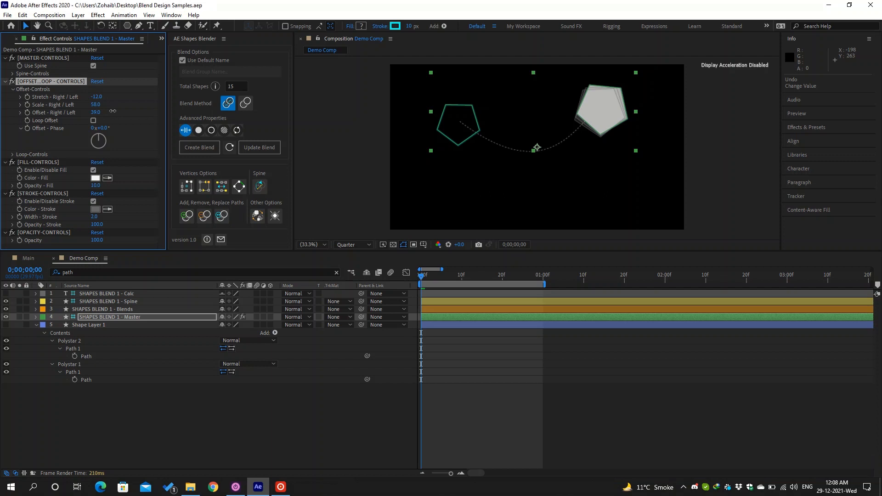
# - Enable Loop Offset, set Offset to 100, scrub Offset - Phase to 160°, then disable Loop Offset
pyautogui.click(94, 121)
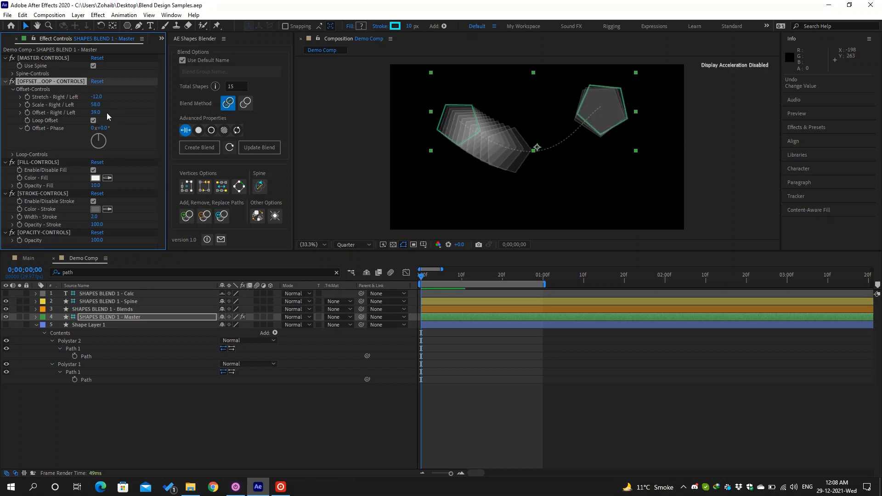
pyautogui.moveTo(97, 113)
pyautogui.mouseDown()
pyautogui.moveTo(79, 115)
pyautogui.moveTo(96, 113)
pyautogui.mouseUp()
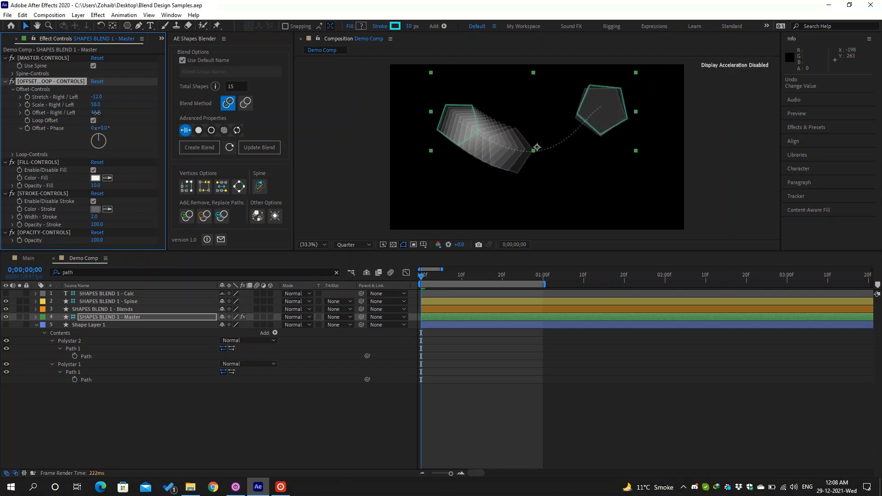
pyautogui.click(98, 113)
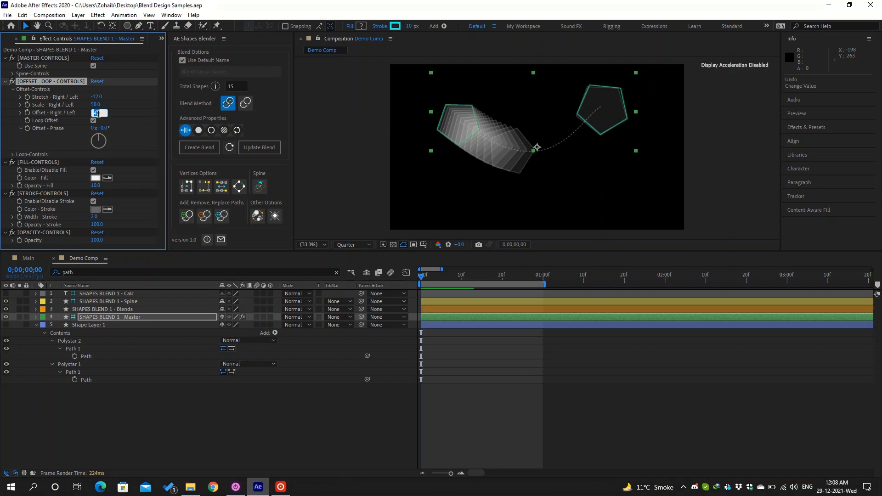
pyautogui.write('100')
pyautogui.press('Return')
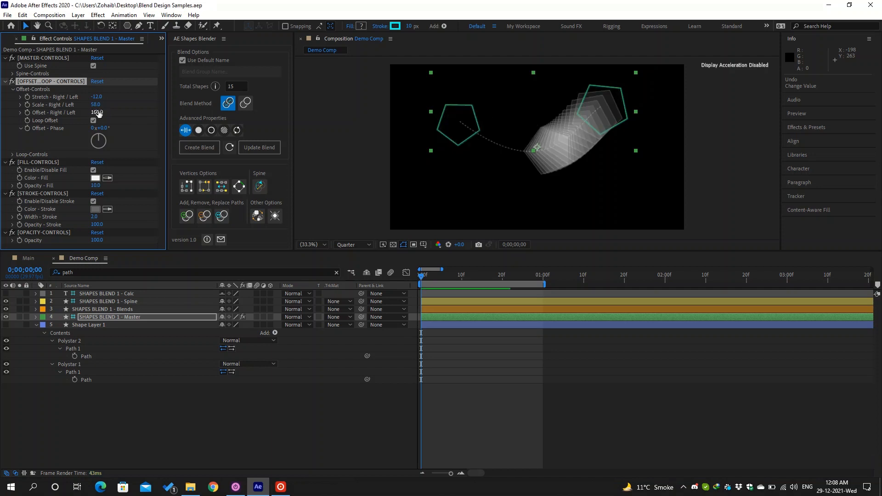
pyautogui.moveTo(97, 113); pyautogui.dragTo(130, 108)
pyautogui.moveTo(103, 128); pyautogui.dragTo(174, 118)
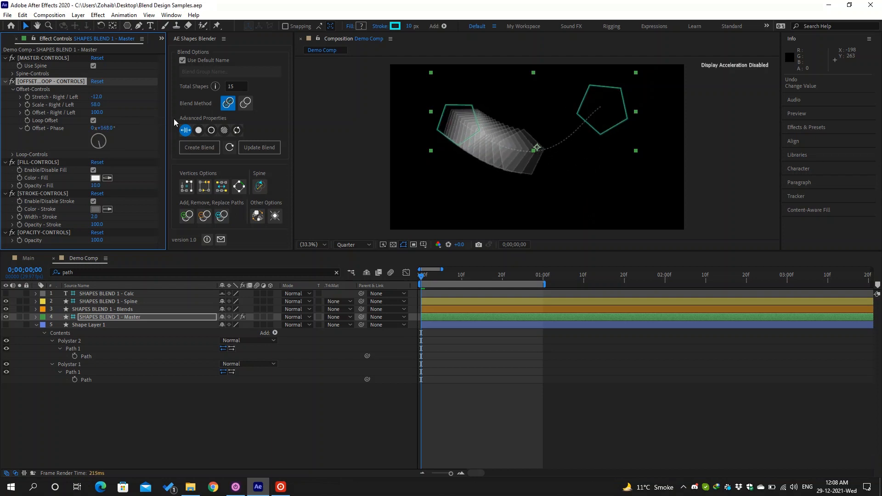
pyautogui.click(94, 121)
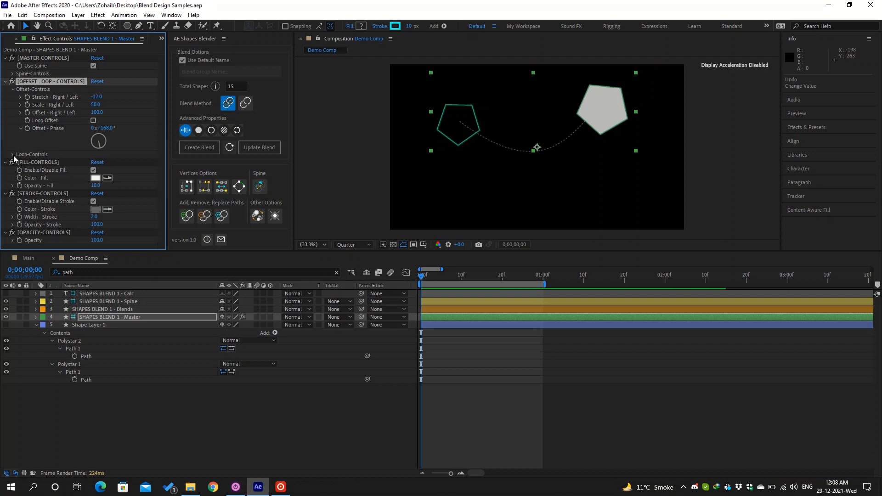
# - Reset the offset controls to defaults, reveal the loop settings, and set Offset to 0
pyautogui.click(98, 81)
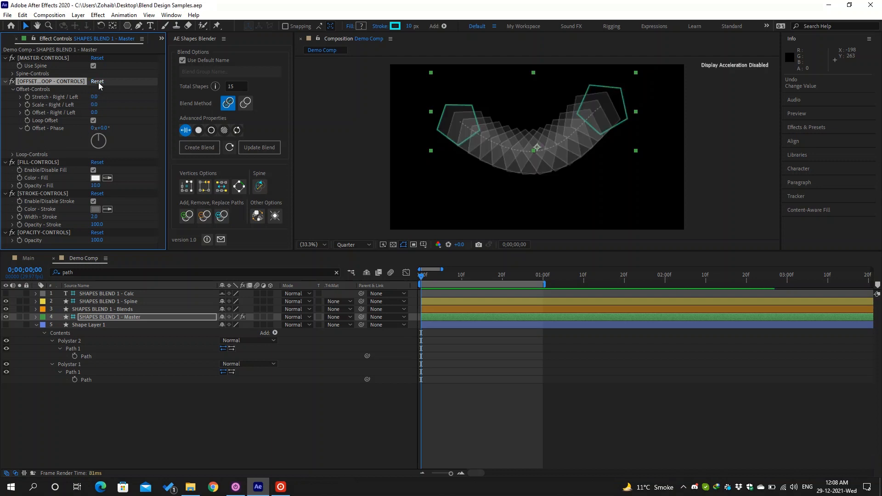
pyautogui.click(13, 155)
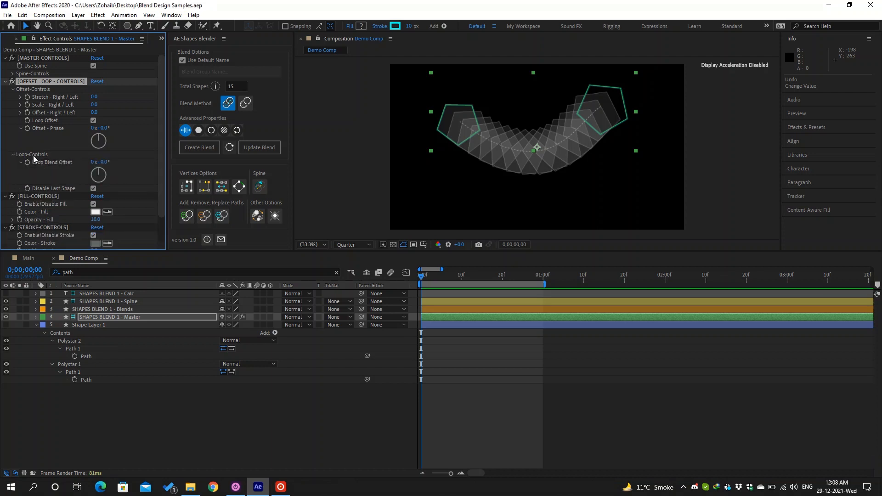
pyautogui.moveTo(94, 105); pyautogui.dragTo(113, 108)
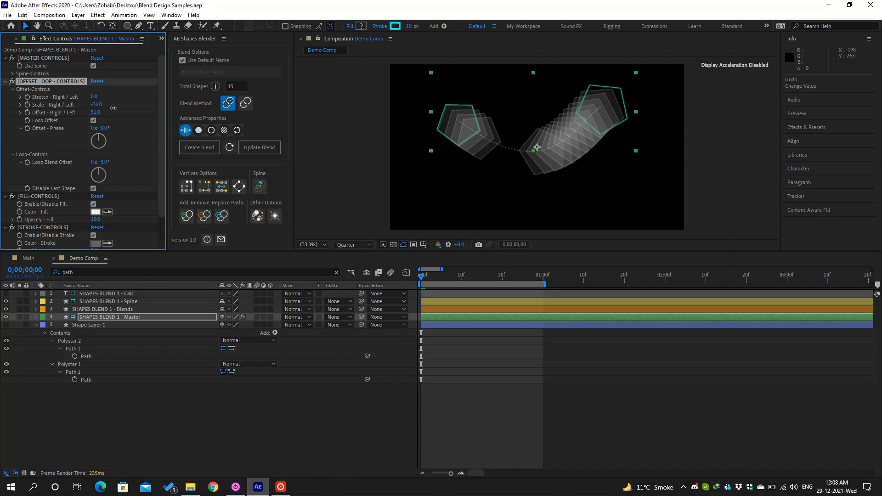
pyautogui.moveTo(113, 108); pyautogui.dragTo(111, 109)
pyautogui.click(96, 113)
pyautogui.write('0')
pyautogui.press('Return')
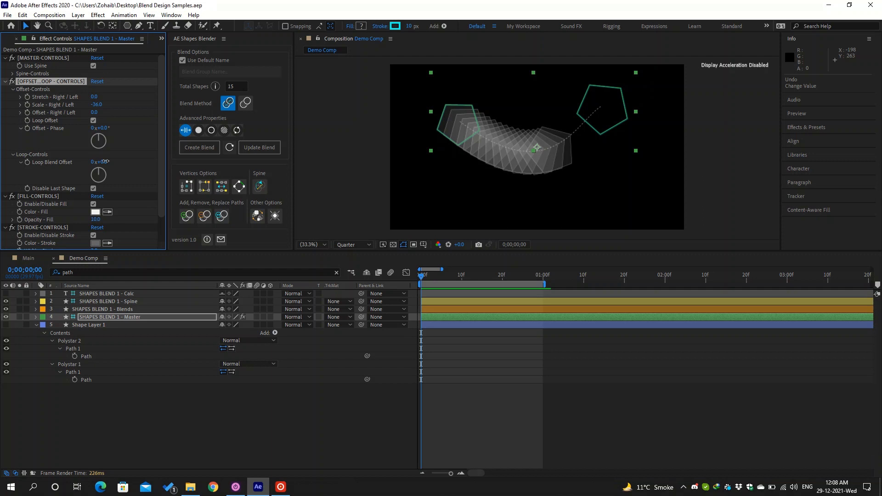
pyautogui.moveTo(106, 161); pyautogui.dragTo(114, 160)
pyautogui.hotkey('ctrl', 'z')
pyautogui.click(106, 164)
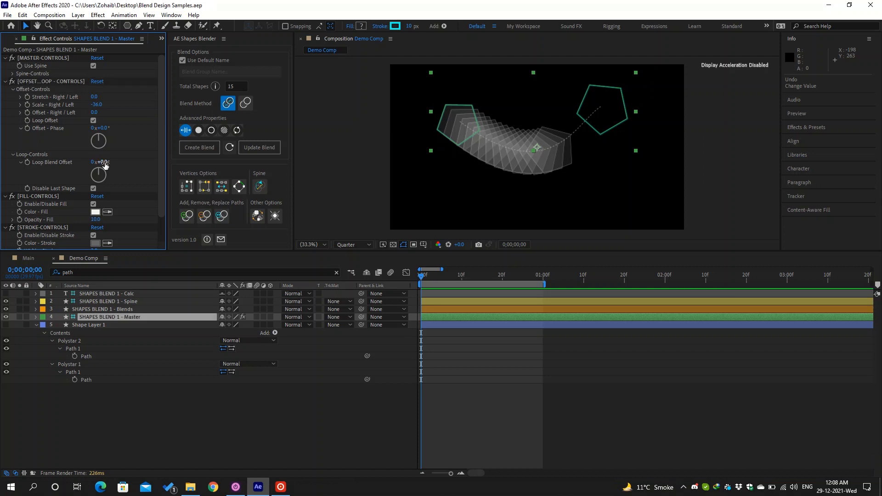
# - Set Scale - Right / Left to 0, Stretch to 22, and the Loop Blend Offset angle to 0
pyautogui.click(96, 105)
pyautogui.write('0')
pyautogui.press('Return')
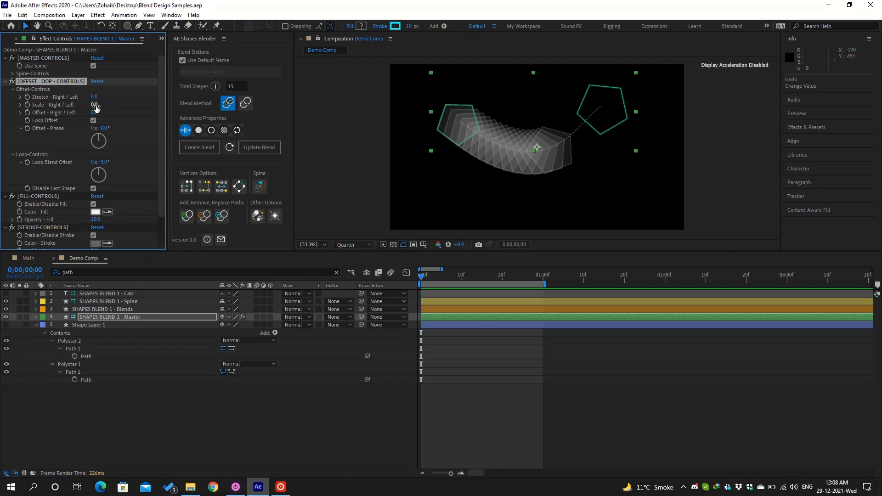
pyautogui.moveTo(94, 97); pyautogui.dragTo(105, 101)
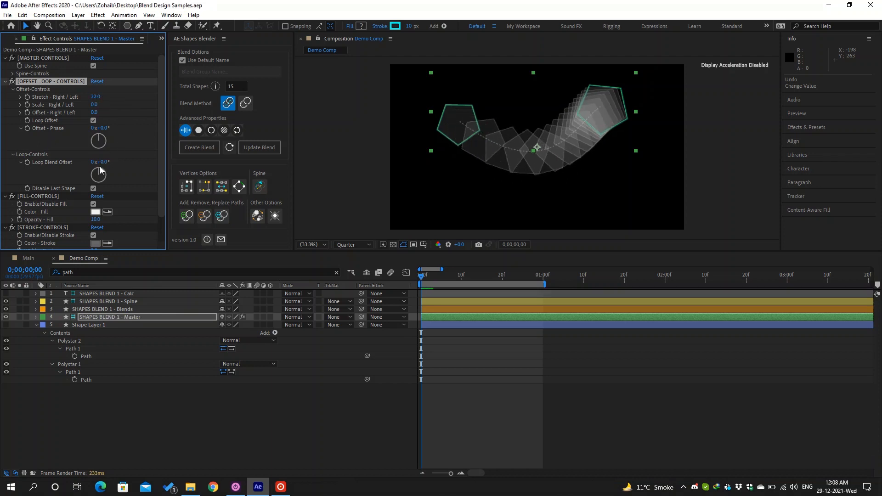
pyautogui.moveTo(104, 163)
pyautogui.mouseDown()
pyautogui.moveTo(142, 156)
pyautogui.moveTo(111, 159)
pyautogui.mouseUp()
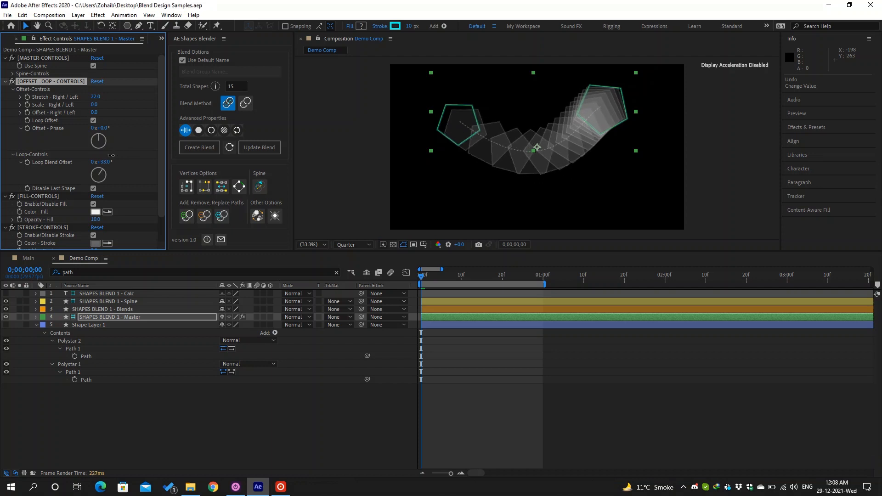
pyautogui.click(109, 164)
pyautogui.write('0')
pyautogui.press('Return')
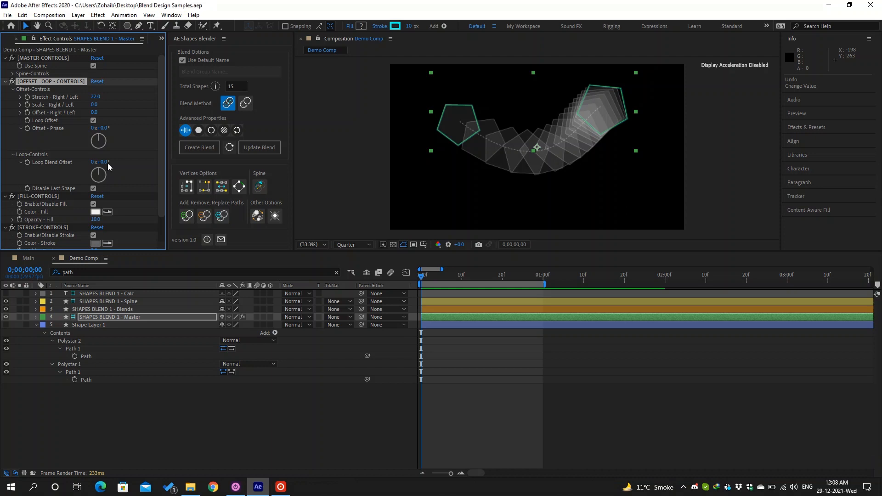
# - Keyframe Loop Blend Offset at 0 on frame 0 and 1x at 0;00;01;00
pyautogui.click(27, 163)
pyautogui.moveTo(496, 276); pyautogui.dragTo(543, 276)
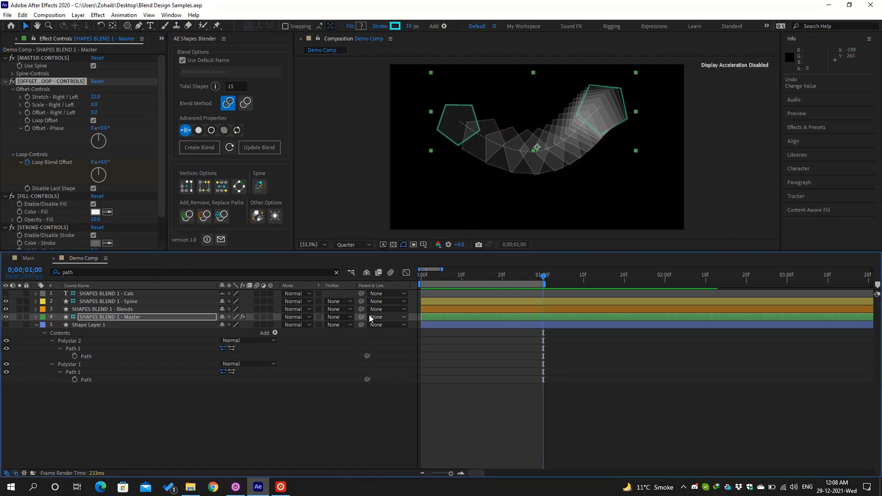
pyautogui.click(95, 162)
pyautogui.write('1')
pyautogui.press('Return')
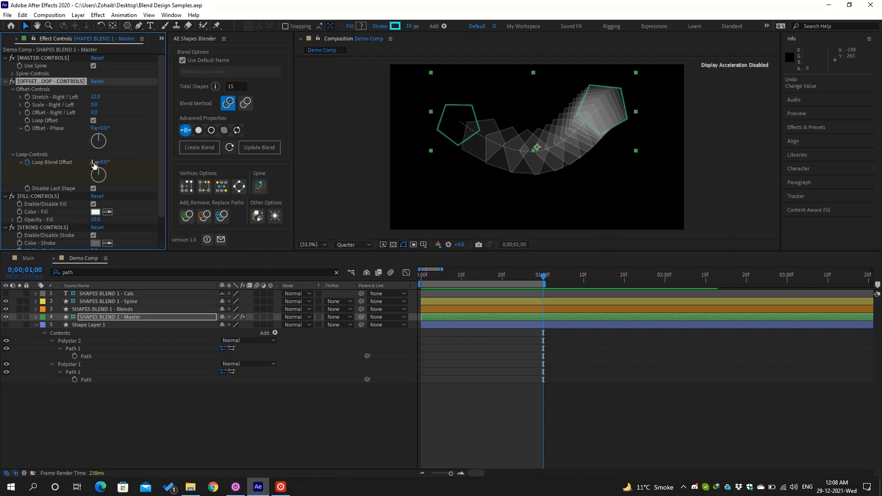
# - Clear the layer search filter, preview the loop, and select the one-second Loop Blend Offset keyframe
pyautogui.click(337, 273)
pyautogui.press('space')
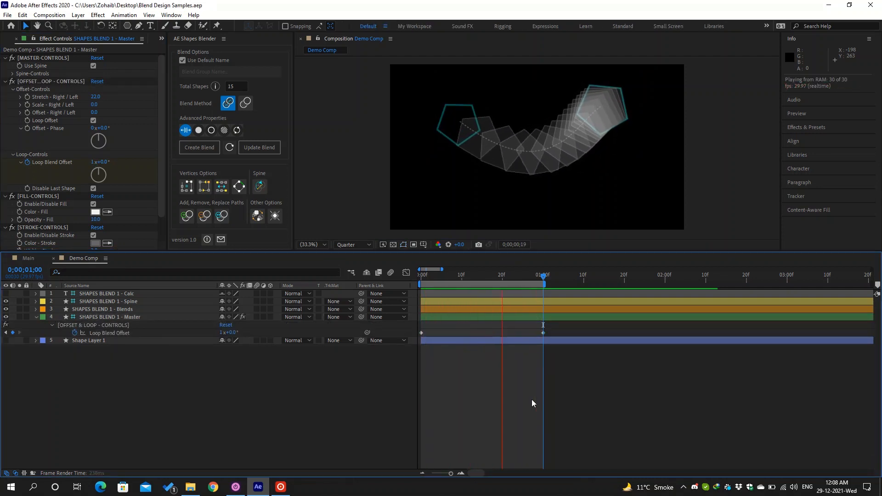
pyautogui.press('space')
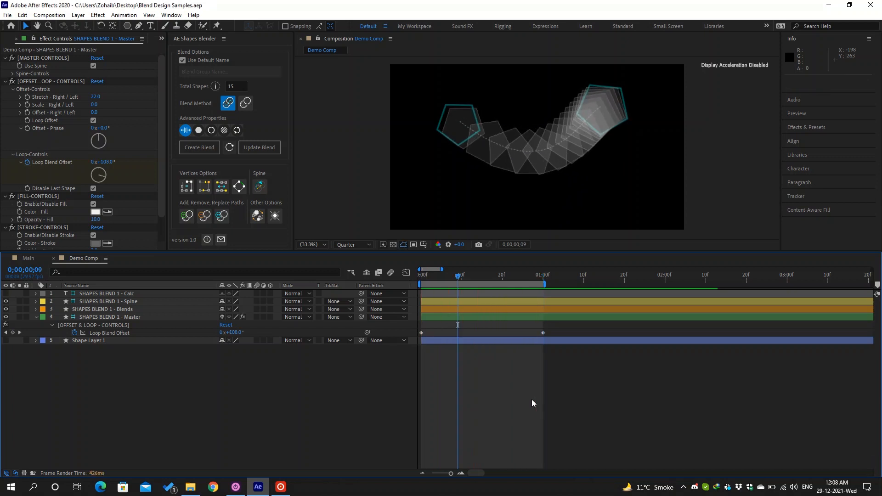
pyautogui.press('k')
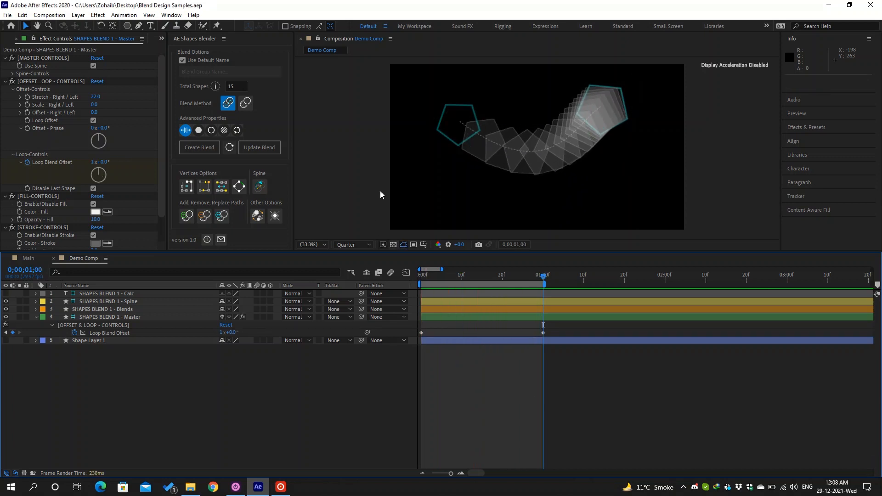
pyautogui.click(522, 167)
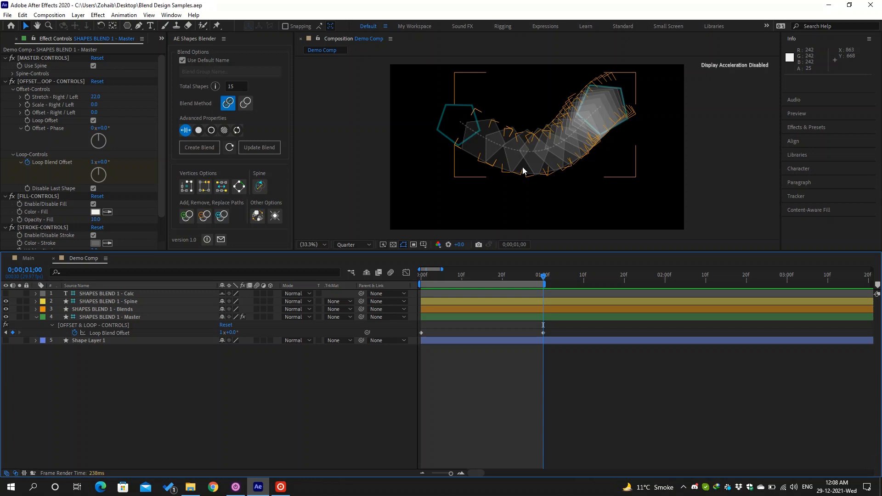
pyautogui.click(544, 333)
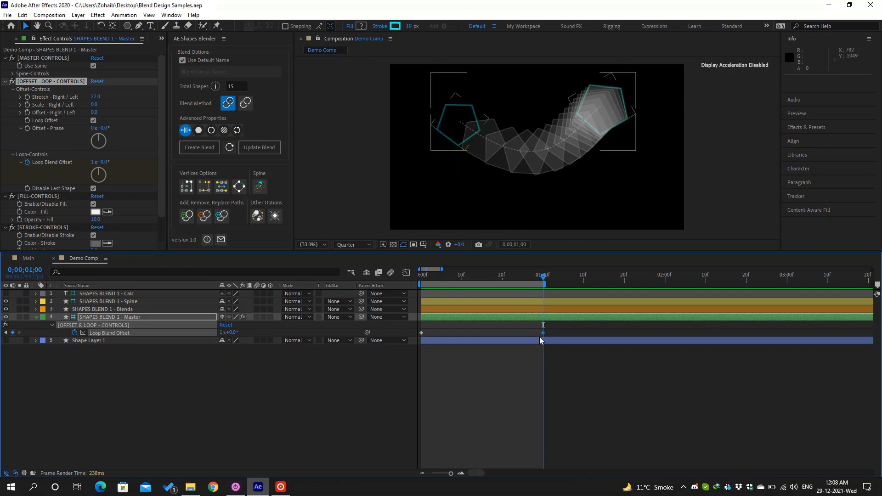
pyautogui.click(231, 87)
pyautogui.moveTo(231, 86); pyautogui.dragTo(226, 86)
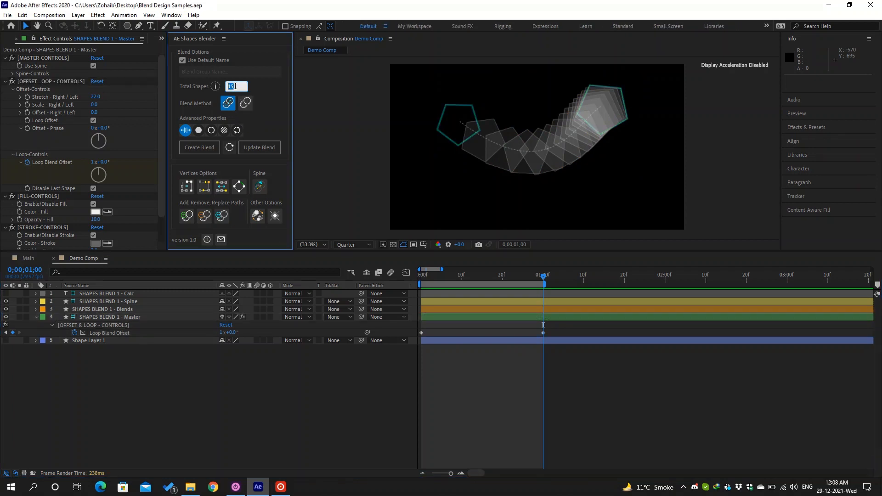
pyautogui.click(94, 188)
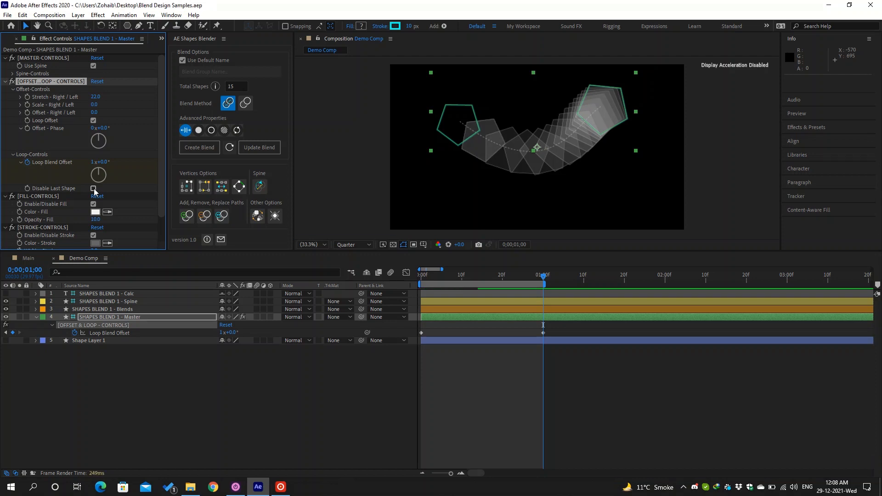
pyautogui.click(94, 189)
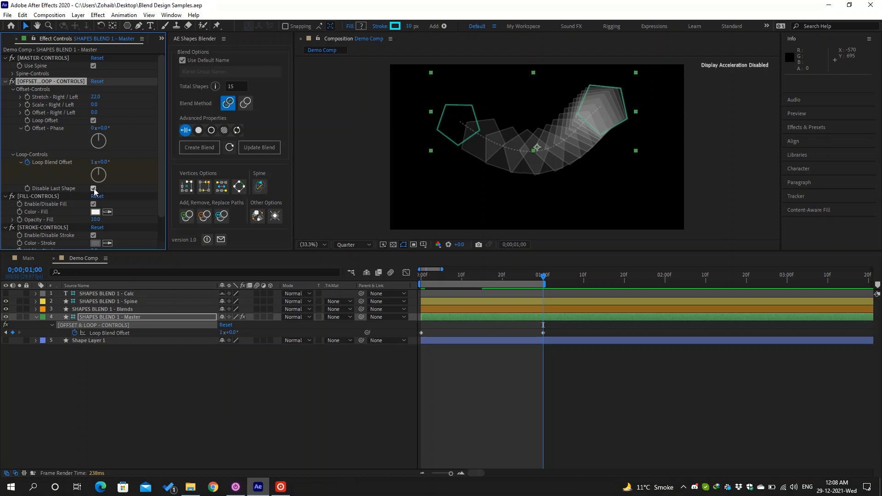
pyautogui.click(94, 188)
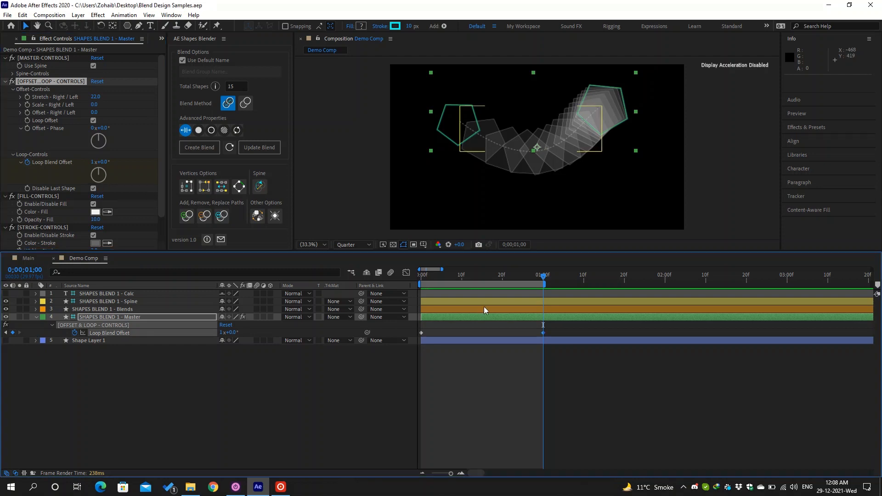
# - Set the second Loop Blend Offset keyframe to 0x and 360/14 degrees
pyautogui.click(222, 332)
pyautogui.write('0')
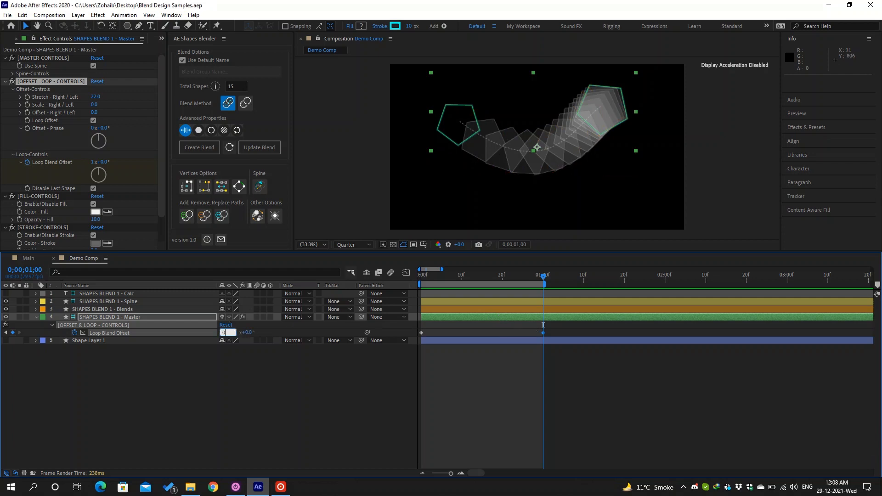
pyautogui.press('Tab')
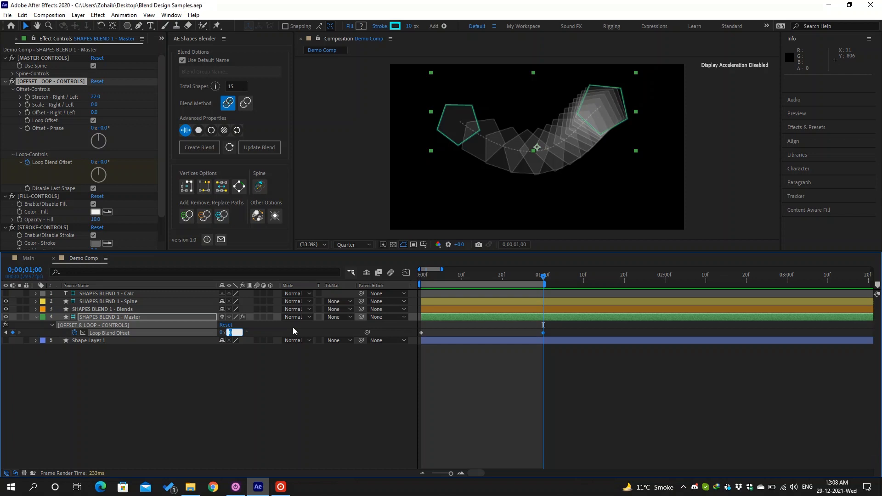
pyautogui.write('360/15')
pyautogui.press('BackSpace')
pyautogui.press('Return')
# - Deselect the layer and preview the one-step looping blend playback
pyautogui.click(516, 403)
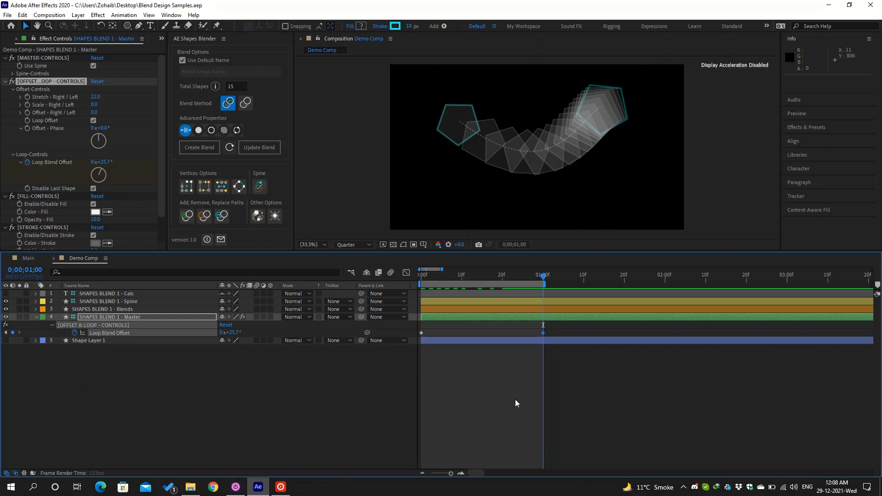
pyautogui.press('space')
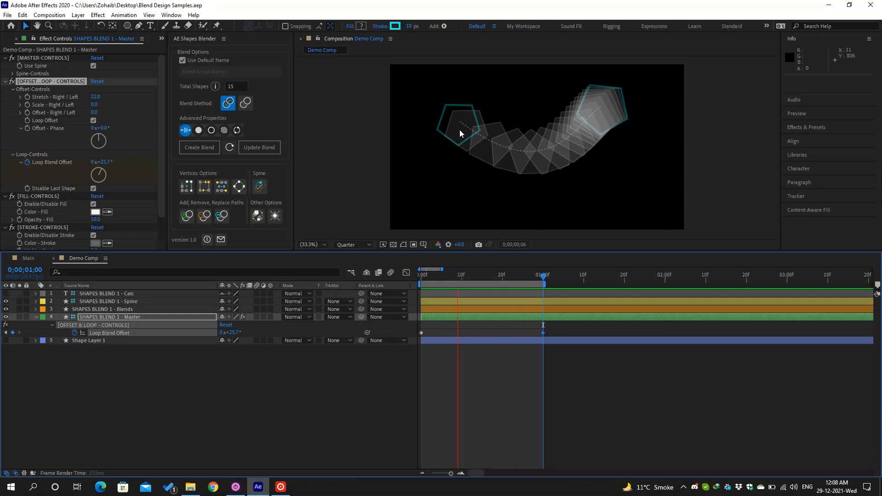
pyautogui.press('space')
pyautogui.scroll(-2, 125, 166)
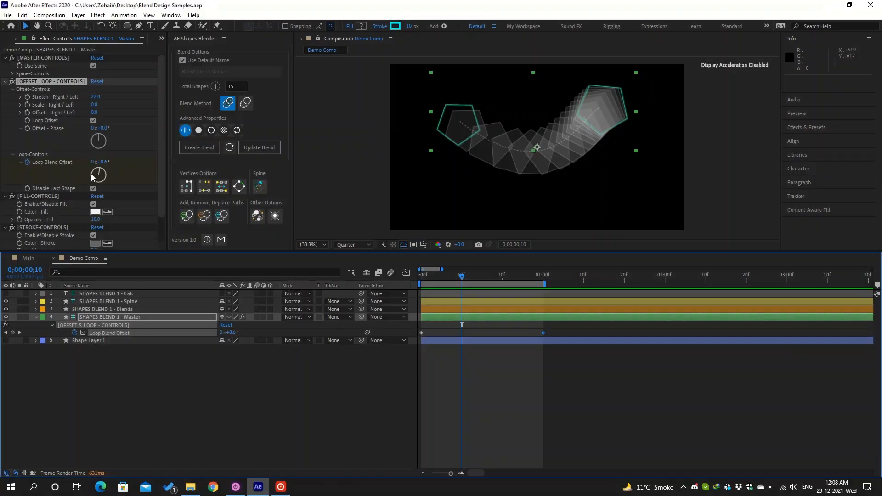
pyautogui.scroll(-1, 91, 173)
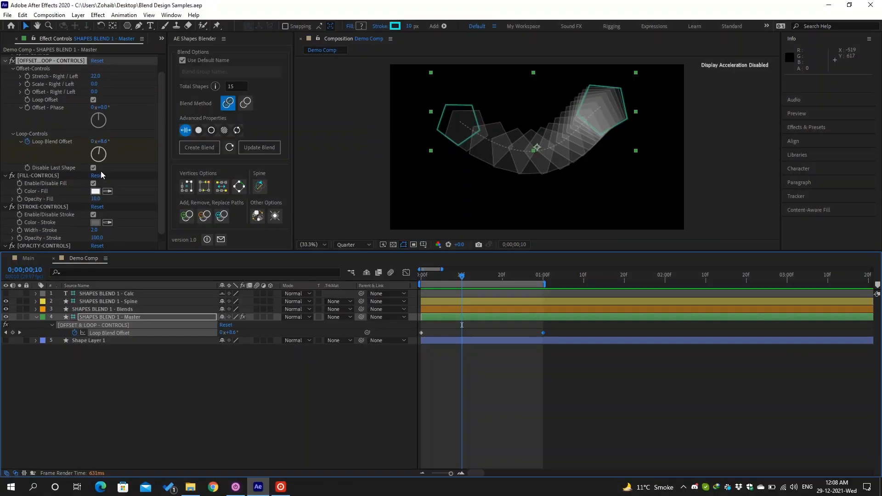
# - Raise Opacity - Fill to 62, enable Fill, Opacity and Twist advanced properties, and update the blend
pyautogui.click(46, 175)
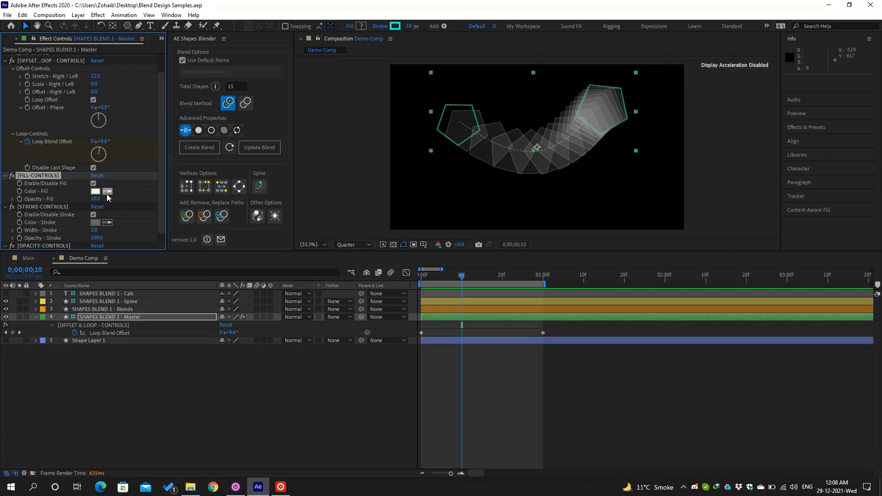
pyautogui.moveTo(95, 198); pyautogui.dragTo(120, 198)
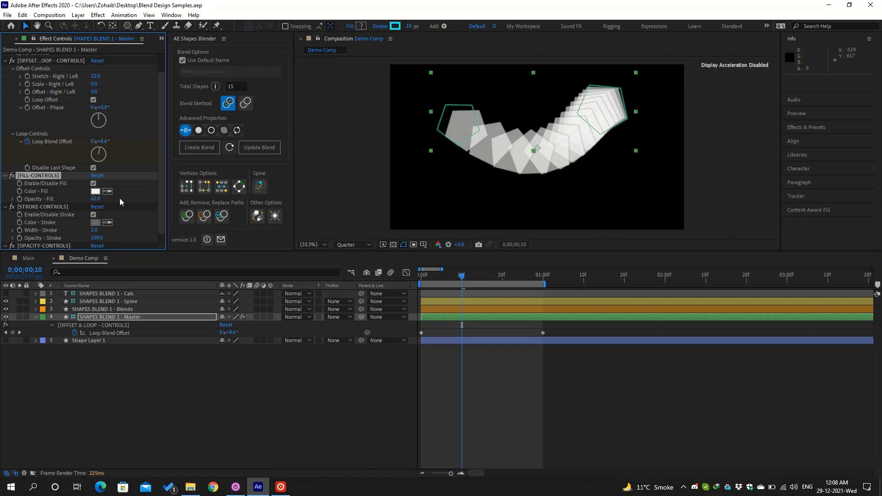
pyautogui.click(200, 134)
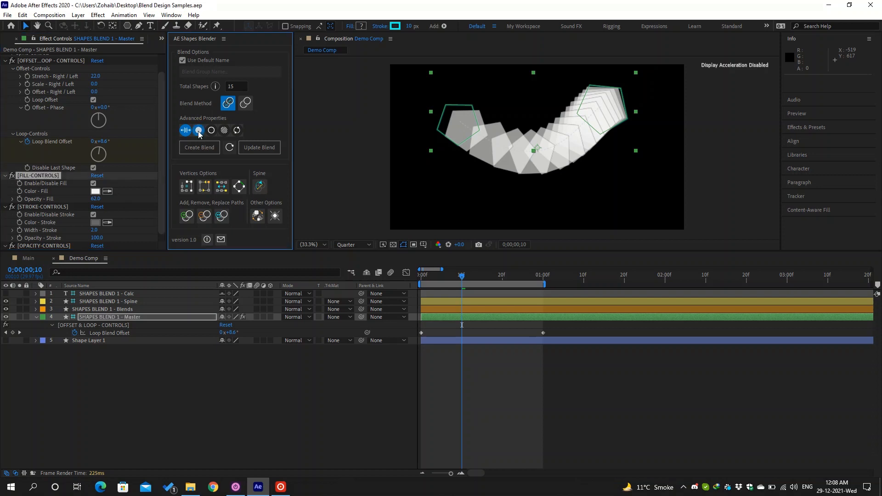
pyautogui.click(224, 130)
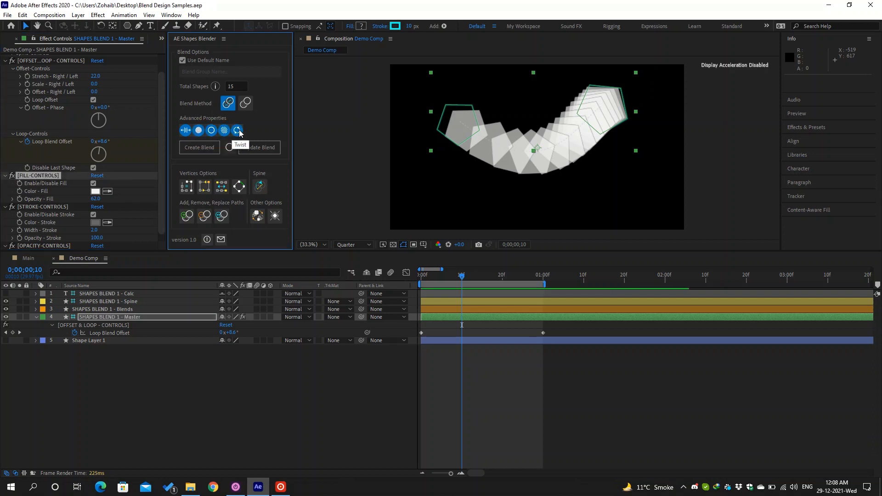
pyautogui.click(239, 133)
pyautogui.click(260, 146)
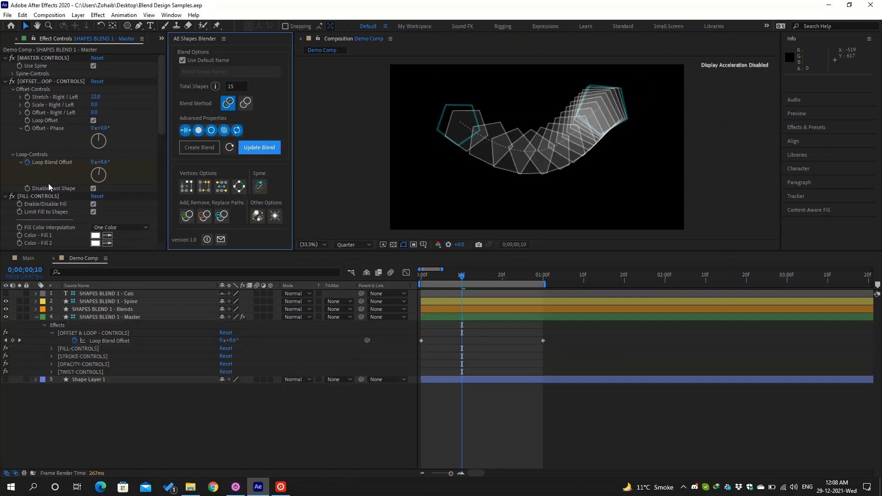
pyautogui.scroll(-10, 57, 192)
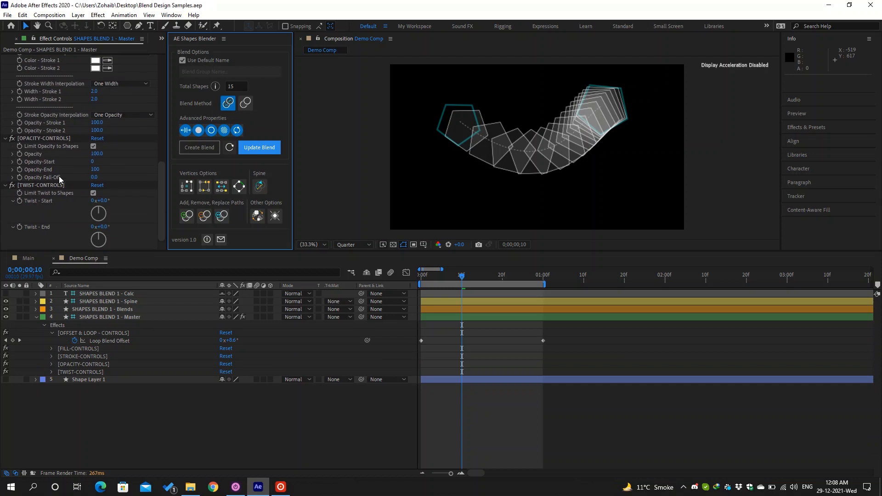
pyautogui.scroll(6, 59, 179)
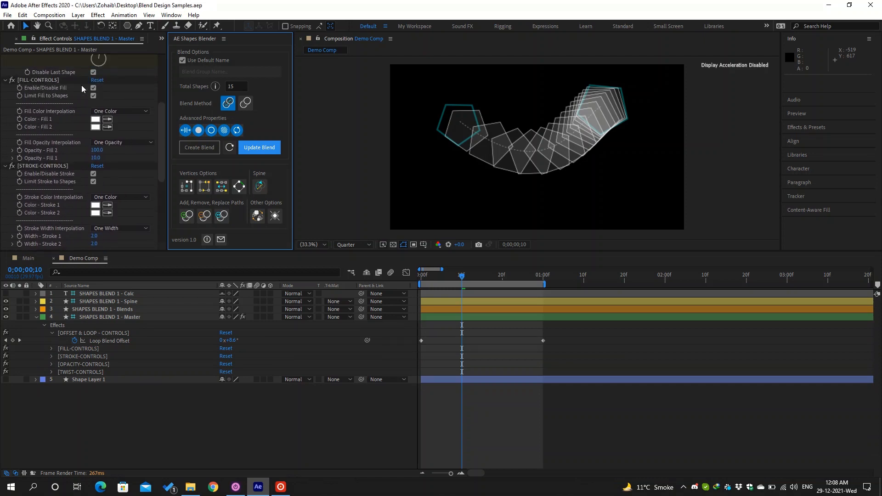
pyautogui.scroll(1, 111, 96)
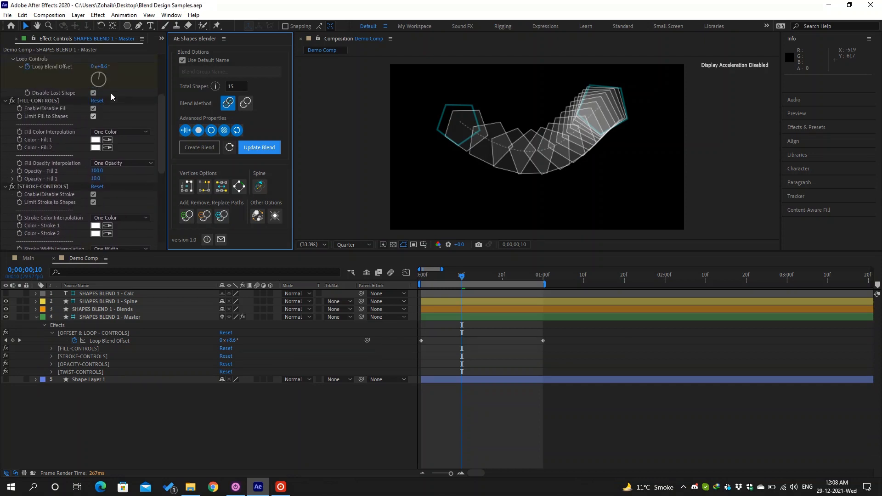
# - Re-enable the blend's fill and set Color - Fill 1 to yellow EDFF22
pyautogui.click(95, 108)
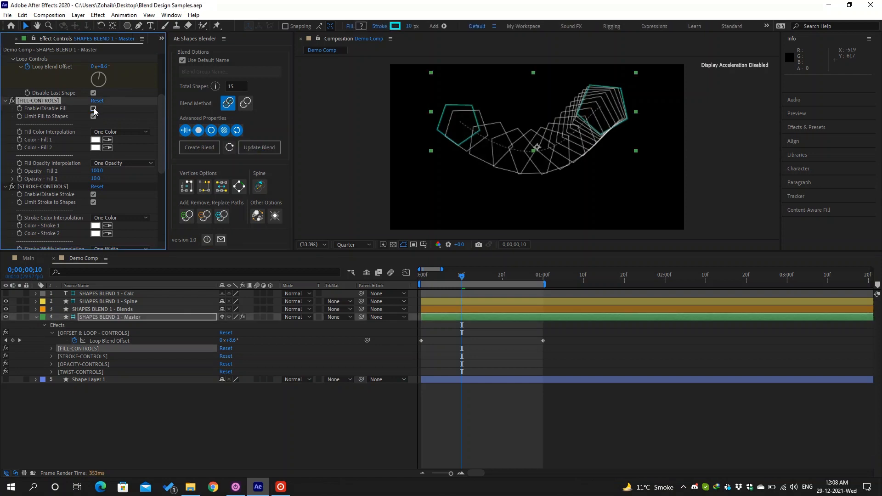
pyautogui.click(93, 109)
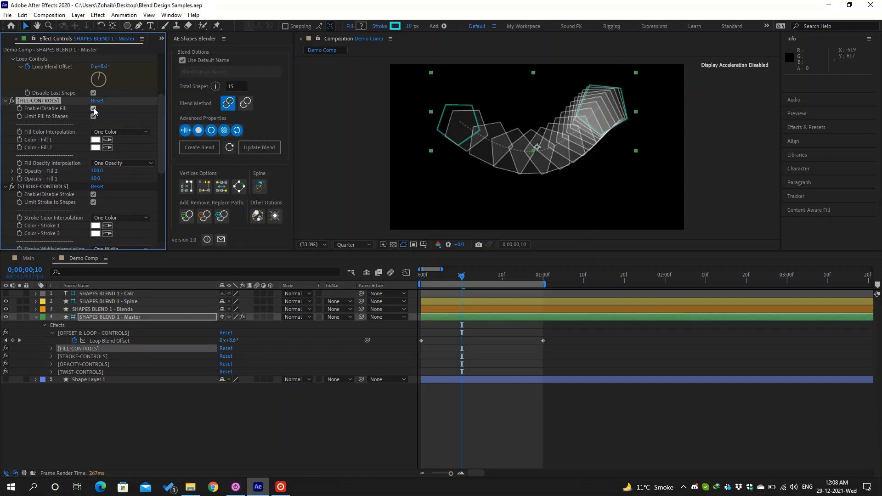
pyautogui.click(112, 131)
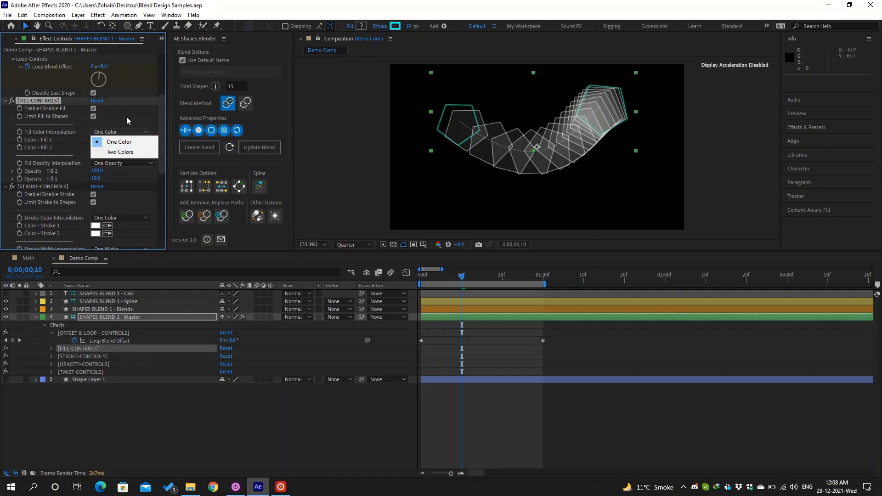
pyautogui.click(127, 116)
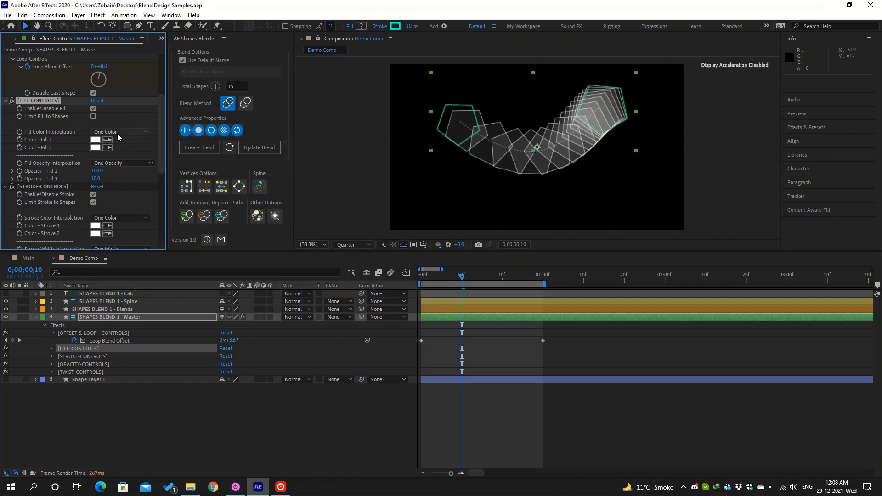
pyautogui.click(119, 131)
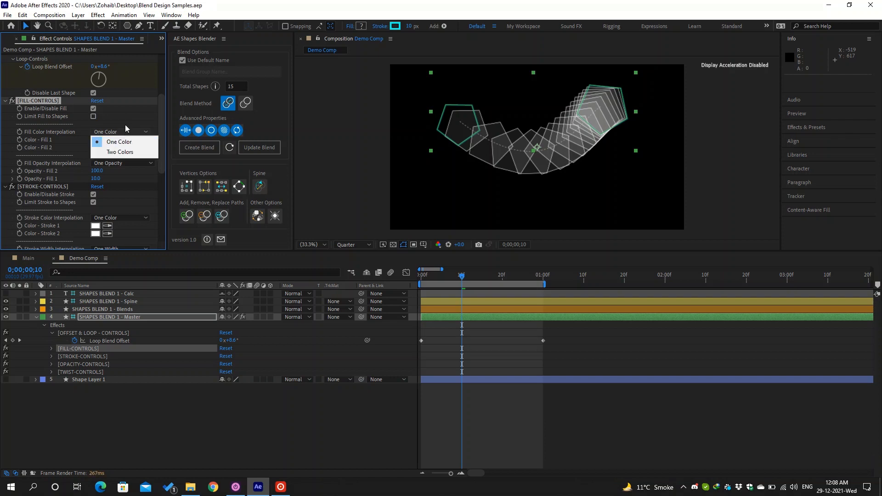
pyautogui.click(125, 125)
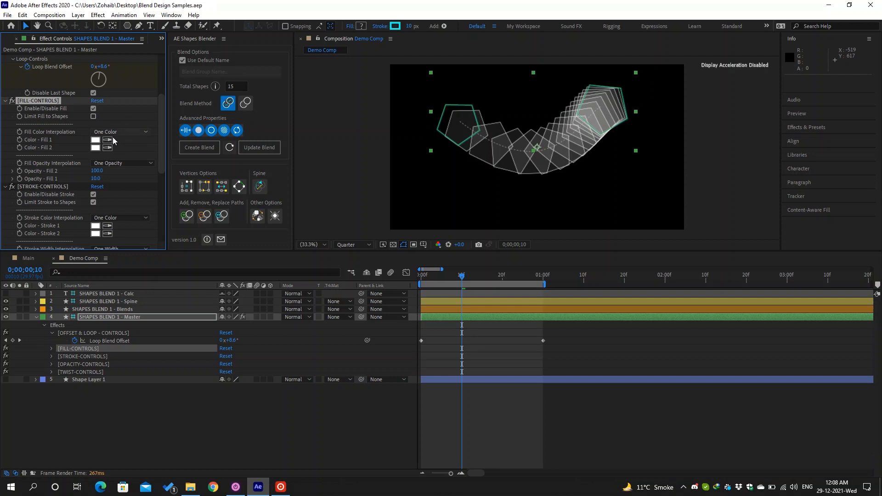
pyautogui.click(95, 140)
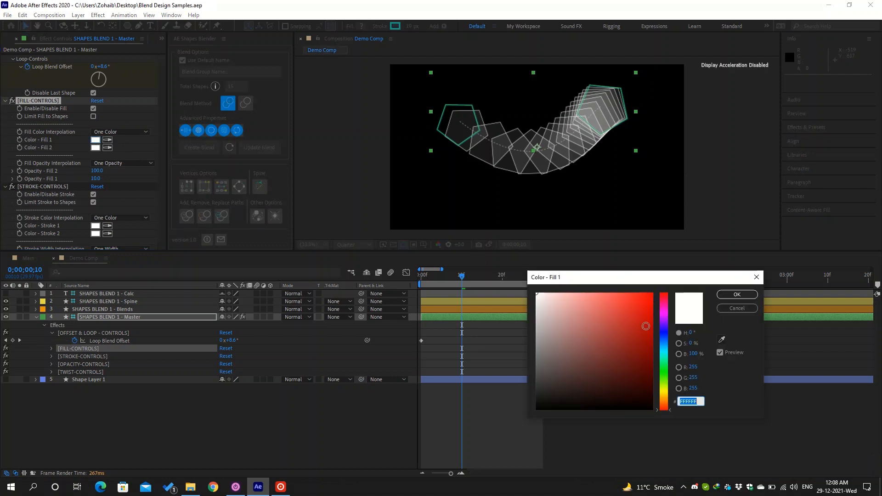
pyautogui.click(664, 390)
pyautogui.click(637, 292)
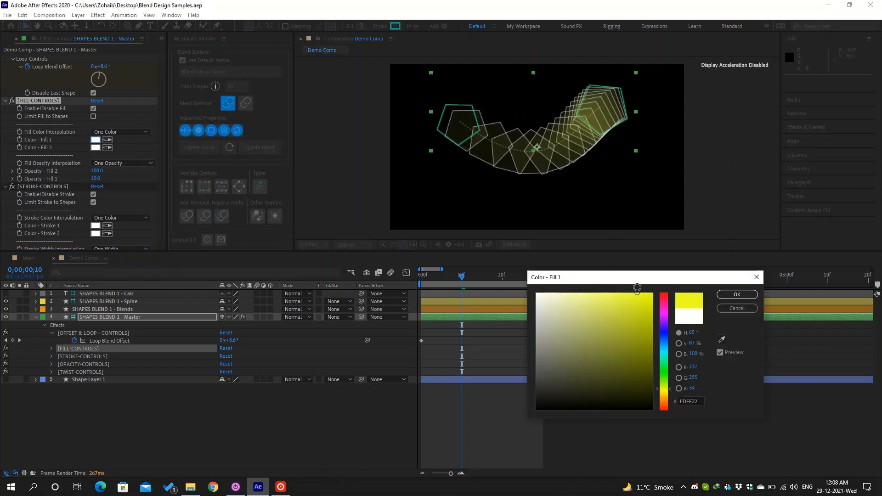
pyautogui.click(737, 294)
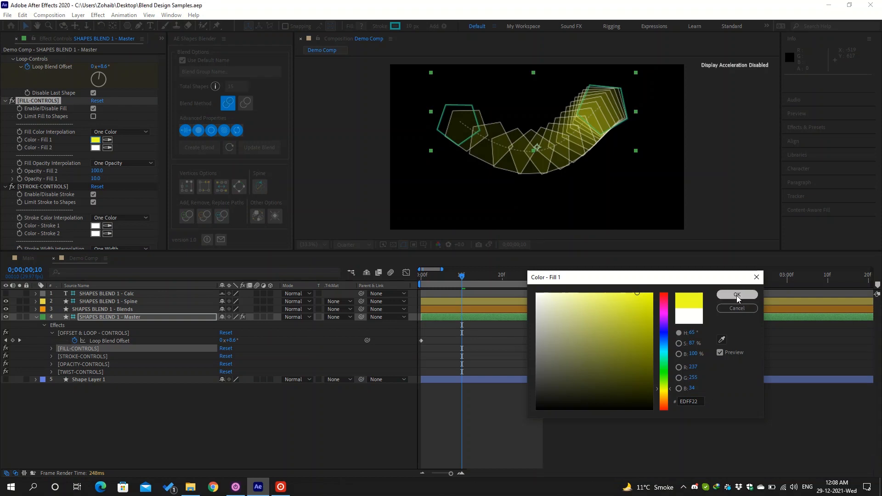
# - Use Two Colors interpolation with cyan 05DFFF for Fill 2 and Opacity - Fill 1 at 71
pyautogui.click(141, 133)
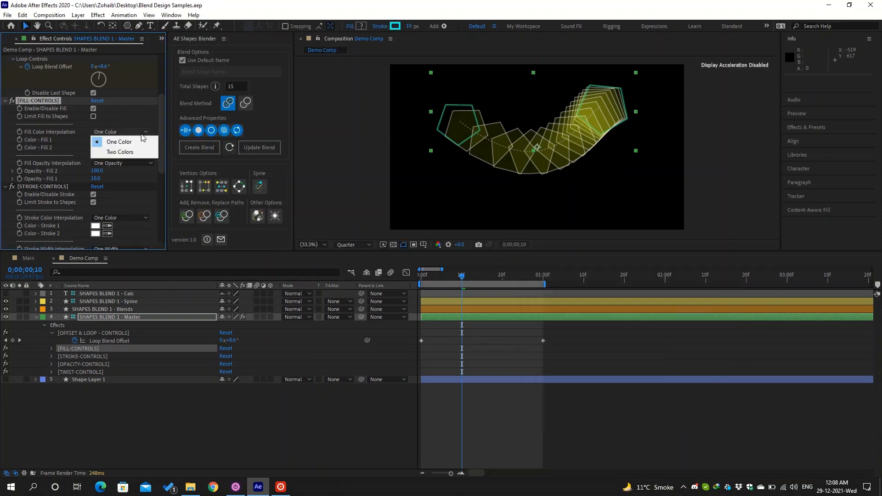
pyautogui.click(134, 154)
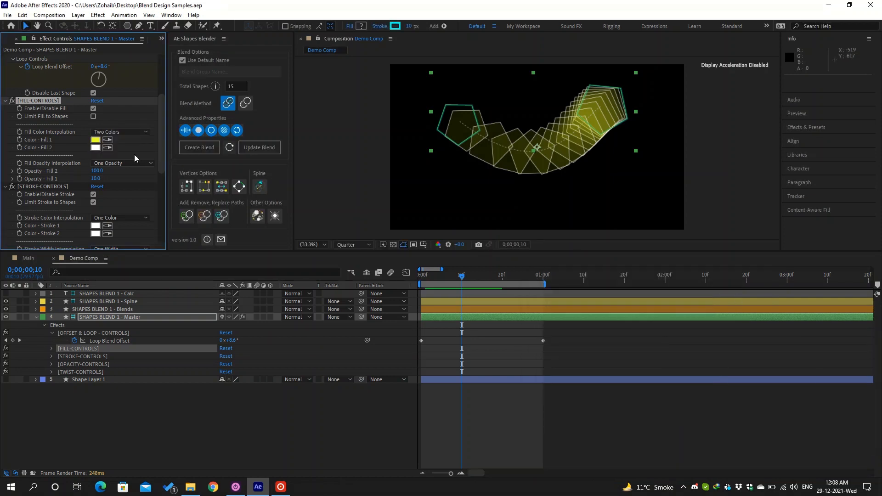
pyautogui.click(97, 148)
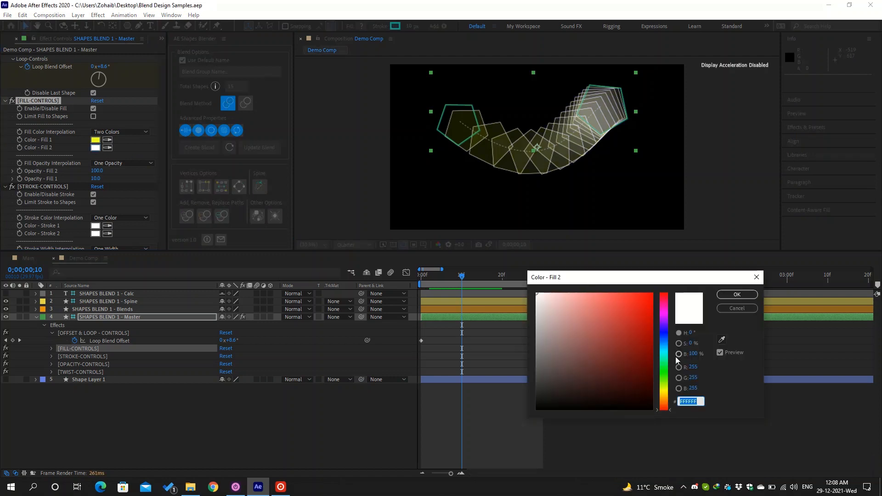
pyautogui.click(663, 349)
pyautogui.click(651, 293)
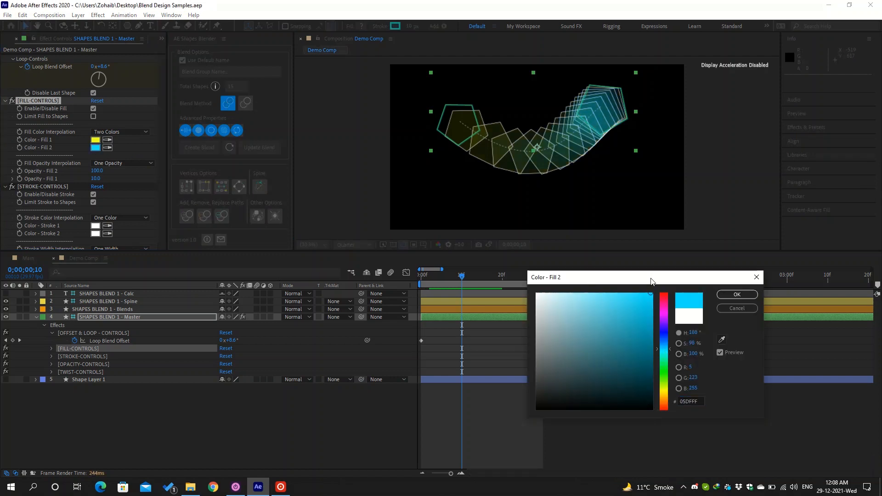
pyautogui.click(722, 296)
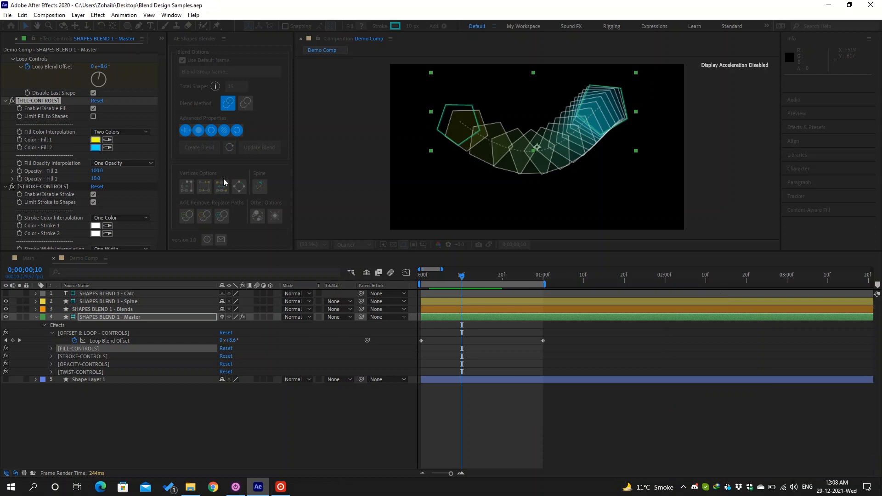
pyautogui.moveTo(106, 179); pyautogui.dragTo(122, 179)
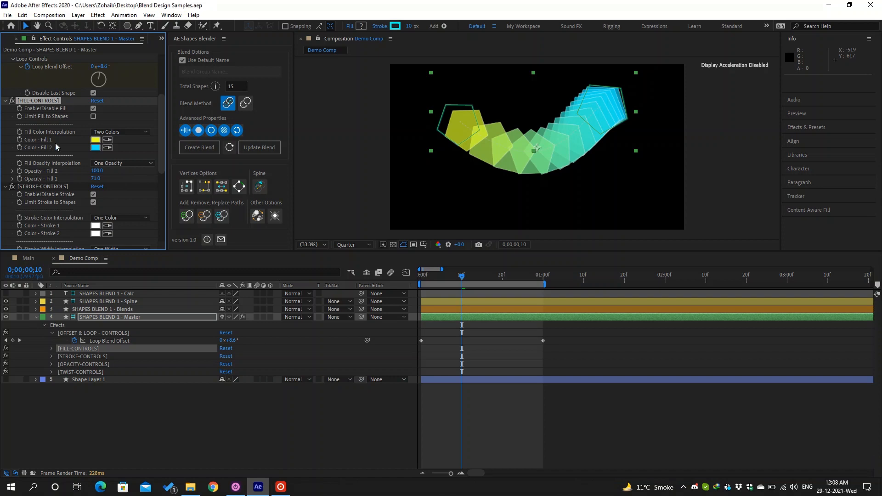
pyautogui.click(95, 142)
pyautogui.click(665, 343)
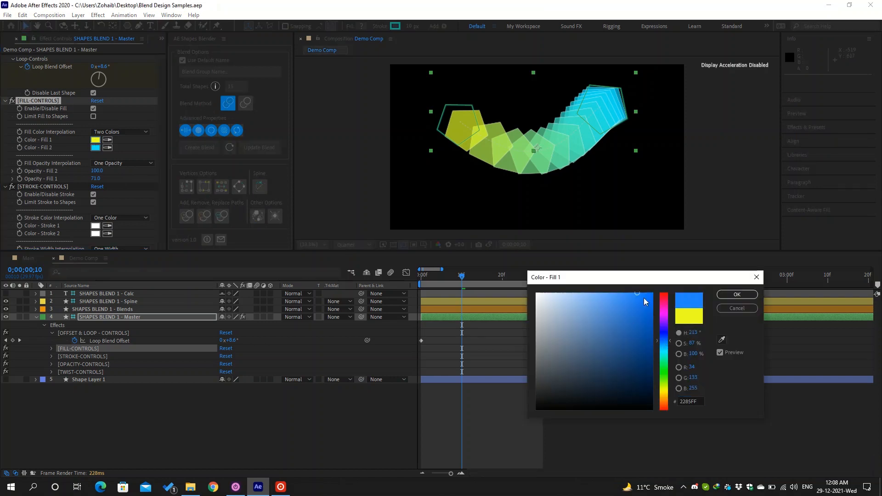
# - Make Color - Fill 1 blue, switch to Two Opacities, and set Opacity - Fill 2 to 0
pyautogui.moveTo(644, 298); pyautogui.dragTo(658, 291)
pyautogui.click(723, 295)
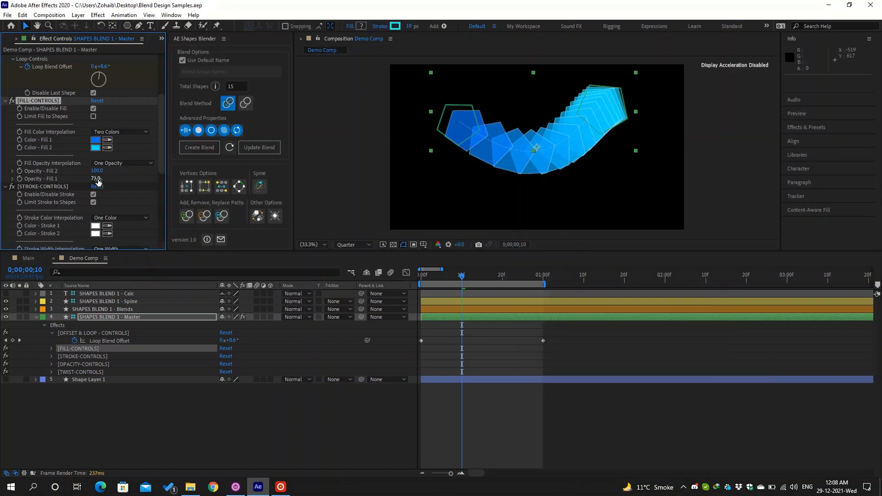
pyautogui.click(124, 164)
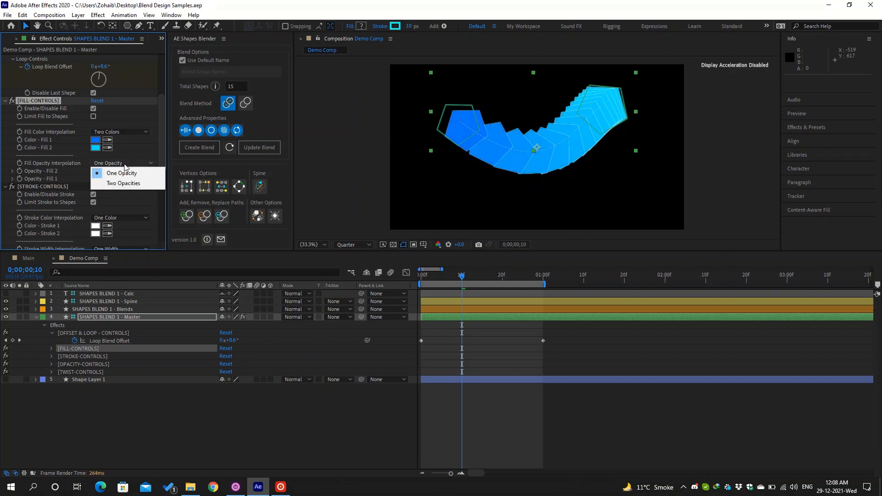
pyautogui.click(123, 183)
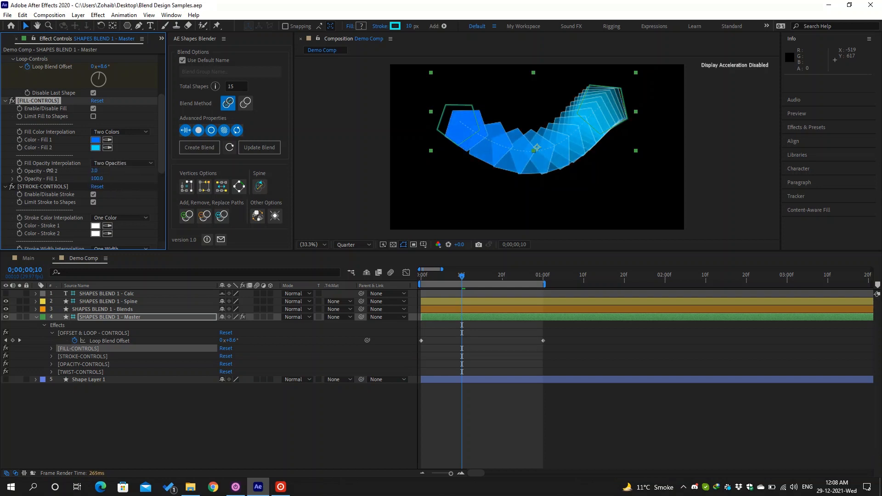
pyautogui.moveTo(50, 170); pyautogui.dragTo(49, 170)
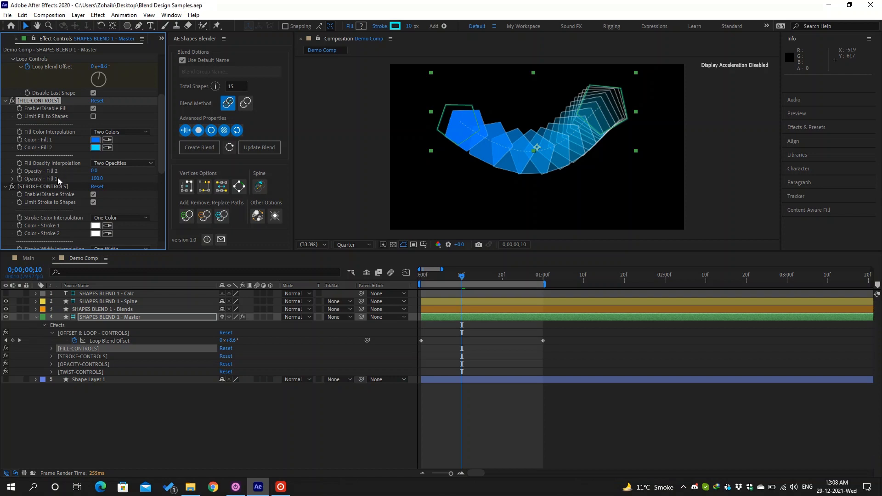
# - Check Limit Fill to Shapes and set Color - Fill 1 to white FFFFFF
pyautogui.scroll(2, 56, 178)
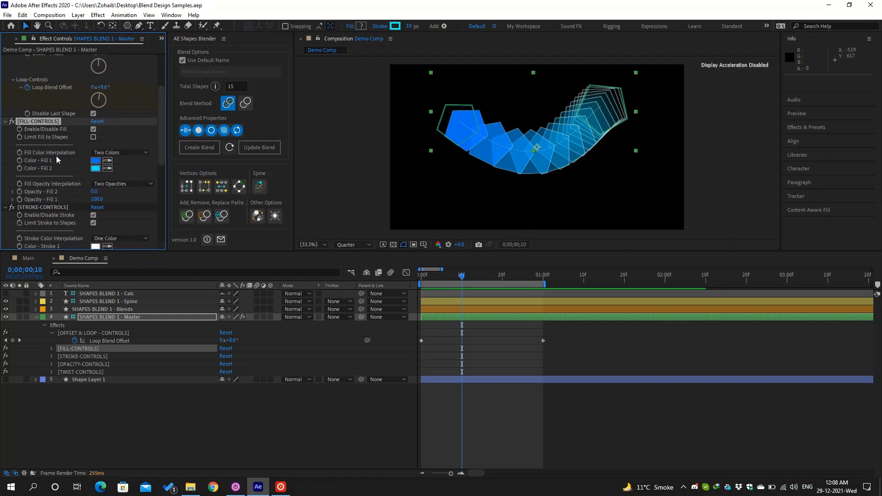
pyautogui.click(94, 137)
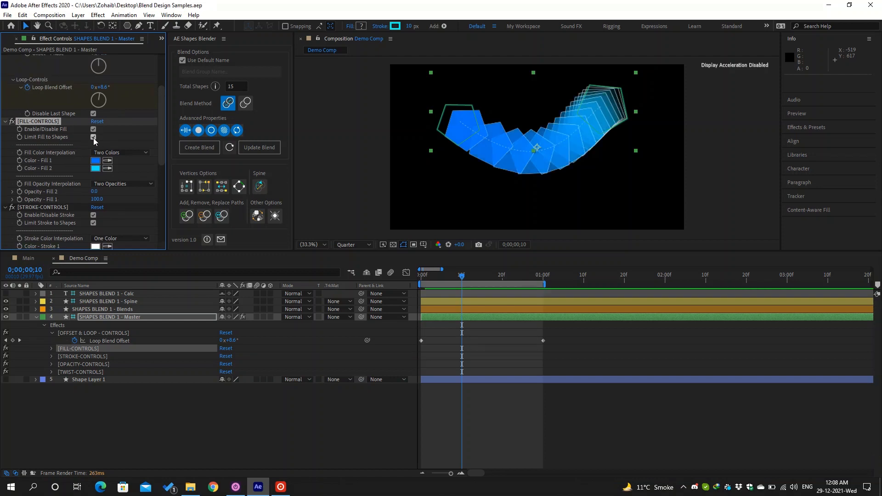
pyautogui.scroll(-4, 93, 137)
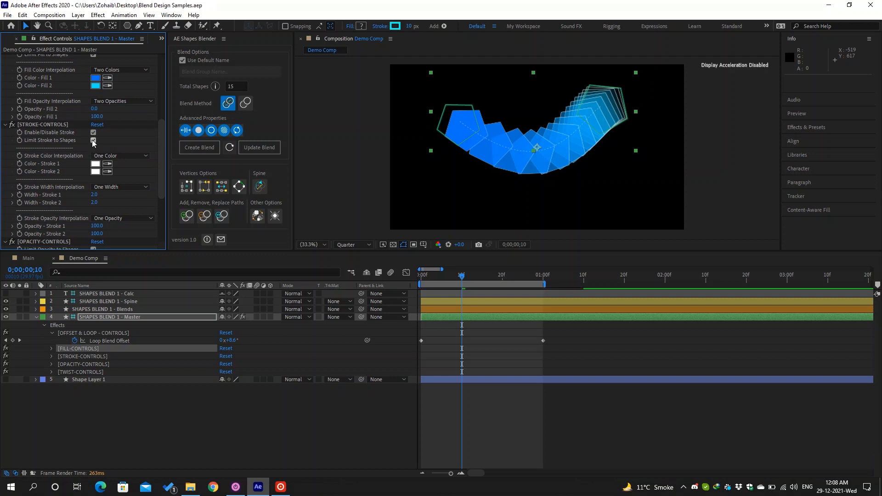
pyautogui.scroll(3, 93, 143)
pyautogui.click(95, 139)
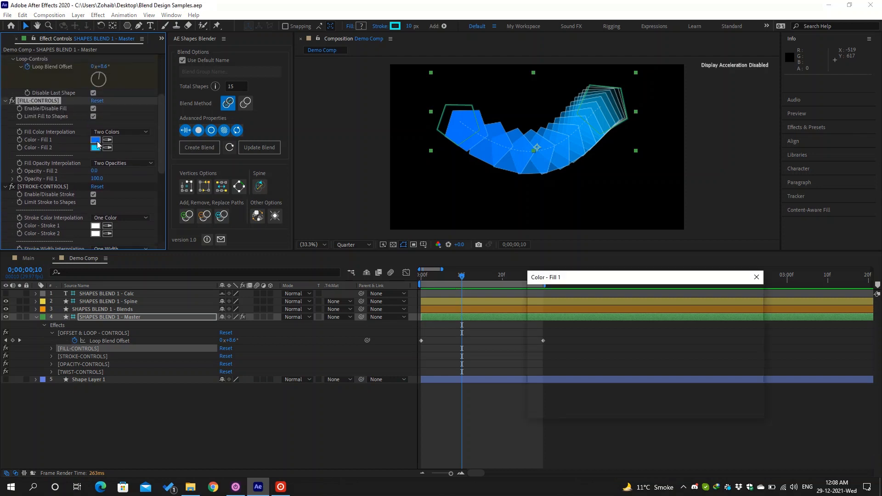
pyautogui.write('ffffff')
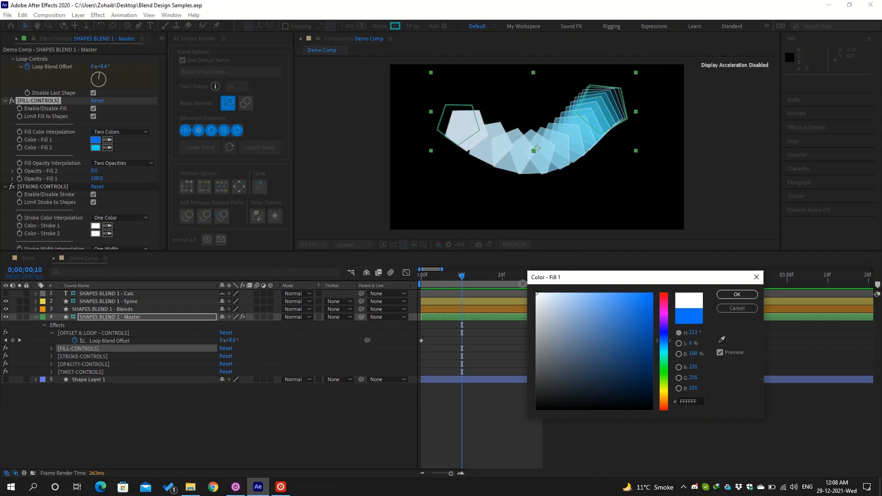
pyautogui.click(726, 295)
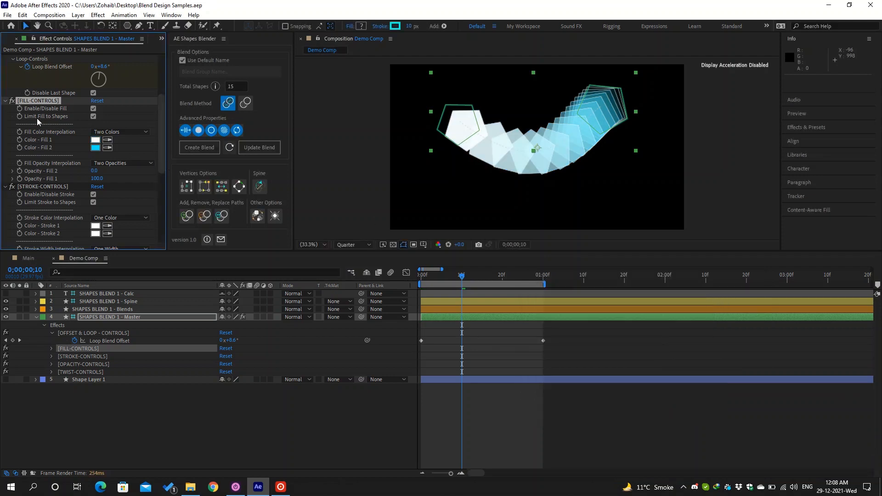
pyautogui.scroll(5, 94, 118)
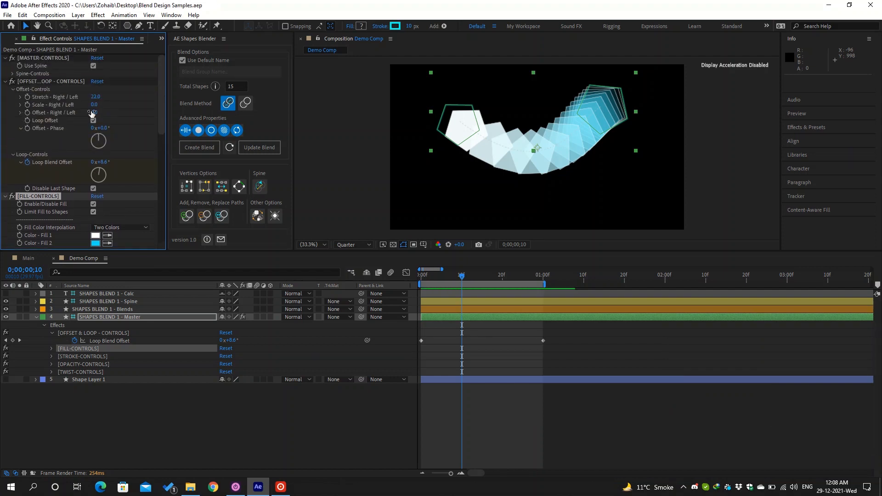
pyautogui.click(90, 95)
pyautogui.moveTo(90, 96); pyautogui.dragTo(114, 105)
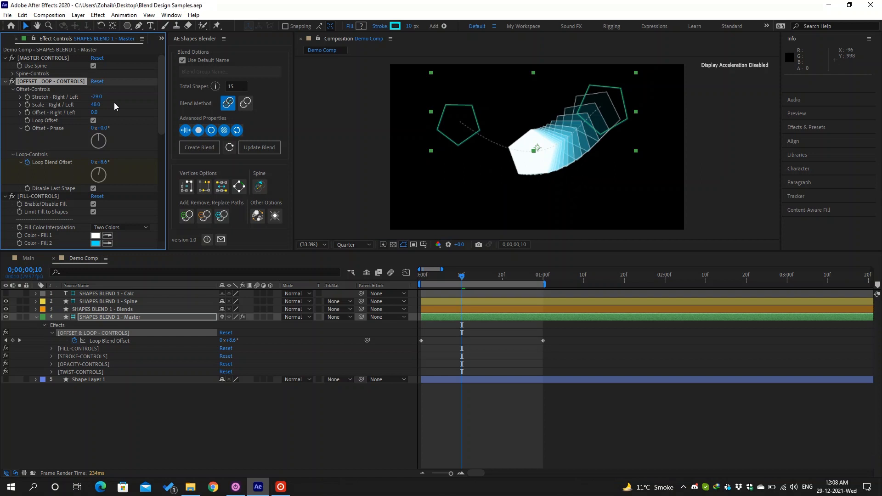
pyautogui.scroll(-4, 114, 103)
pyautogui.click(94, 130)
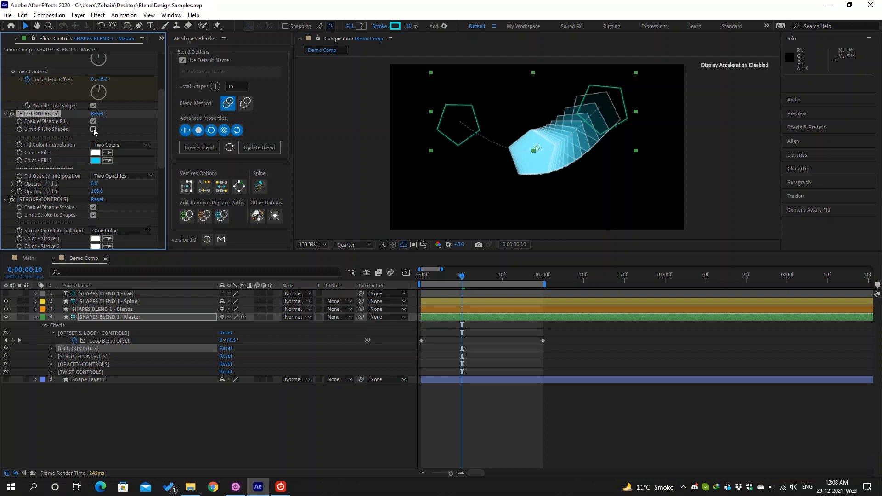
pyautogui.scroll(4, 111, 128)
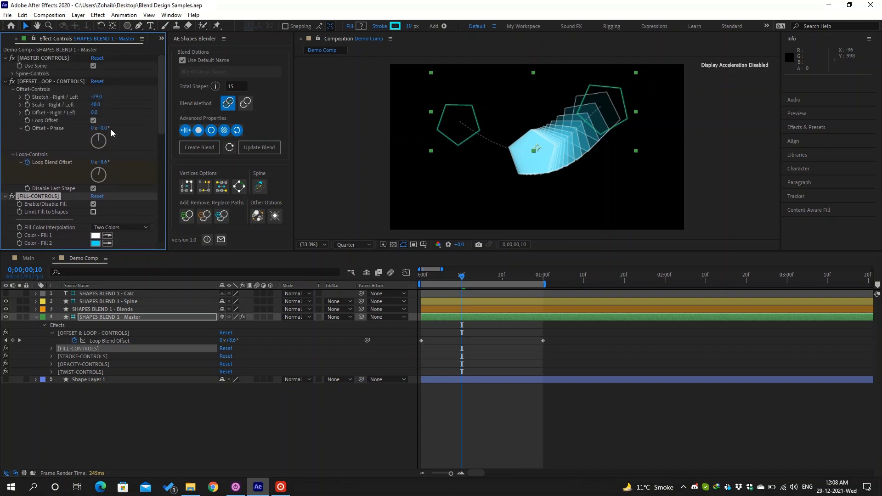
pyautogui.moveTo(98, 99); pyautogui.dragTo(76, 106)
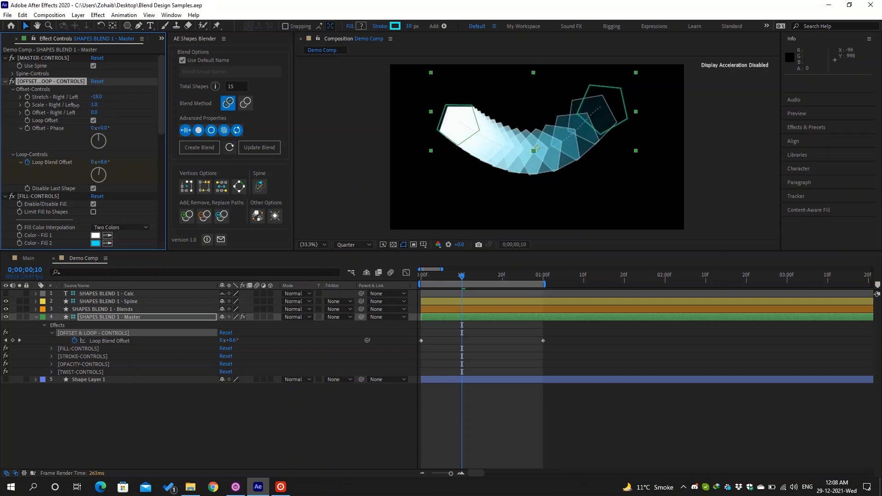
pyautogui.moveTo(76, 106)
pyautogui.mouseDown()
pyautogui.moveTo(91, 105)
pyautogui.moveTo(76, 106)
pyautogui.mouseUp()
pyautogui.moveTo(79, 105); pyautogui.dragTo(99, 104)
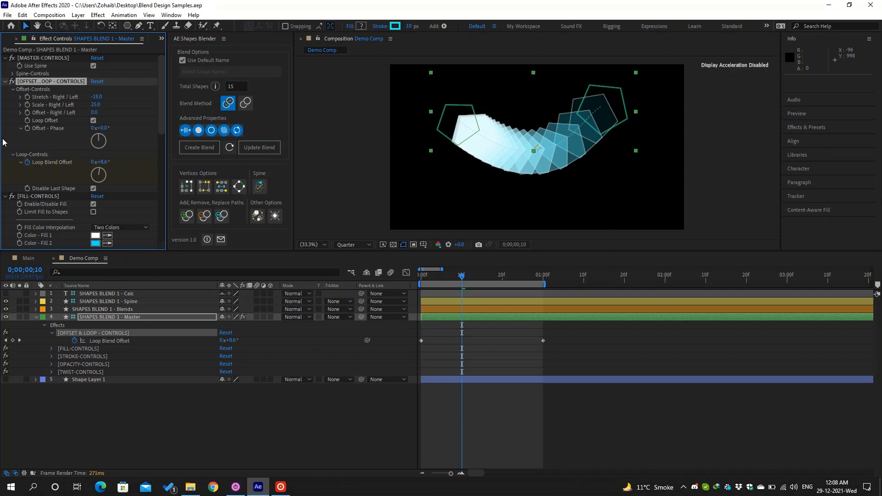
pyautogui.scroll(-10, 40, 137)
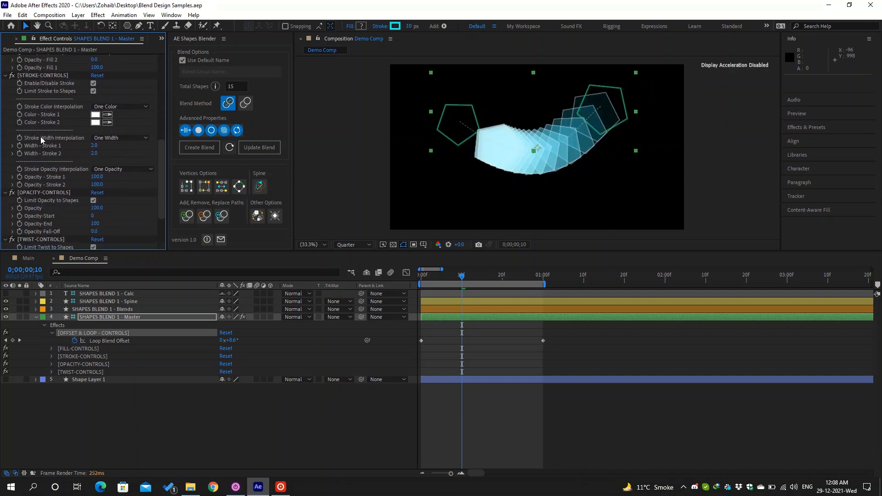
# - Untick Enable/Disable Stroke and set Stroke Color Interpolation to Two Colors
pyautogui.scroll(-3, 48, 195)
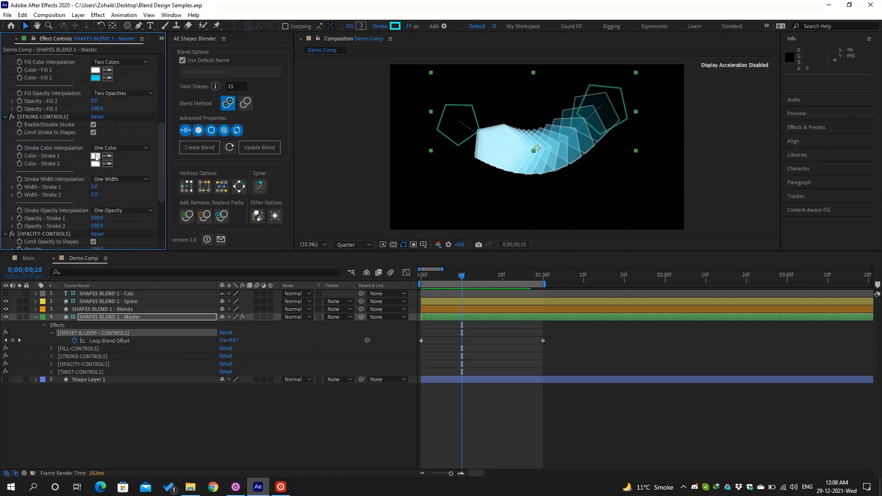
pyautogui.click(93, 125)
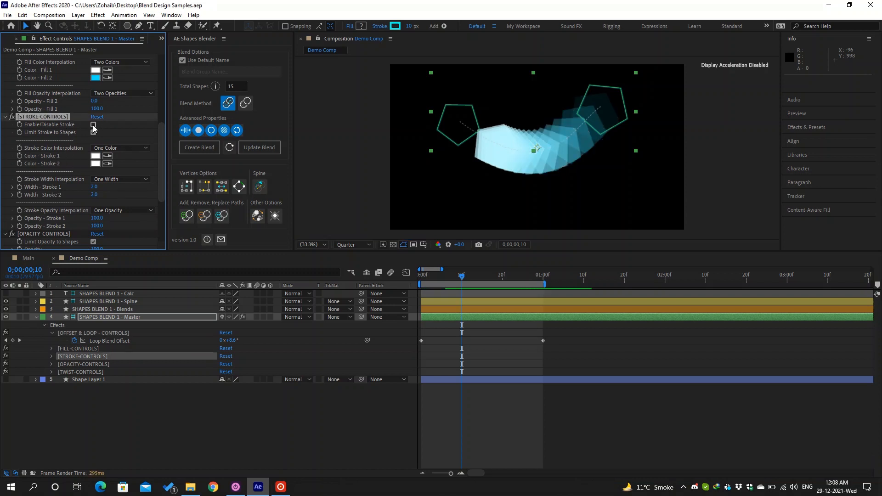
pyautogui.click(104, 148)
pyautogui.click(105, 169)
pyautogui.scroll(-1, 98, 164)
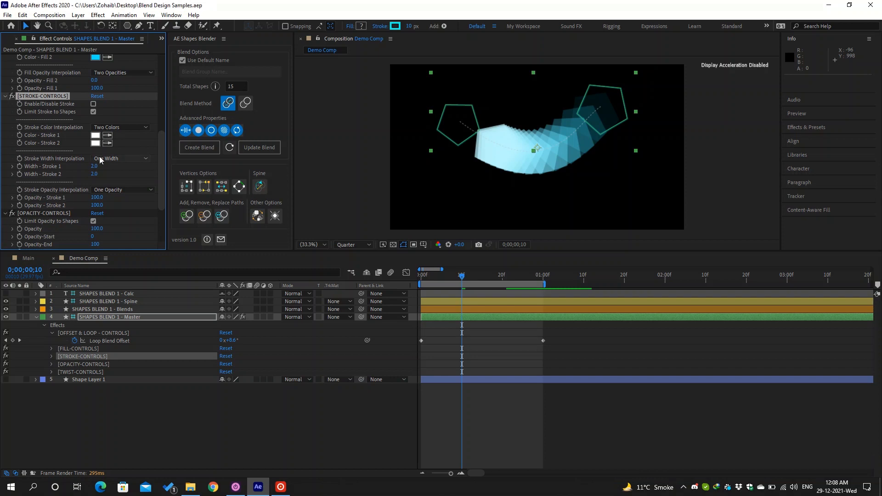
pyautogui.scroll(-1, 108, 171)
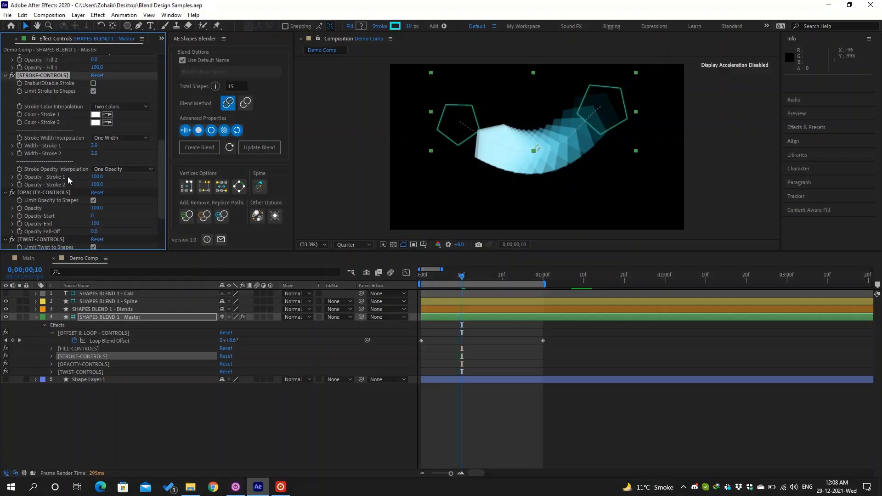
pyautogui.scroll(-2, 68, 176)
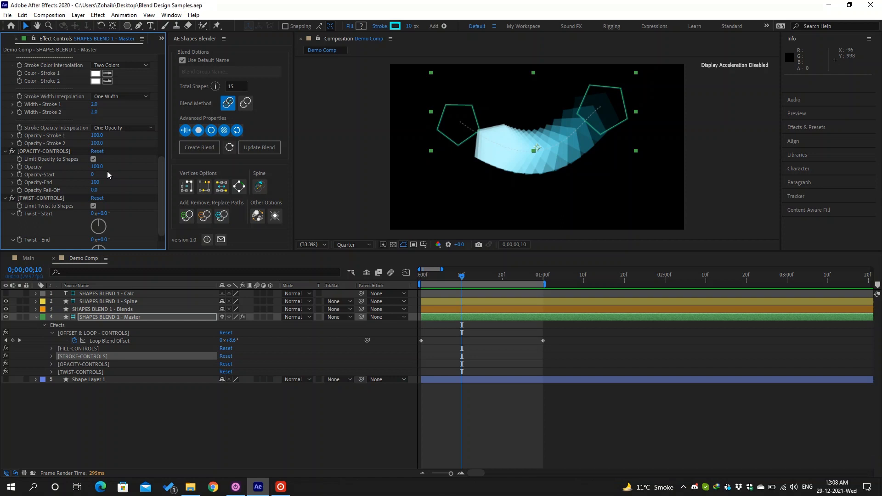
# - Reset the OFFSET & LOOP - CONTROLS effect to its default values
pyautogui.scroll(8, 107, 174)
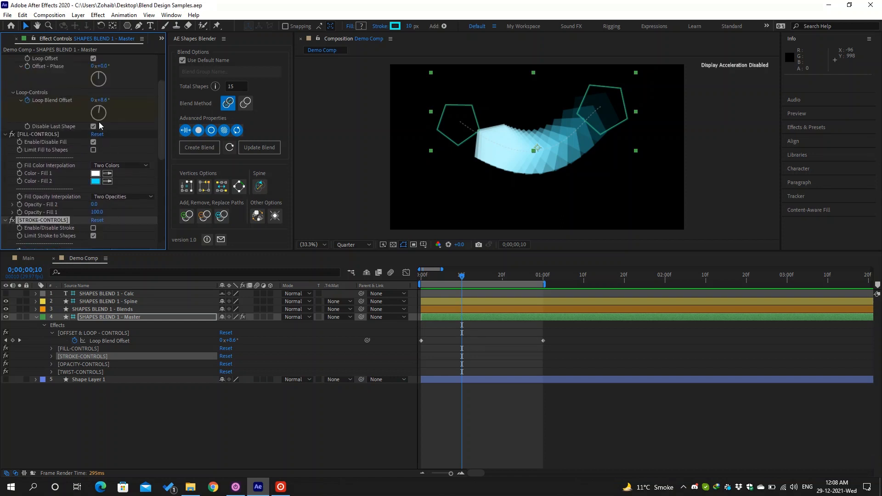
pyautogui.scroll(3, 100, 127)
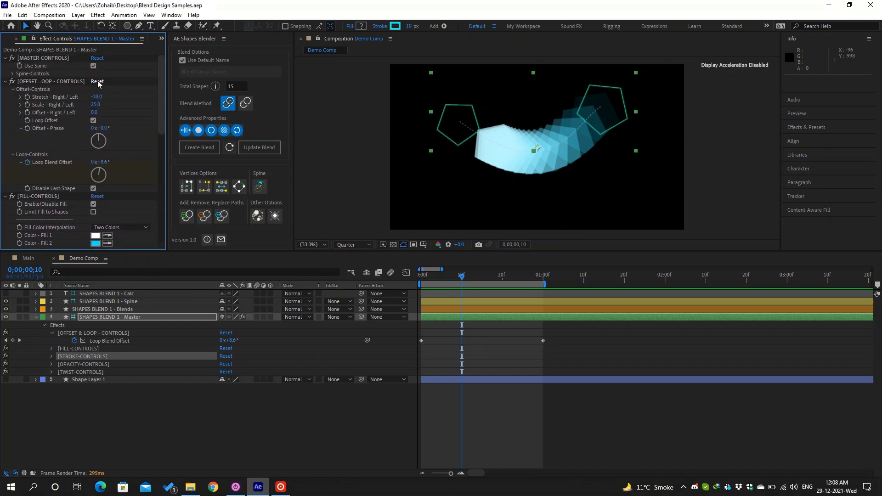
pyautogui.click(98, 81)
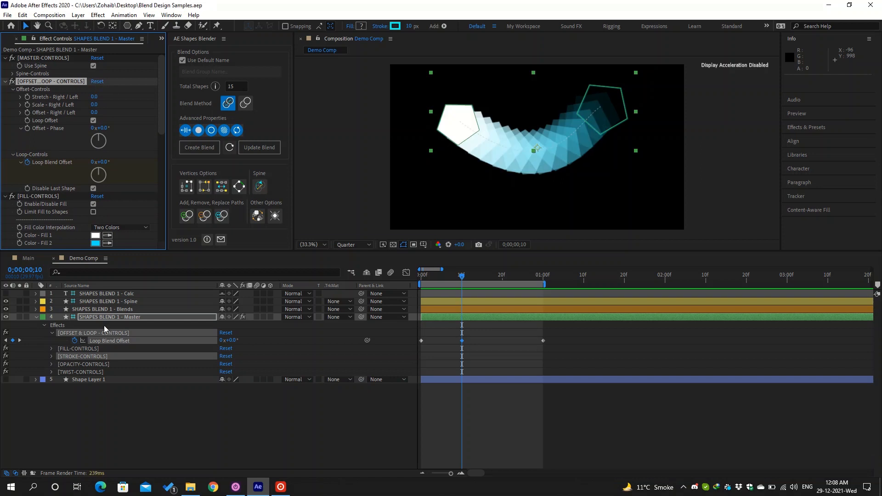
# - Remove the Loop Blend Offset keyframes so it stays at 0x+0.0°
pyautogui.click(75, 341)
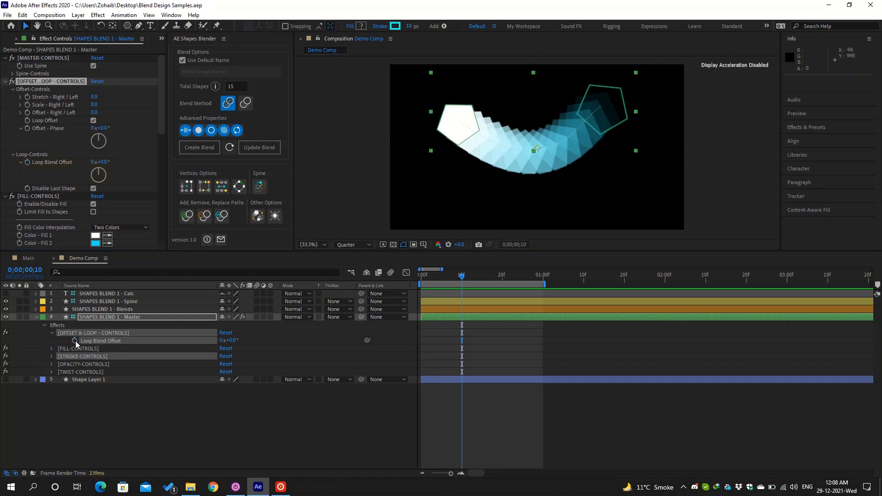
pyautogui.click(292, 364)
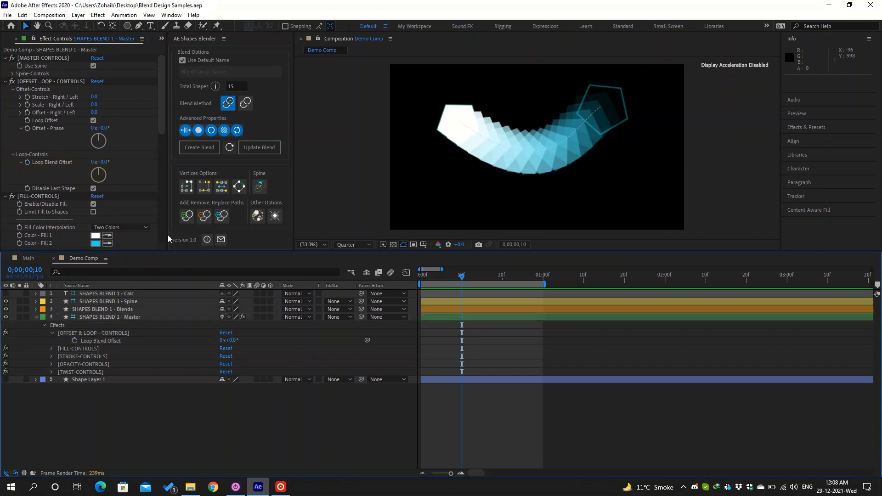
pyautogui.scroll(-5, 132, 158)
pyautogui.scroll(-2, 132, 158)
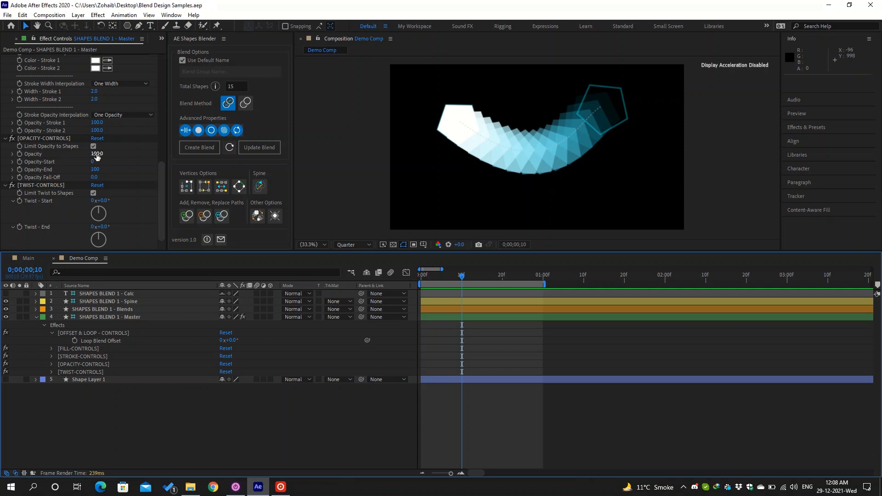
# - Keep the blend's overall Opacity at 100
pyautogui.moveTo(97, 156); pyautogui.dragTo(87, 157)
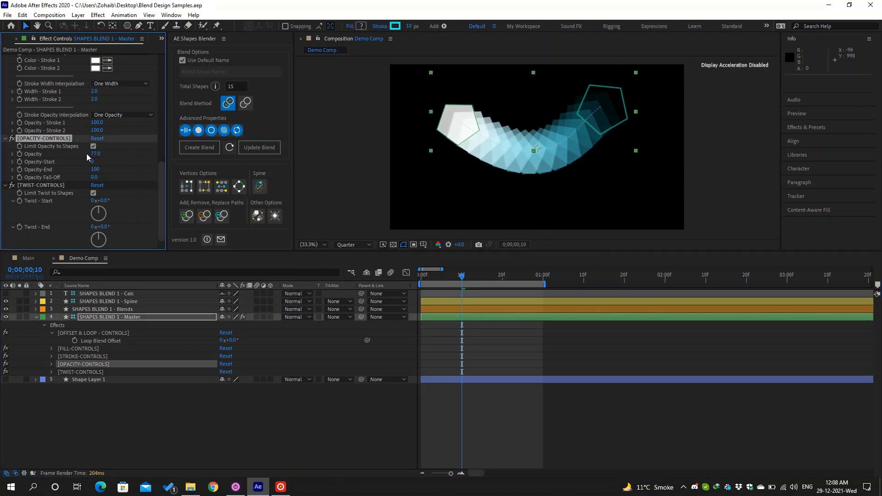
pyautogui.click(96, 155)
pyautogui.write('100')
pyautogui.press('Return')
# - Set Opacity-Start to 19, Opacity-End to about 81 and Opacity Fall-Off to 17
pyautogui.moveTo(95, 161); pyautogui.dragTo(68, 158)
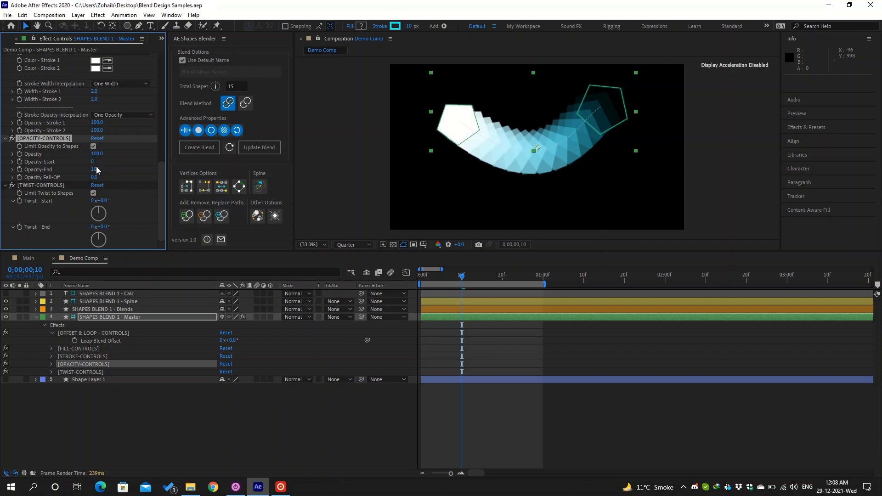
pyautogui.moveTo(96, 169); pyautogui.dragTo(132, 170)
pyautogui.moveTo(98, 177); pyautogui.dragTo(104, 177)
pyautogui.moveTo(97, 169)
pyautogui.mouseDown()
pyautogui.moveTo(88, 170)
pyautogui.moveTo(99, 160)
pyautogui.mouseUp()
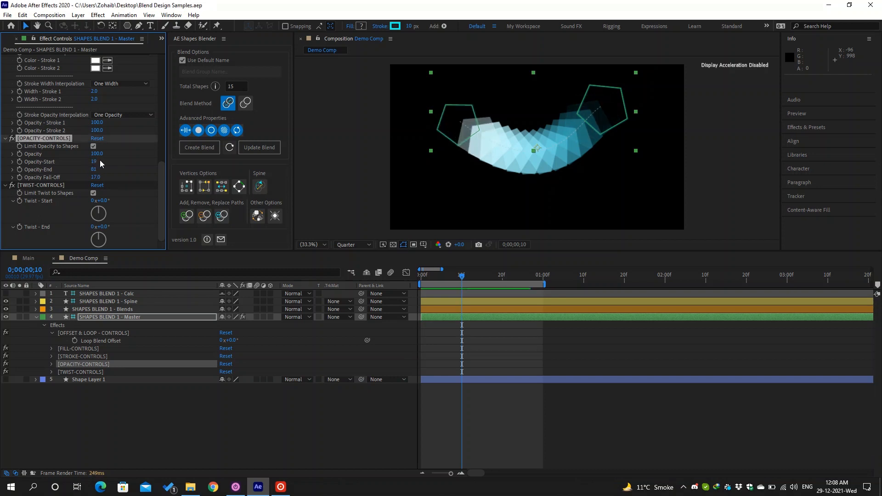
pyautogui.scroll(10, 101, 165)
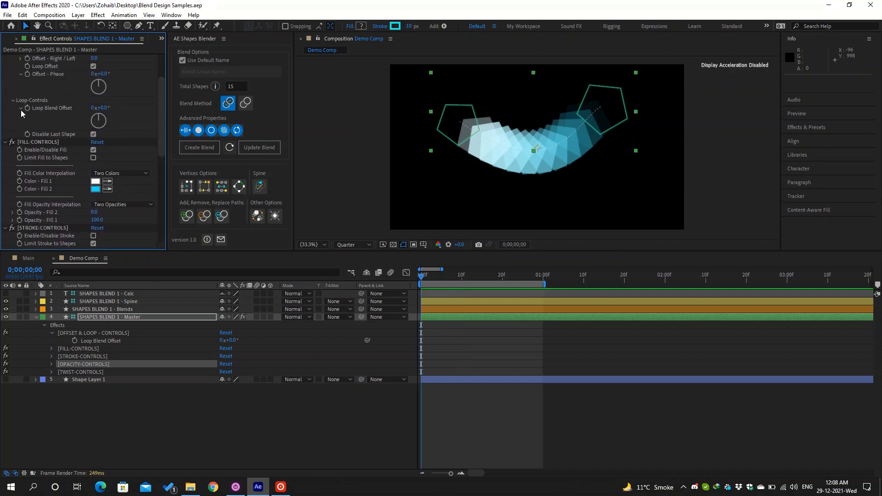
# - Keyframe Loop Blend Offset from 0° at frame 0 to 360/14 (25.7°) at frame 20
pyautogui.press('Home')
pyautogui.click(27, 109)
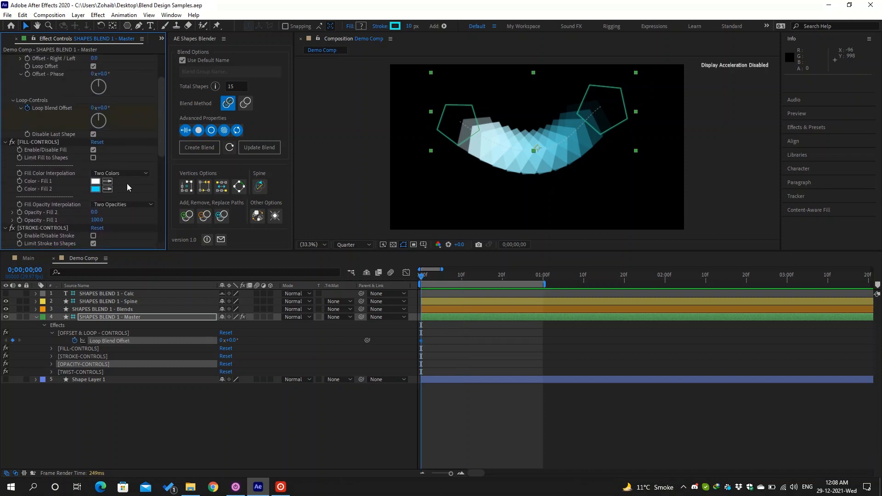
pyautogui.hotkey('shift', 'pagedown')
pyautogui.hotkey('shift', 'pagedown')
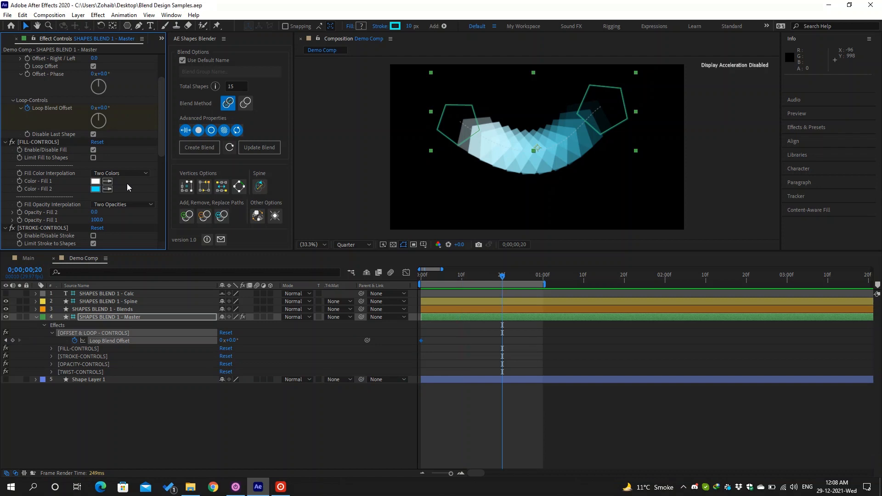
pyautogui.click(232, 340)
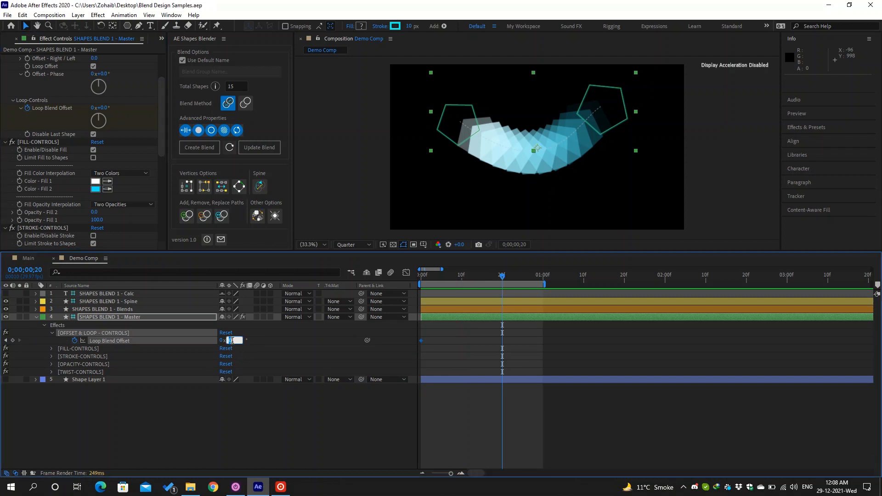
pyautogui.write('360/14')
pyautogui.press('Return')
# - End the work area at frame 20 and preview the looping blend
pyautogui.press('n')
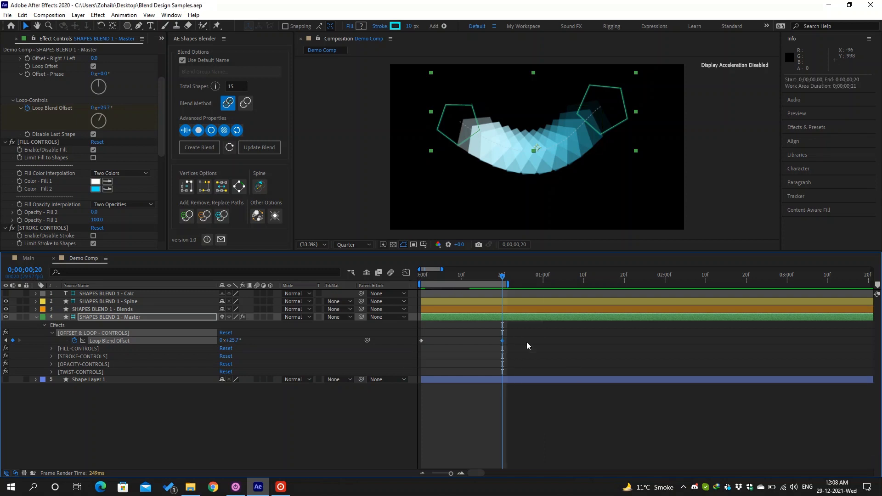
pyautogui.press('space')
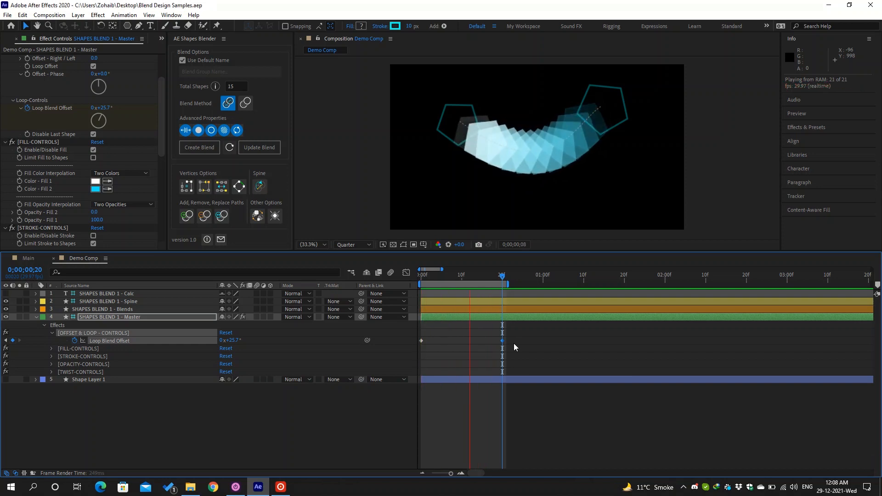
pyautogui.press('space')
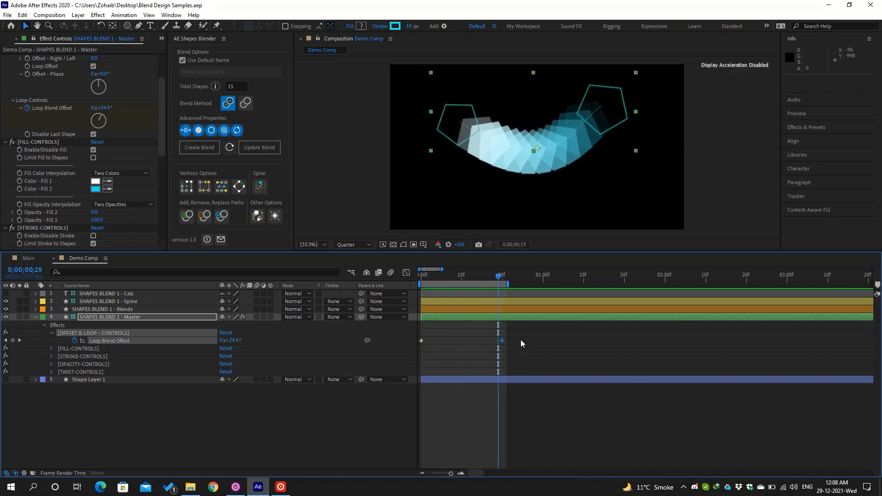
pyautogui.scroll(-8, 138, 151)
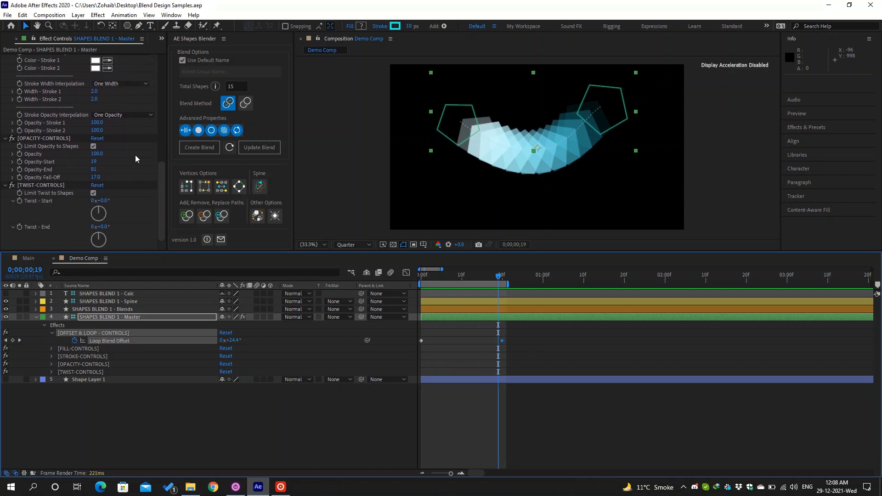
# - Change the fade to Opacity-Start 27, Opacity-End 75 and Fall-Off 34, then preview it
pyautogui.moveTo(93, 161); pyautogui.dragTo(105, 176)
pyautogui.click(535, 345)
pyautogui.press('space')
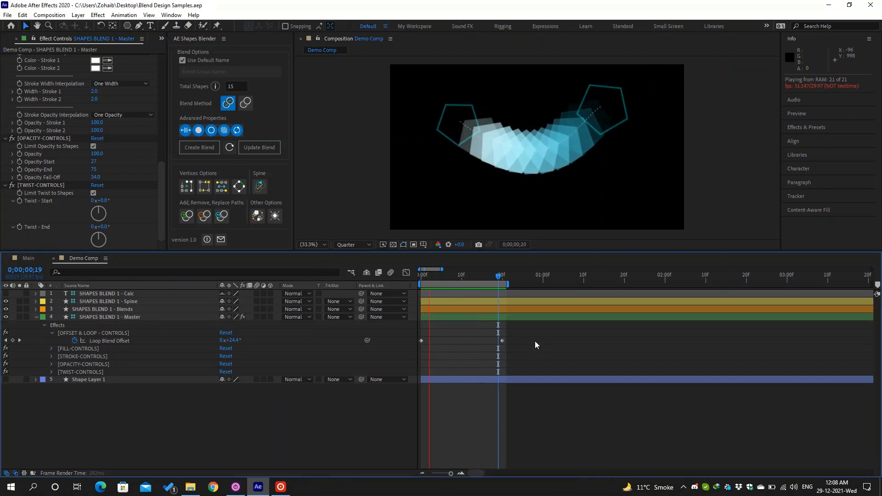
pyautogui.press('space')
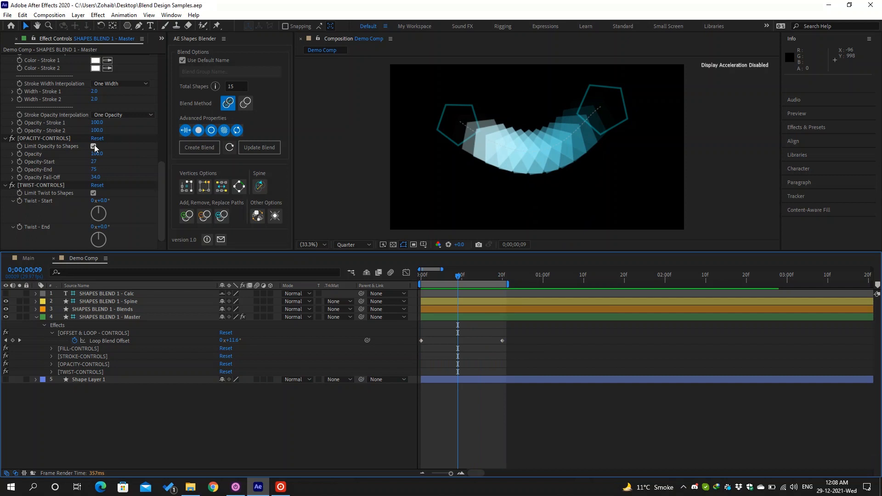
# - Turn off Limit Opacity to Shapes
pyautogui.click(93, 147)
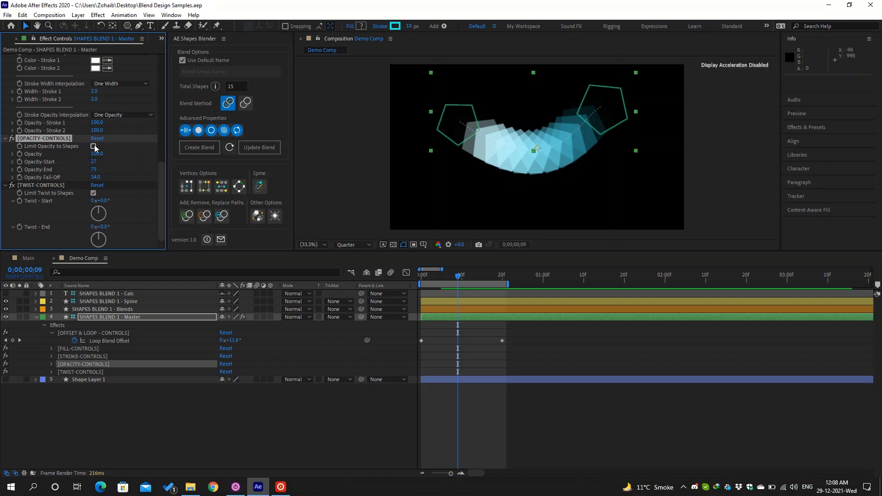
pyautogui.scroll(5, 142, 170)
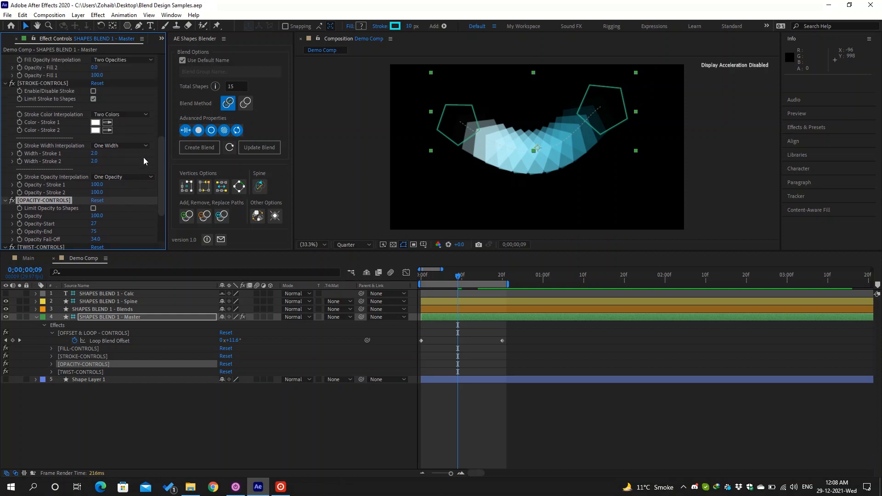
pyautogui.scroll(5, 111, 162)
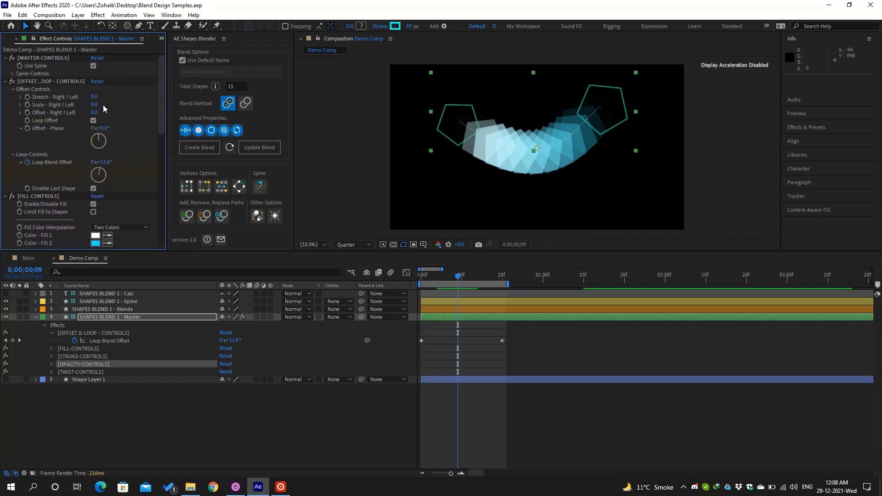
# - Try scrubbing the Offset & Loop scale, then reset OFFSET & LOOP - CONTROLS to its defaults
pyautogui.moveTo(93, 105); pyautogui.dragTo(72, 106)
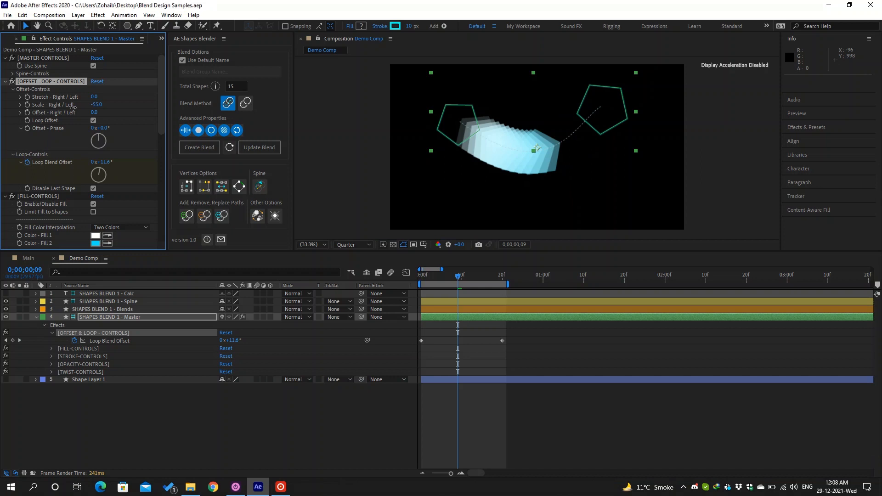
pyautogui.moveTo(72, 106); pyautogui.dragTo(101, 108)
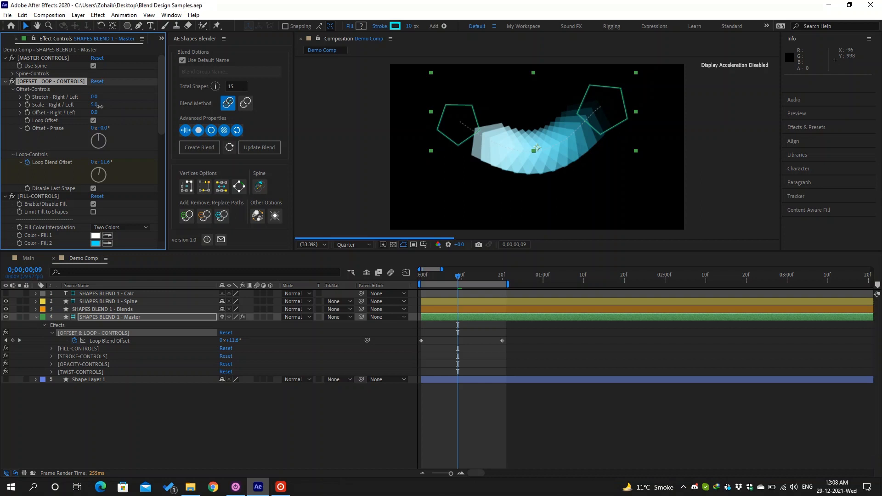
pyautogui.click(97, 81)
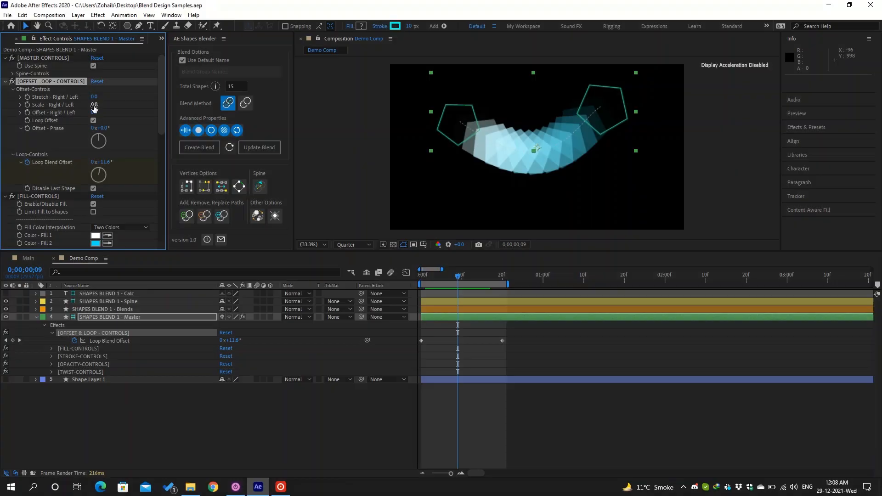
pyautogui.scroll(-10, 93, 133)
pyautogui.scroll(-2, 94, 133)
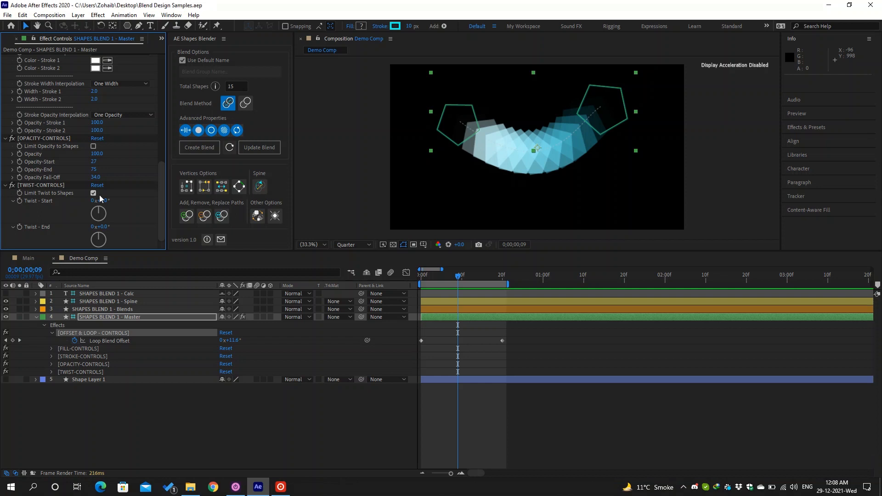
# - Set Twist - Start to 155° and Twist - End to -99°, then update the blend with 35 shapes
pyautogui.moveTo(100, 199); pyautogui.dragTo(173, 199)
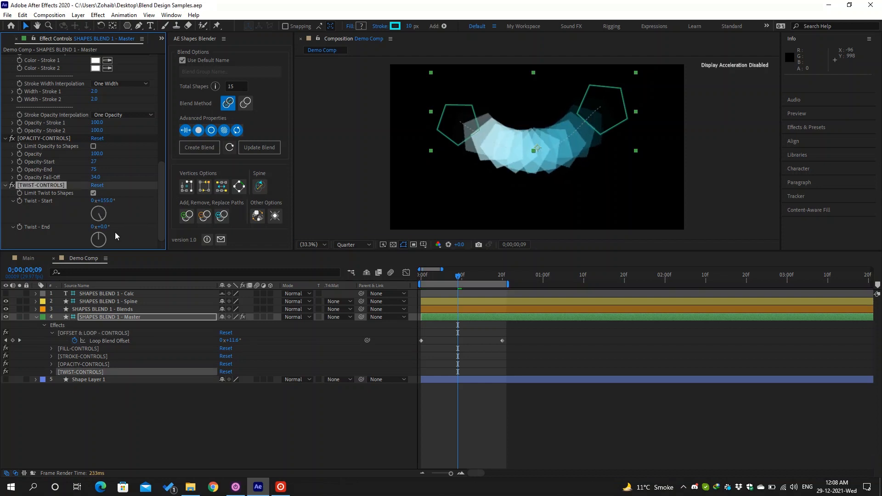
pyautogui.moveTo(106, 226); pyautogui.dragTo(60, 223)
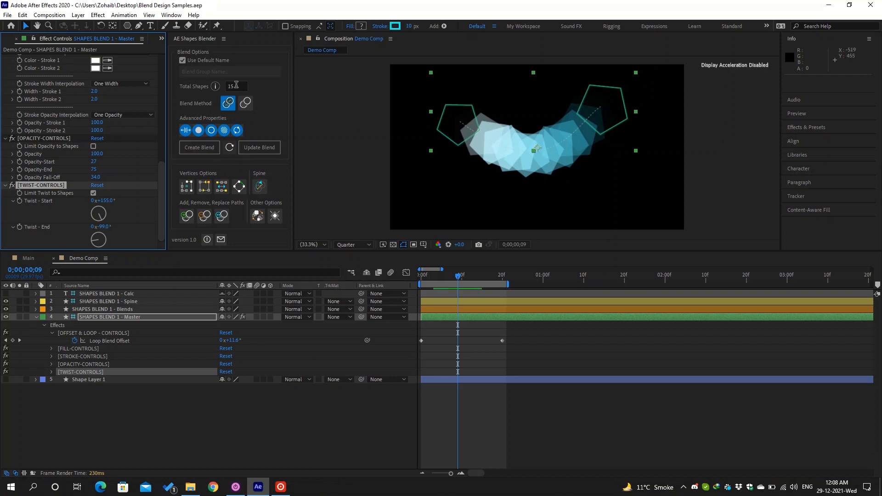
pyautogui.click(234, 87)
pyautogui.write('35')
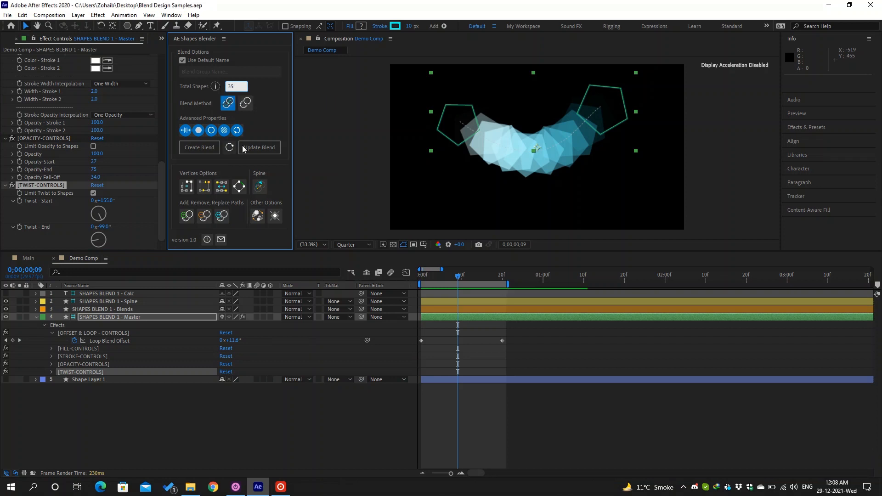
pyautogui.click(252, 153)
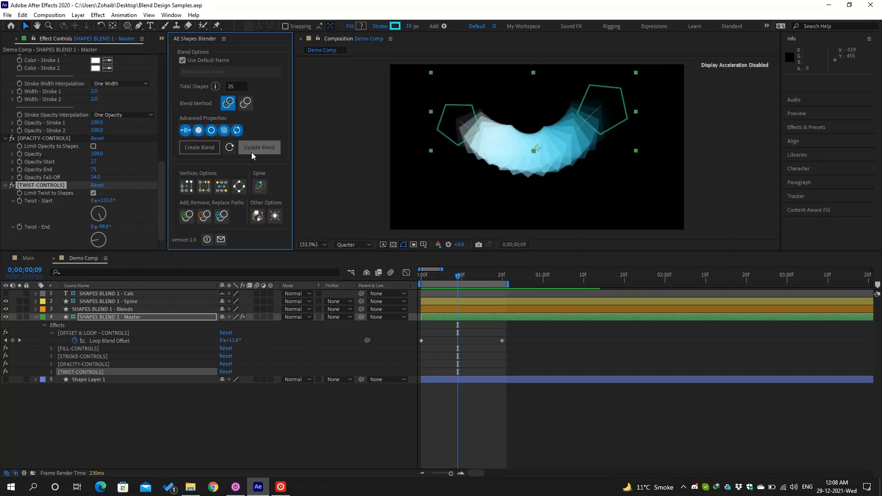
pyautogui.scroll(3, 78, 147)
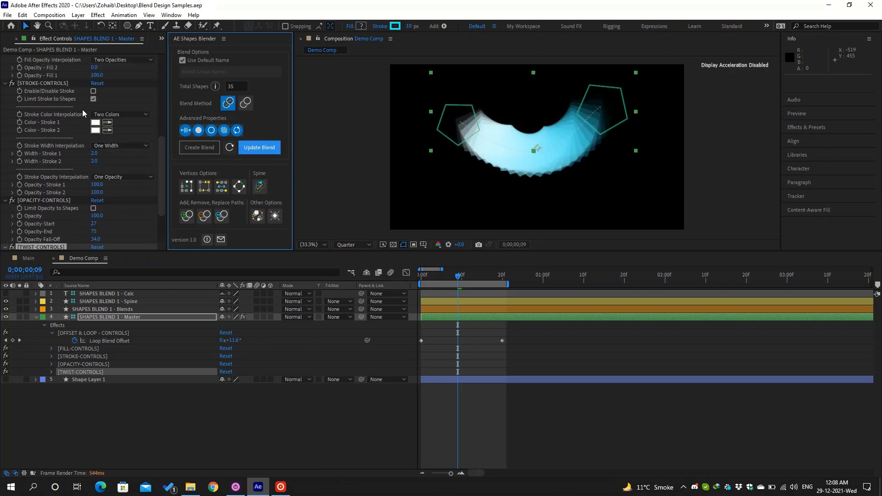
# - Use One Color stroke interpolation with a grey Color - Stroke 1, and enable the stroke
pyautogui.click(108, 117)
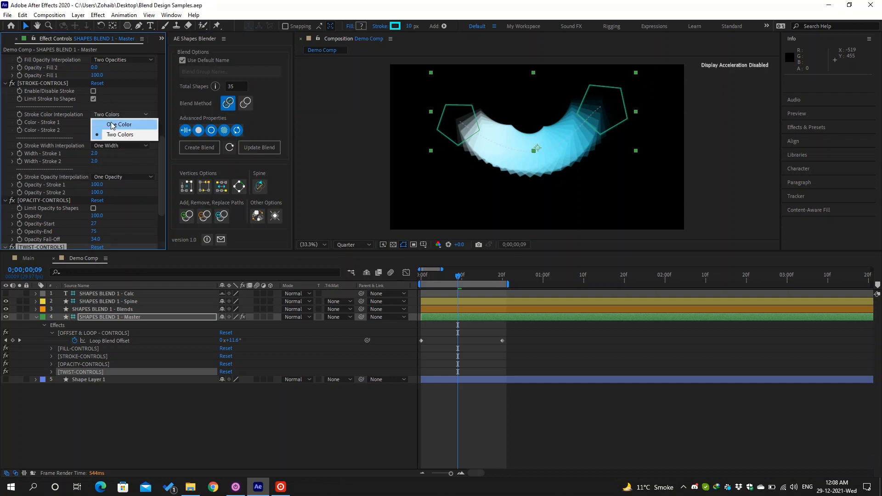
pyautogui.click(112, 125)
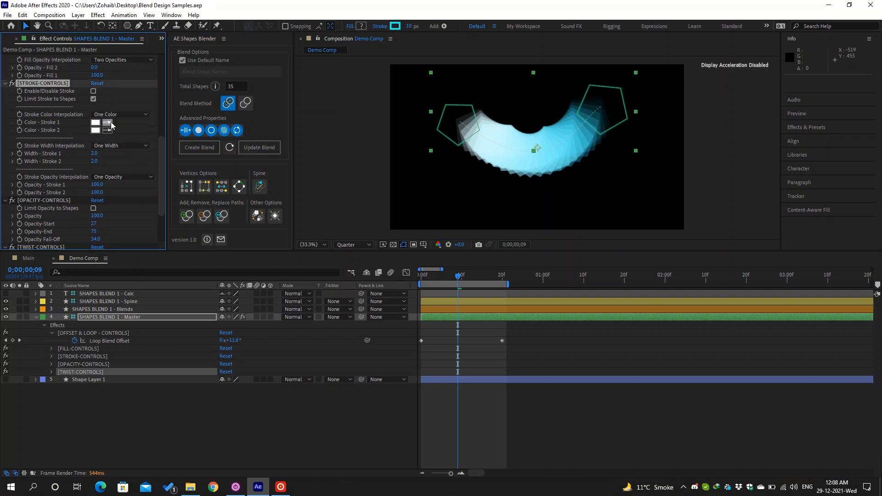
pyautogui.click(95, 122)
pyautogui.moveTo(592, 334); pyautogui.dragTo(528, 365)
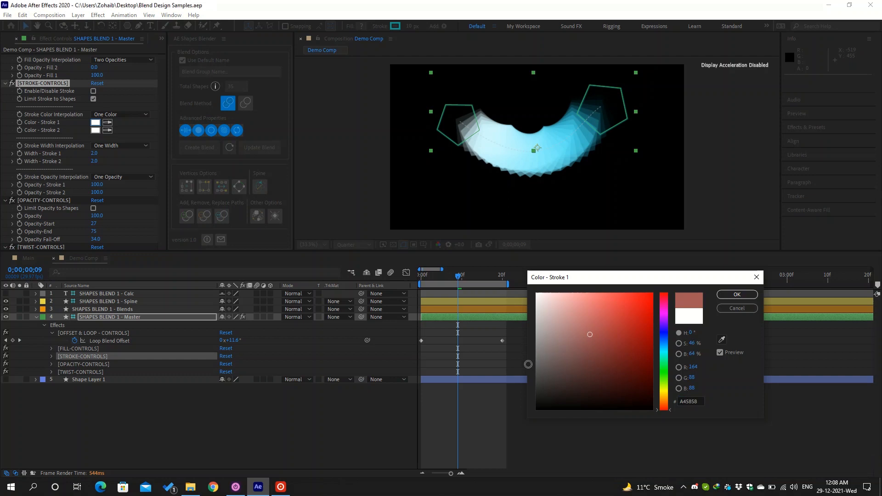
pyautogui.click(727, 296)
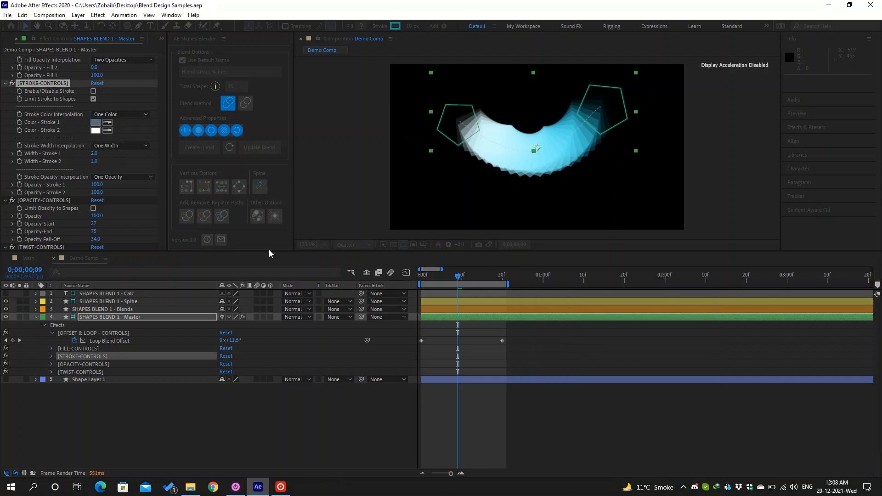
pyautogui.click(94, 91)
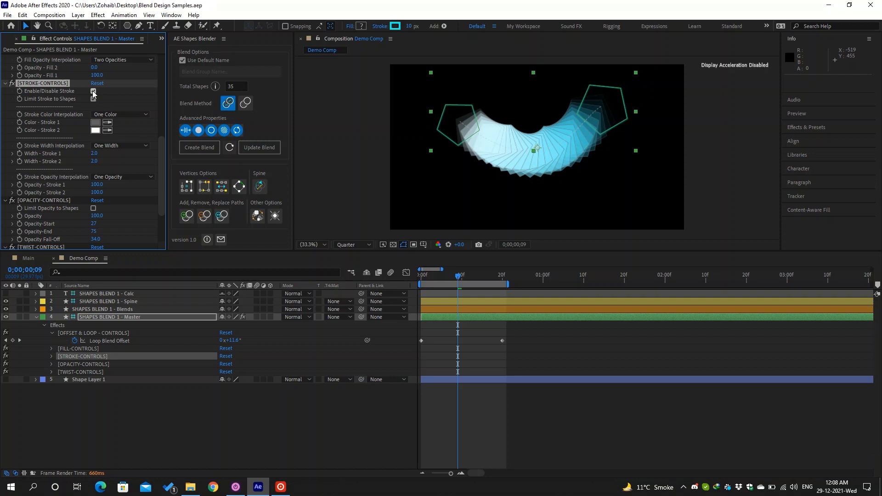
# - Raise Twist - Start to 234°
pyautogui.scroll(-3, 93, 91)
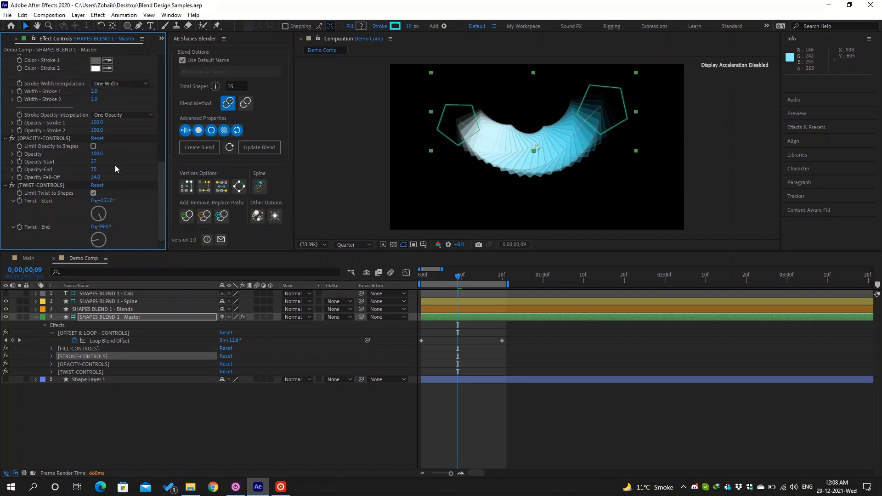
pyautogui.click(113, 201)
pyautogui.moveTo(112, 202); pyautogui.dragTo(137, 200)
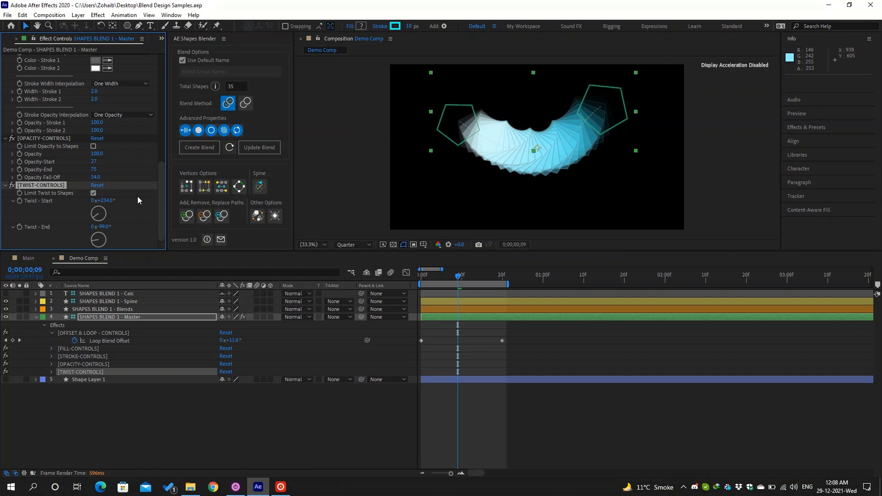
pyautogui.scroll(10, 137, 196)
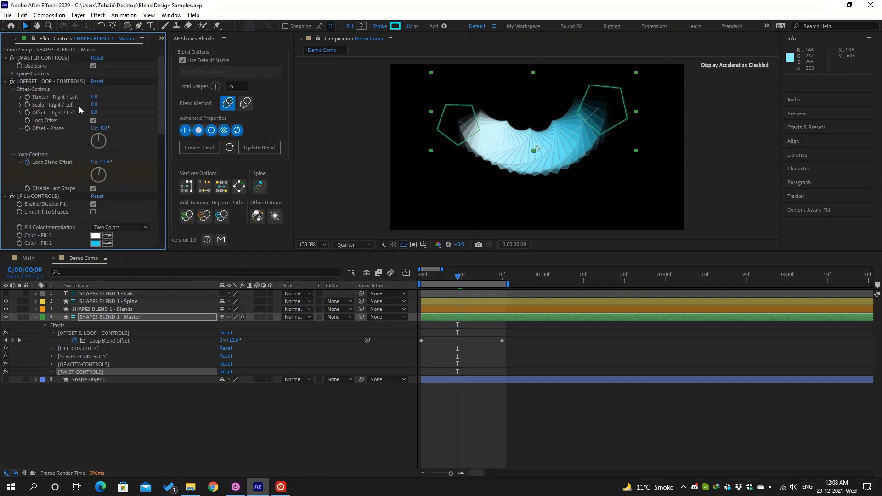
# - Untick Limit Twist to Shapes and set Scale - Right / Left to -29
pyautogui.moveTo(95, 105); pyautogui.dragTo(66, 104)
pyautogui.scroll(-3, 81, 114)
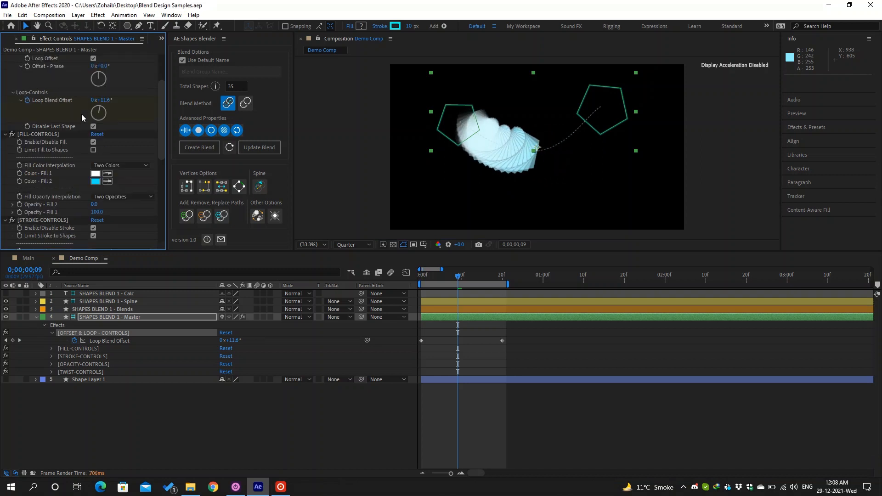
pyautogui.scroll(-10, 81, 114)
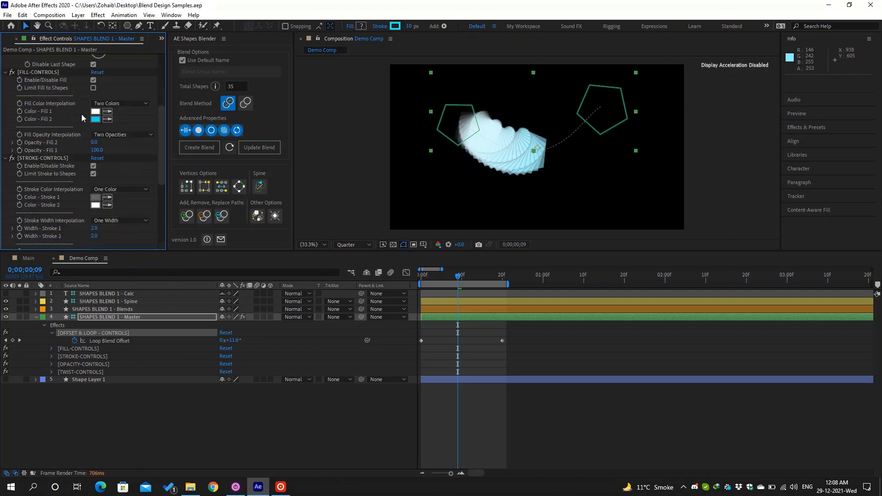
pyautogui.click(93, 192)
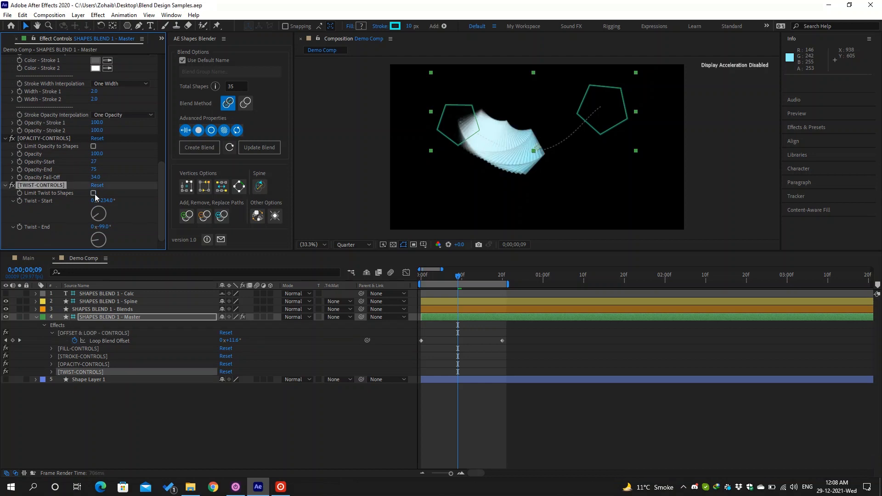
pyautogui.scroll(10, 81, 181)
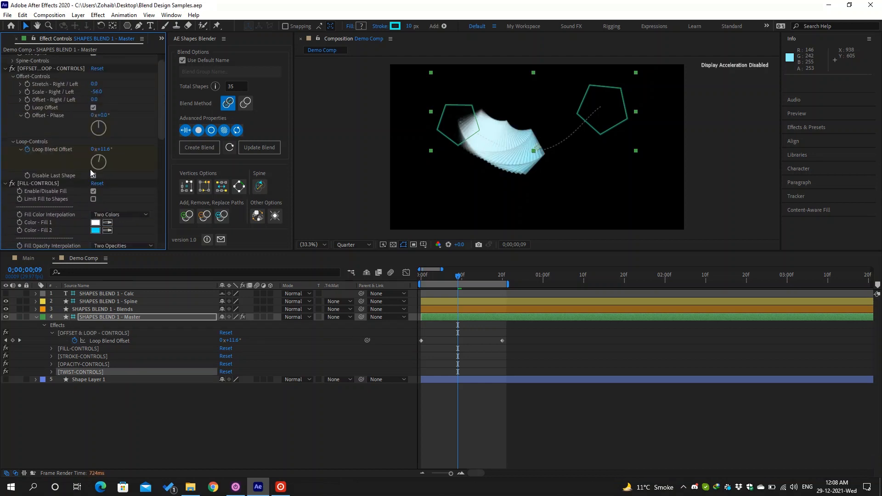
pyautogui.moveTo(100, 91)
pyautogui.mouseDown()
pyautogui.moveTo(135, 87)
pyautogui.moveTo(106, 91)
pyautogui.mouseUp()
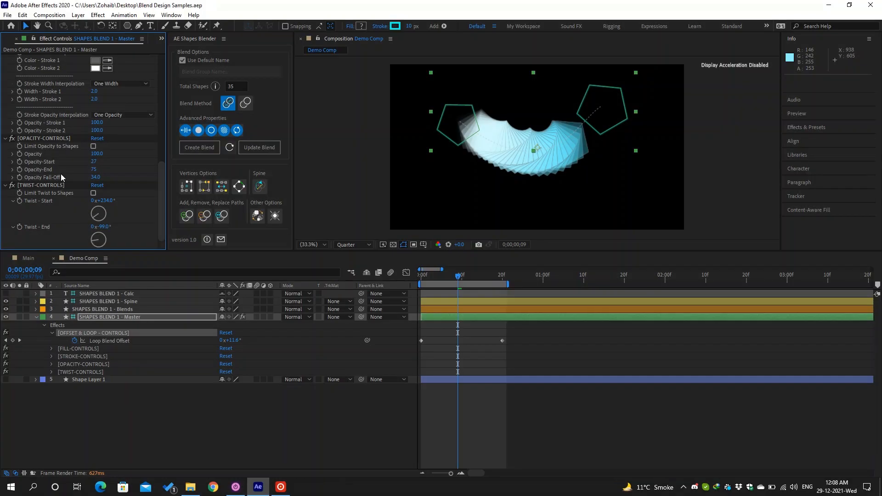
pyautogui.scroll(3, 60, 173)
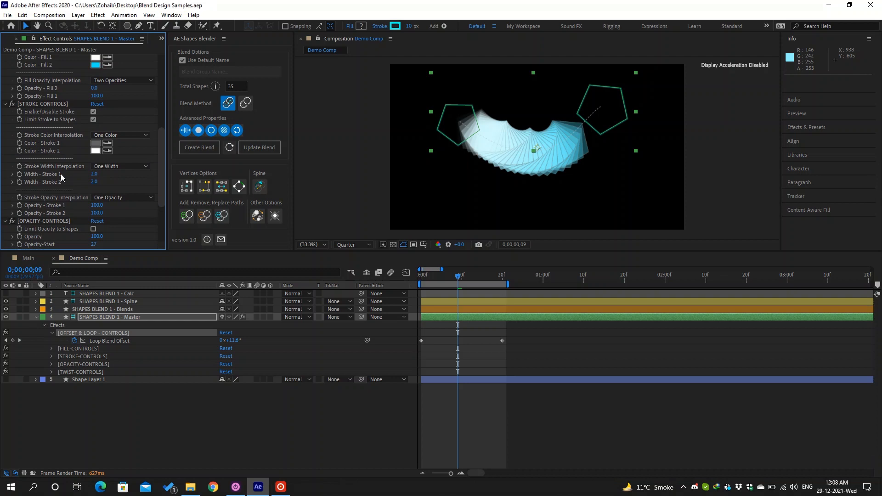
pyautogui.scroll(6, 65, 169)
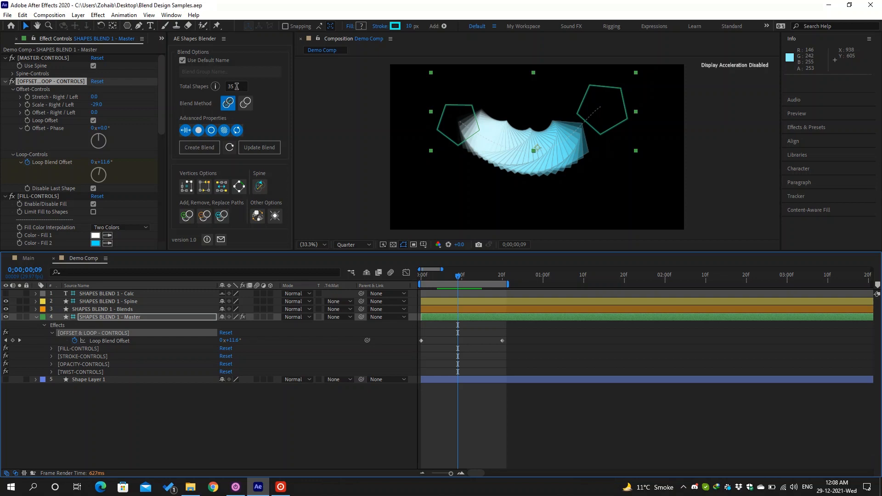
# - Load the existing blend's settings into the AE Shapes Blender panel, keeping the original blend method
pyautogui.click(228, 148)
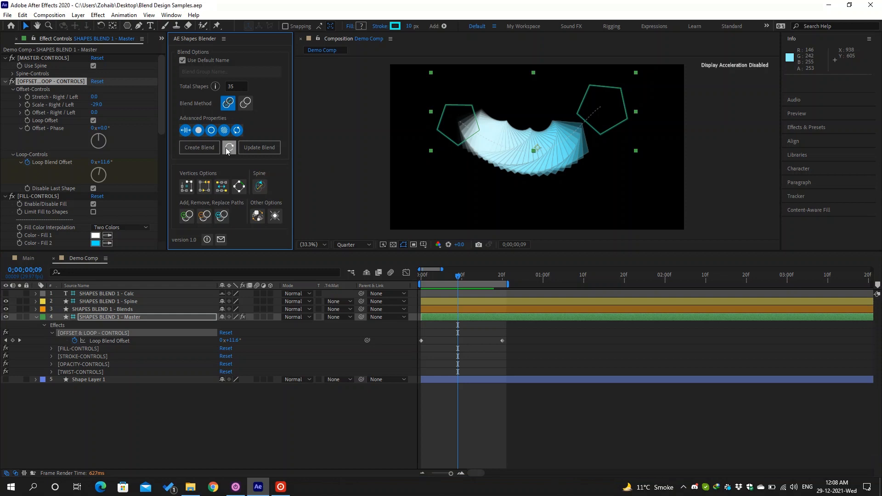
pyautogui.click(228, 149)
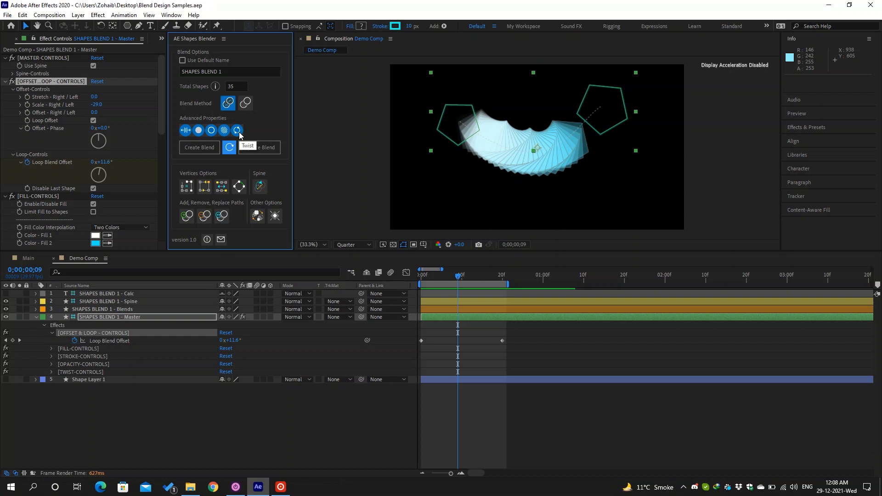
pyautogui.click(245, 105)
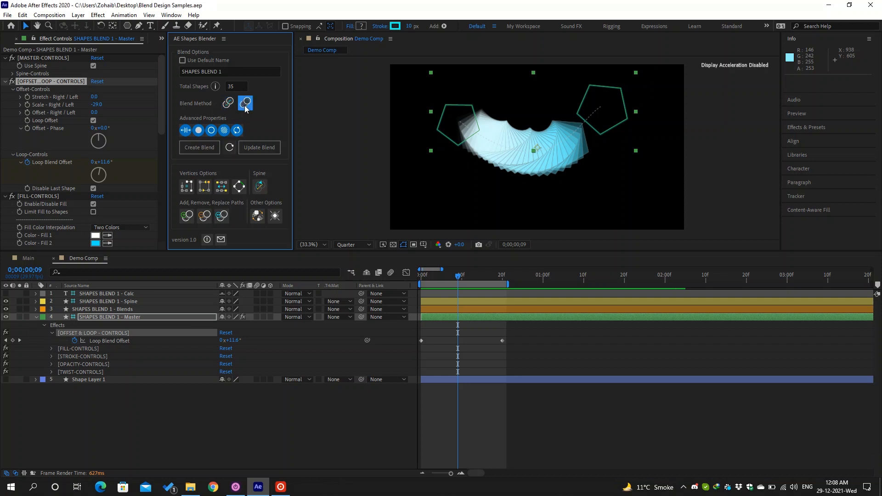
pyautogui.click(228, 104)
# - Switch off one advanced property, update the blend, and select the SHAPES BLEND 1 - Calc layer
pyautogui.click(225, 131)
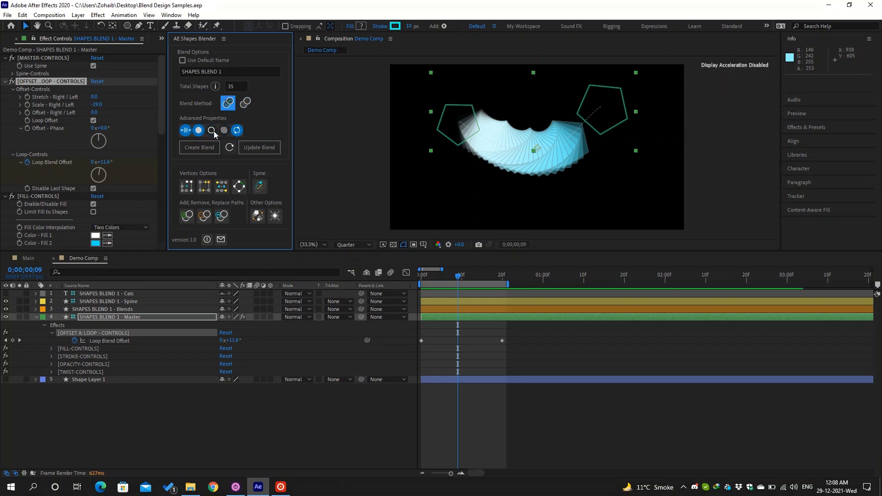
pyautogui.click(276, 150)
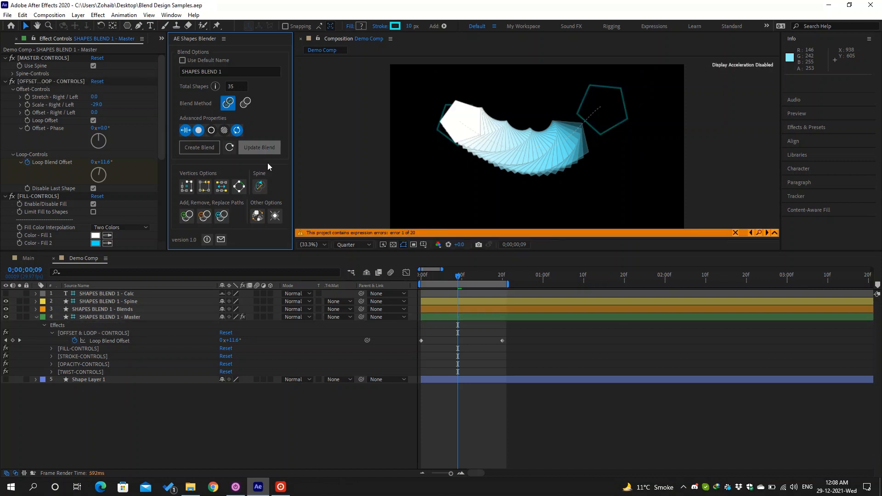
pyautogui.scroll(-5, 98, 182)
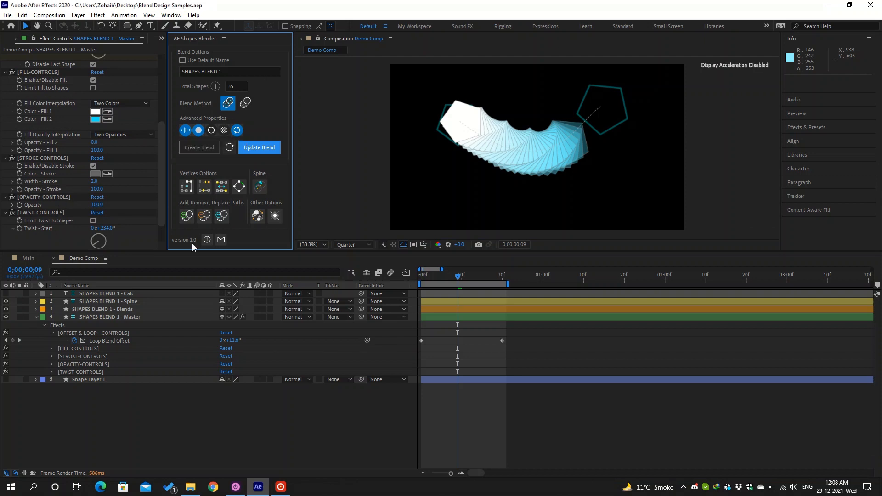
pyautogui.click(149, 296)
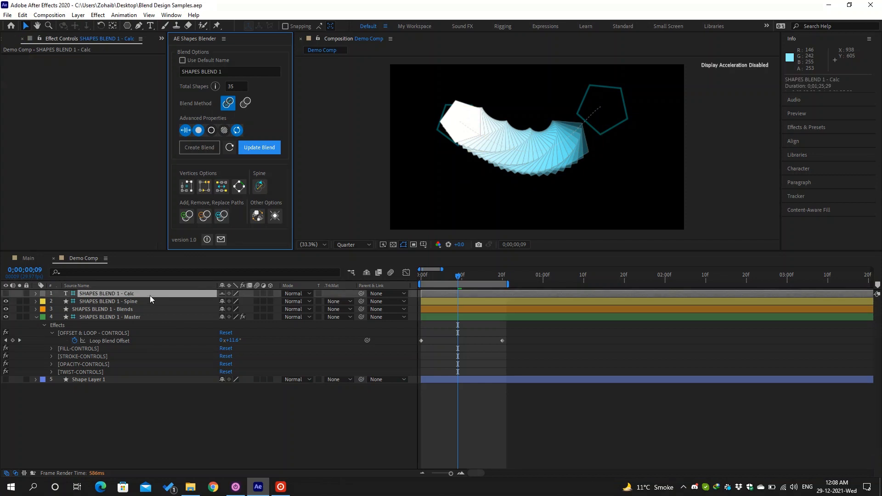
# - Collapse the Master layer and hide the Spine, Blends and Master layers for an empty frame
pyautogui.click(144, 303)
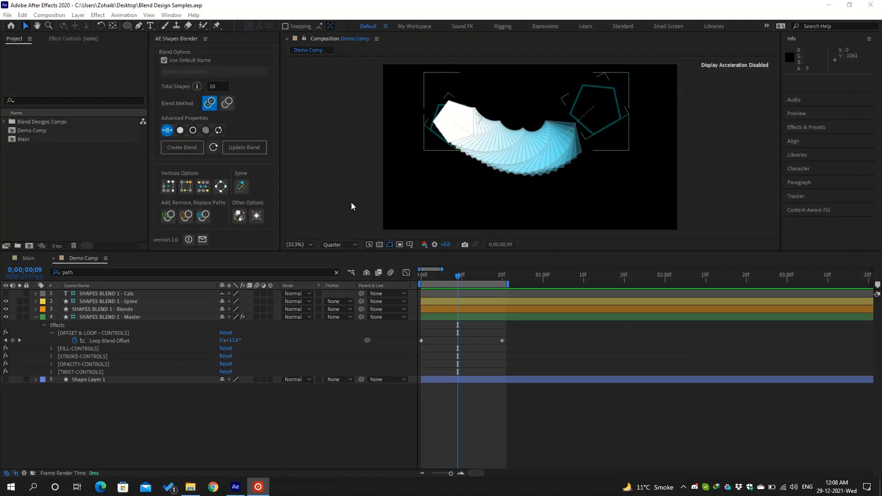
pyautogui.click(169, 189)
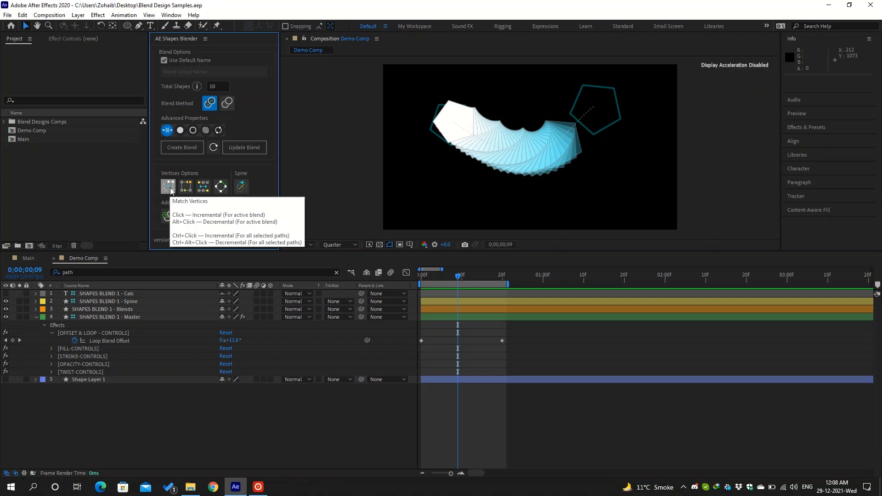
pyautogui.click(36, 318)
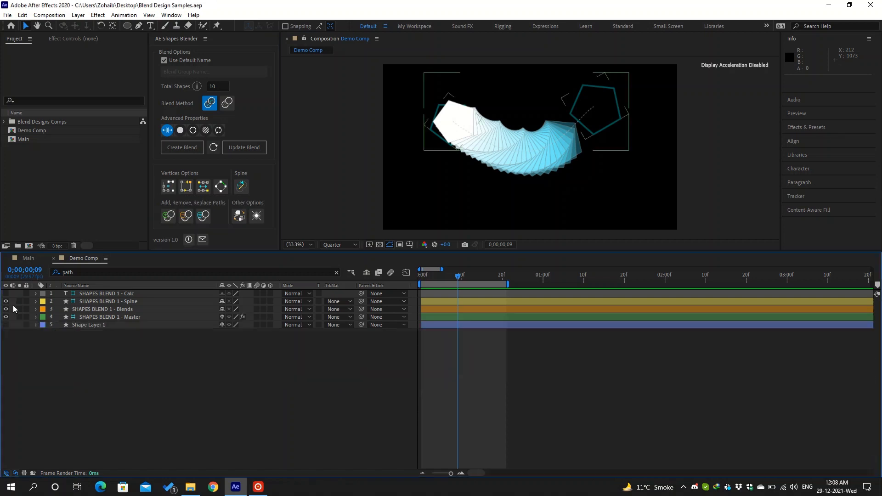
pyautogui.click(5, 300)
pyautogui.click(5, 309)
pyautogui.click(6, 316)
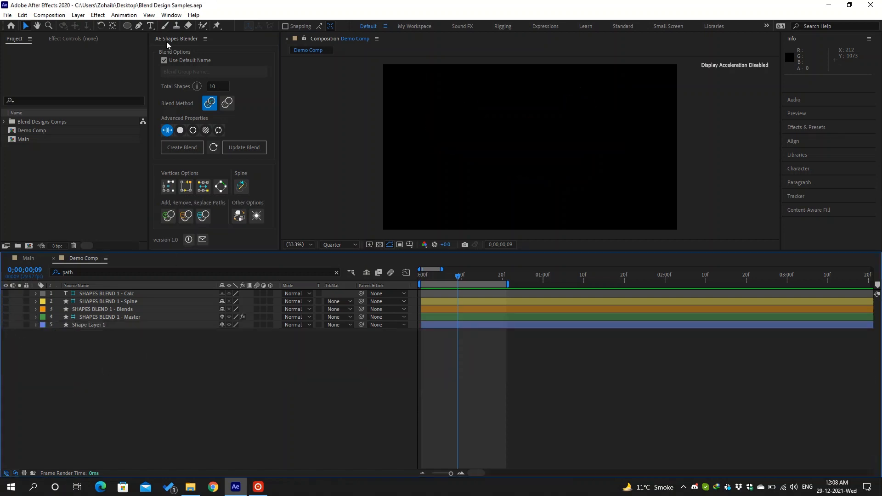
pyautogui.click(127, 26)
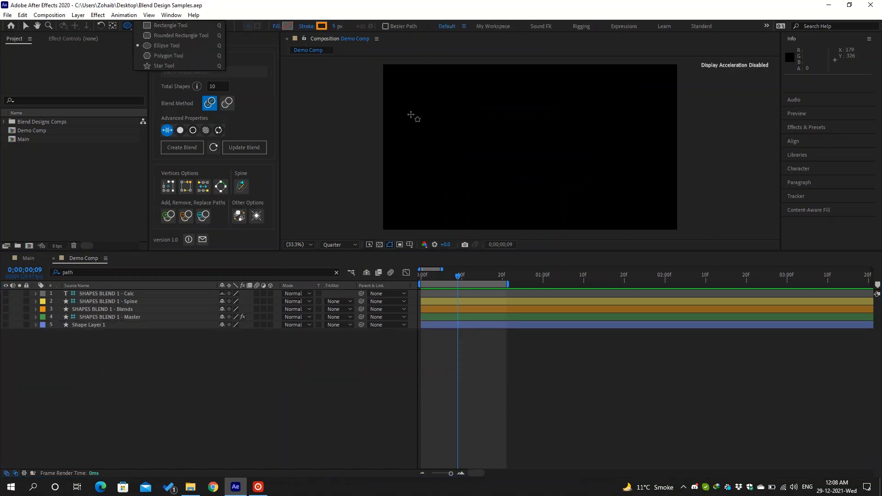
# - Draw a small circle on the left and a larger circle on the right of the composition
pyautogui.moveTo(430, 120); pyautogui.dragTo(482, 171)
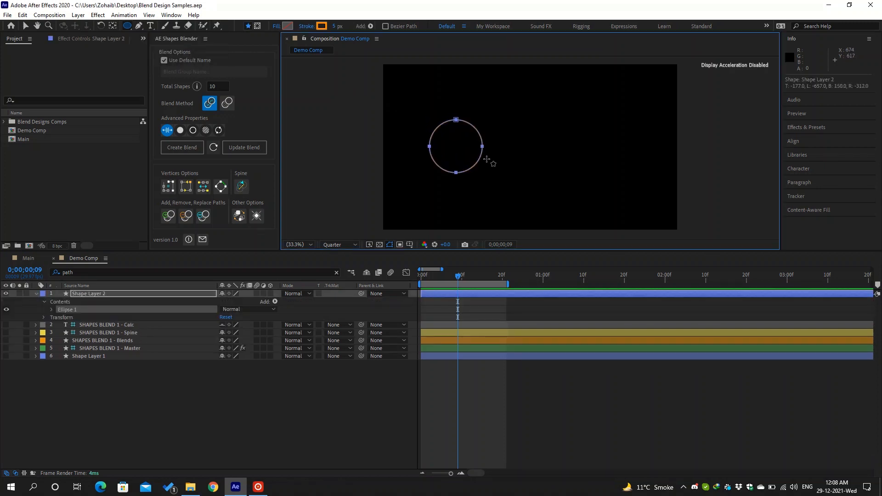
pyautogui.click(51, 310)
pyautogui.click(59, 318)
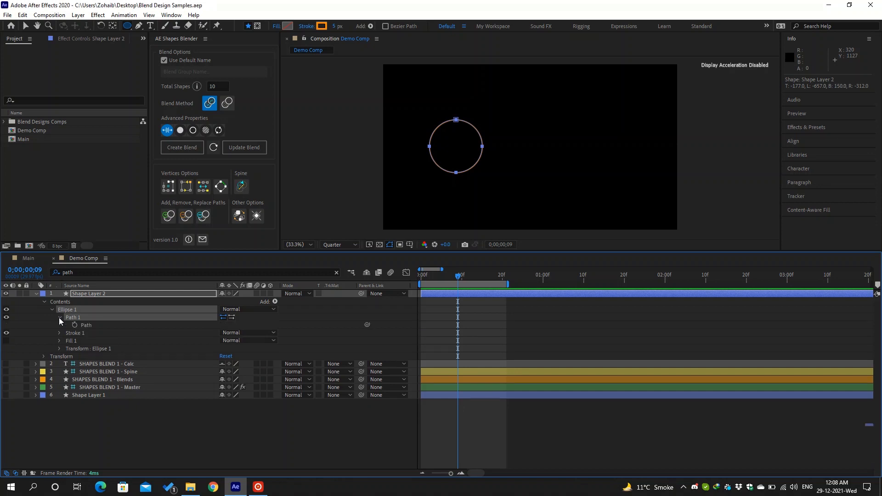
pyautogui.click(59, 318)
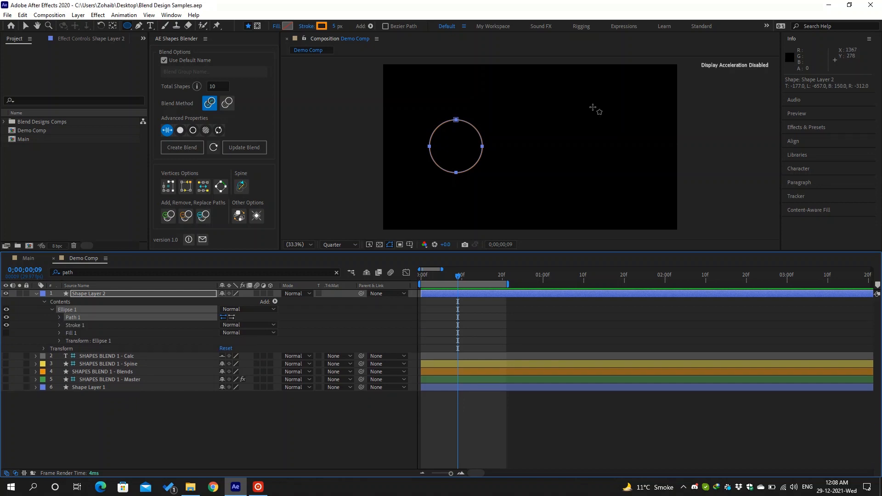
pyautogui.moveTo(592, 108); pyautogui.dragTo(664, 191)
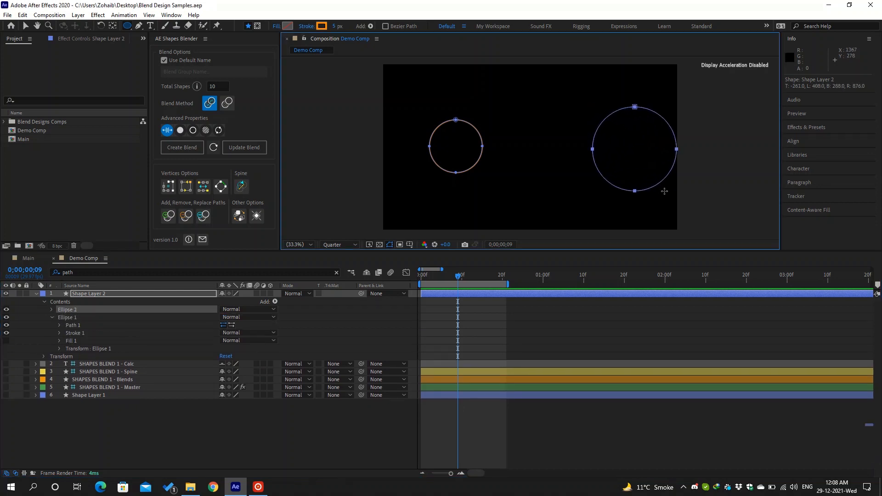
# - Add three vertices to the right circle and pull the lower-left one inward into a dented blob
pyautogui.press('g')
pyautogui.click(606, 118)
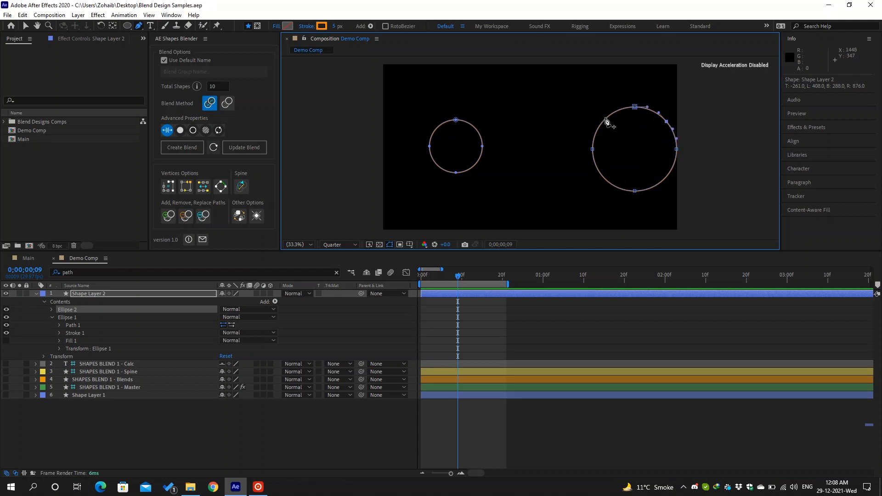
pyautogui.click(599, 173)
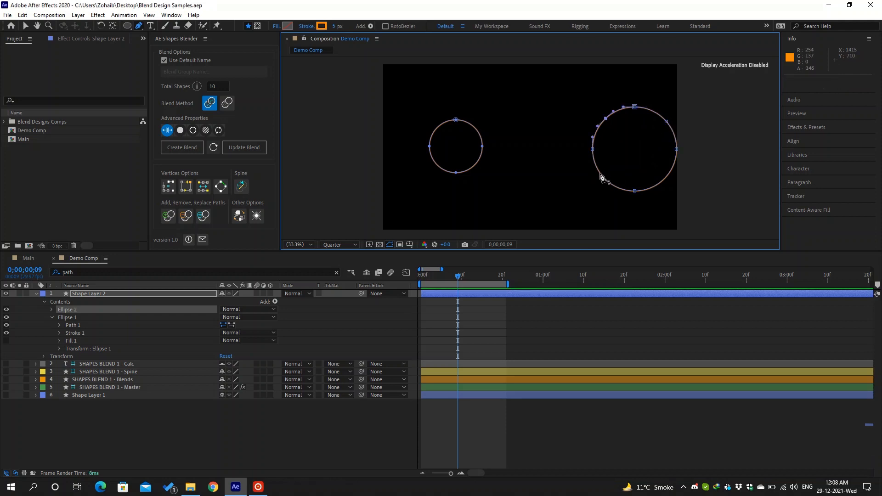
pyautogui.click(625, 191)
pyautogui.moveTo(600, 173); pyautogui.dragTo(589, 156)
pyautogui.press('v')
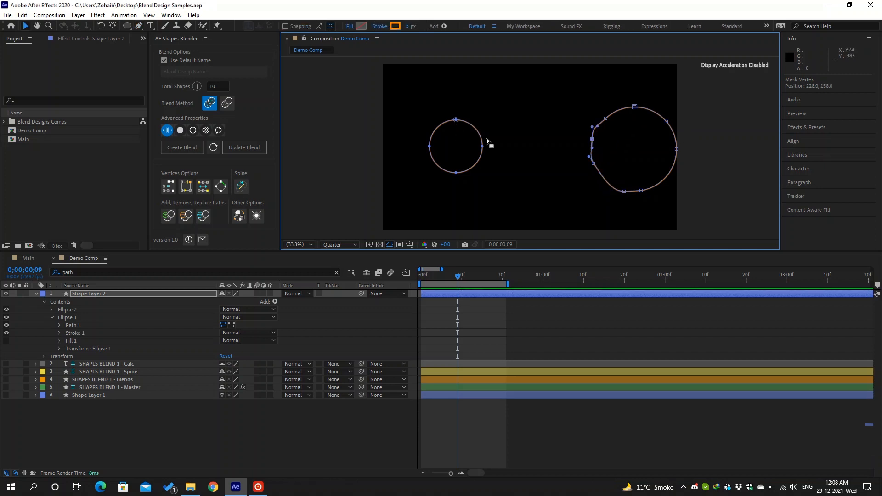
pyautogui.click(128, 293)
pyautogui.hotkey('ctrl', 'f')
# - Filter the timeline by 'path', select both ellipses' Path properties and run Match Vertices
pyautogui.write('p')
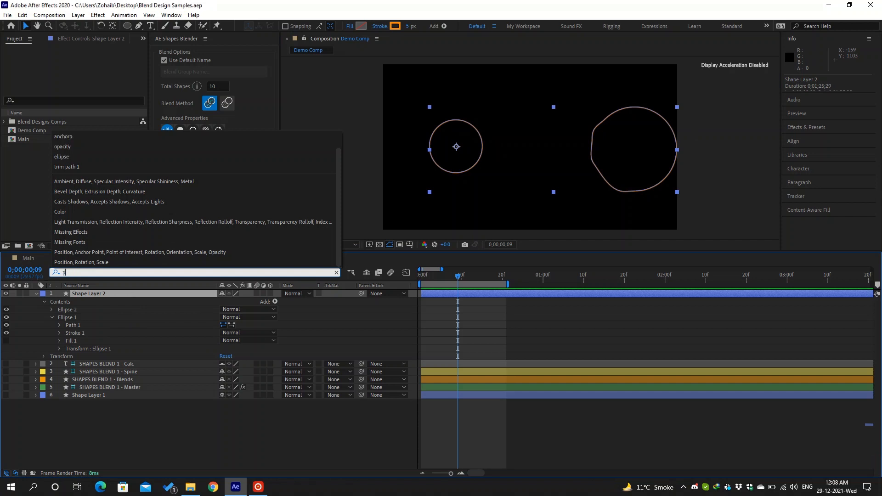
pyautogui.write('ath')
pyautogui.click(100, 324)
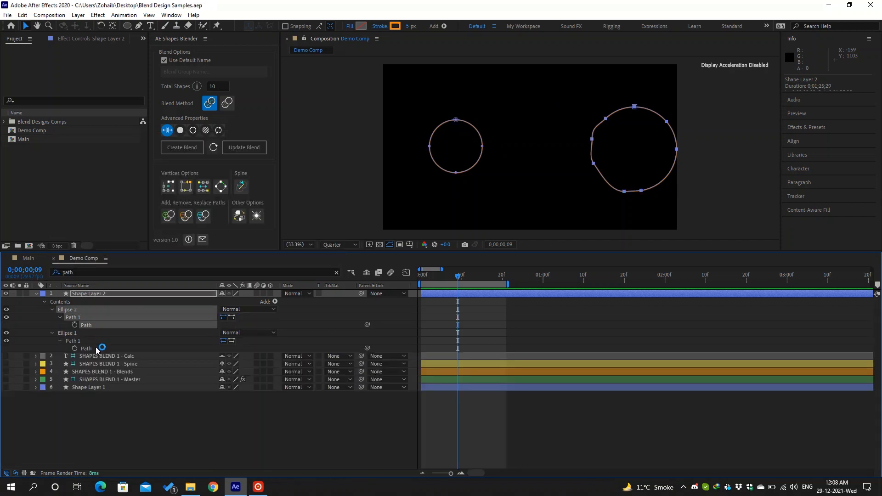
pyautogui.keyDown('shift'); pyautogui.click(96, 348); pyautogui.keyUp('shift')
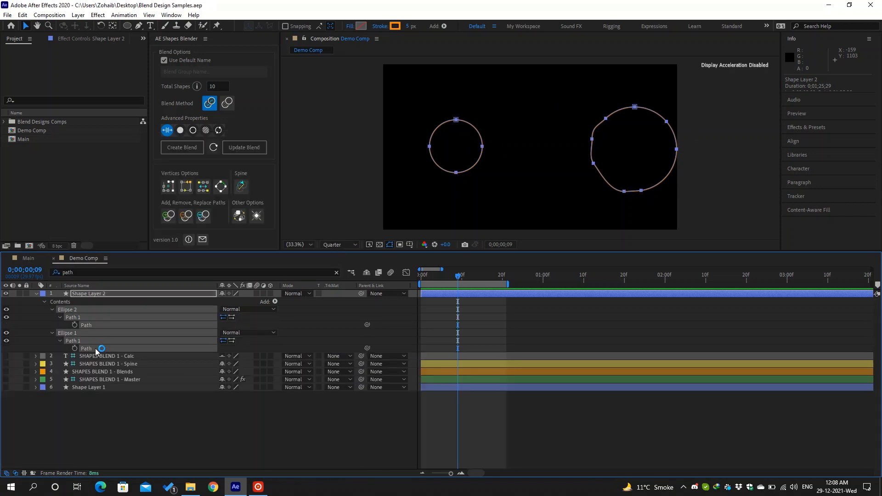
pyautogui.click(167, 188)
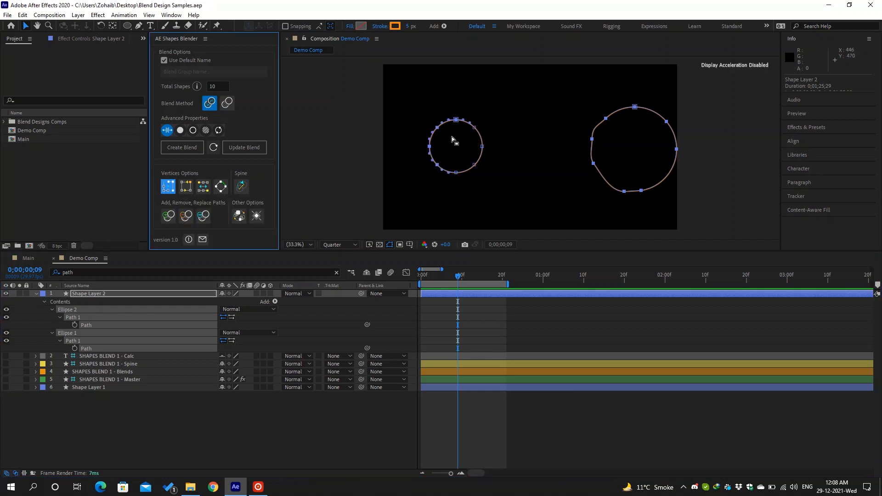
# - Zoom the view to 50% and undo the vertex matching so the left circle keeps four vertices
pyautogui.press('.')
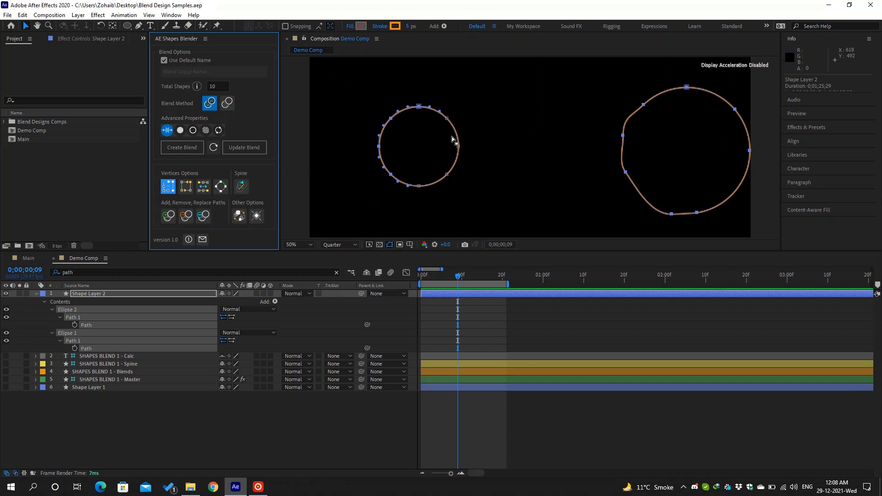
pyautogui.click(451, 138)
pyautogui.click(124, 325)
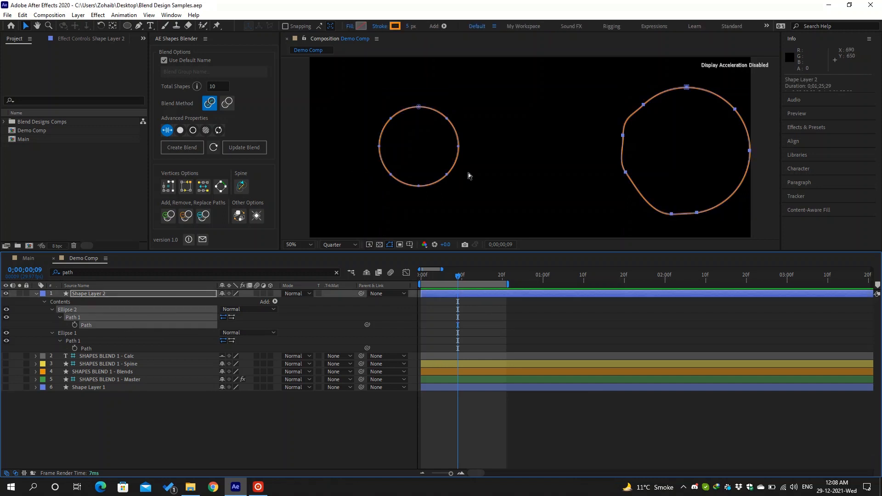
pyautogui.hotkey('ctrl', 'z')
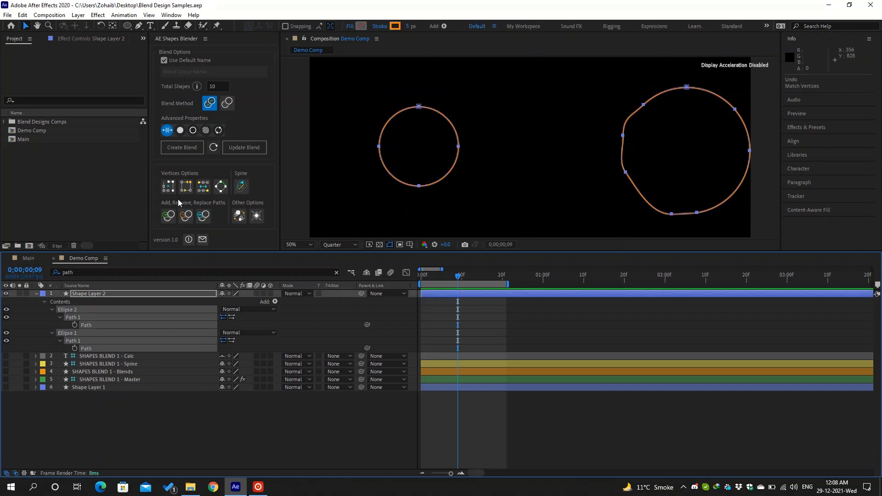
pyautogui.moveTo(631, 131); pyautogui.dragTo(617, 134)
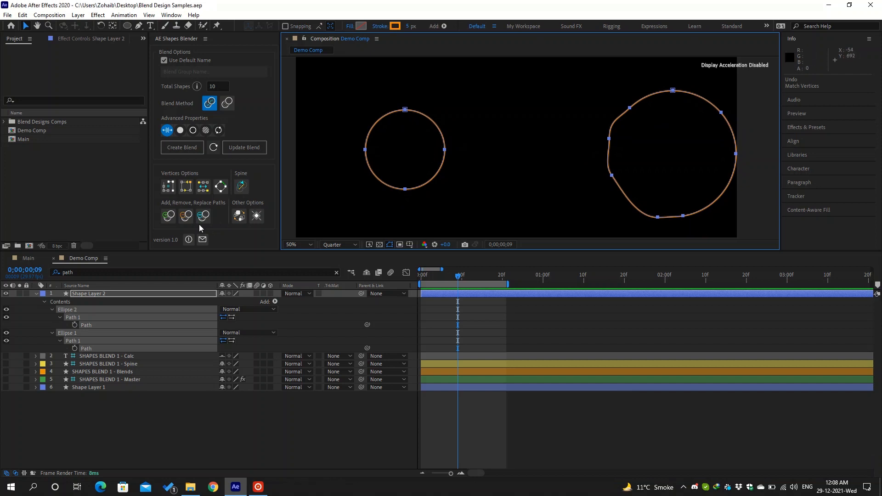
# - Run Match Vertices on both paths, then select the right shape's right and top vertices
pyautogui.click(169, 186)
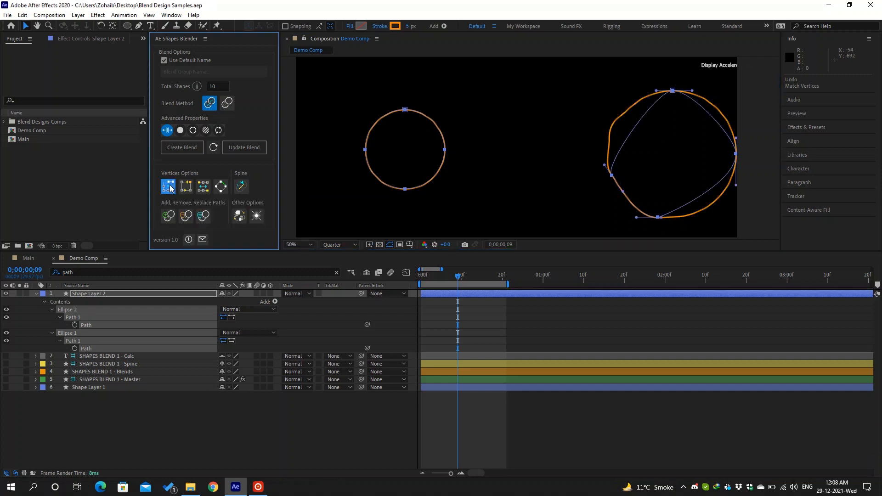
pyautogui.moveTo(712, 131); pyautogui.dragTo(698, 130)
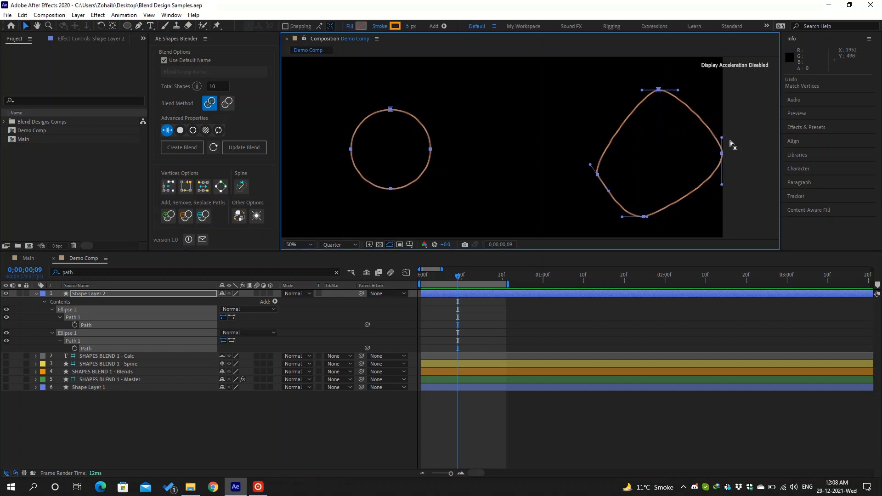
pyautogui.click(721, 154)
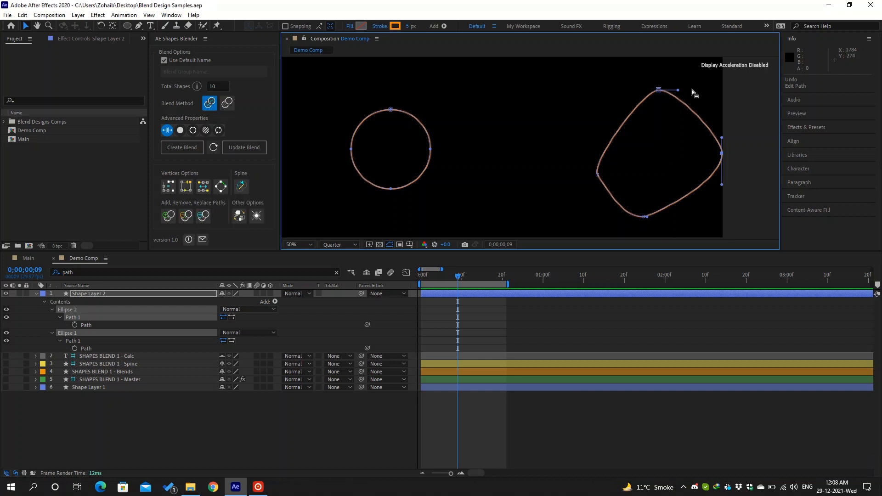
pyautogui.click(660, 90)
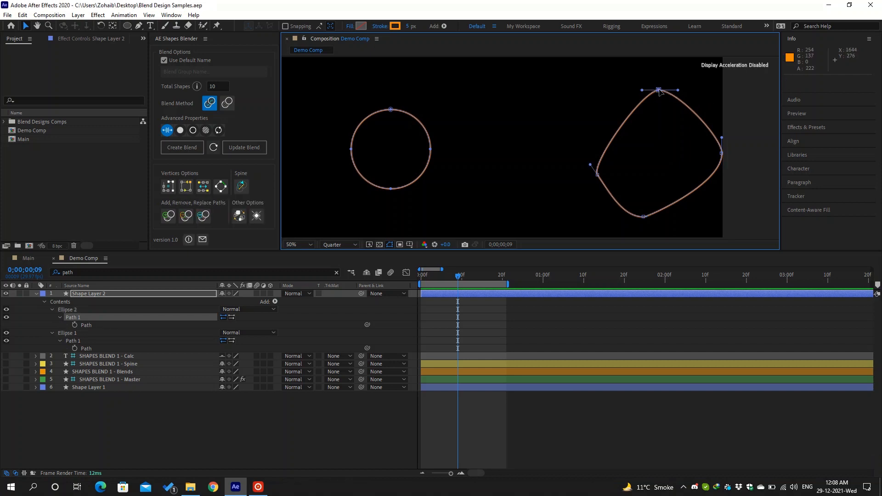
# - Shift the path's starting vertex between the right and top points with Shift Vertex
pyautogui.click(186, 186)
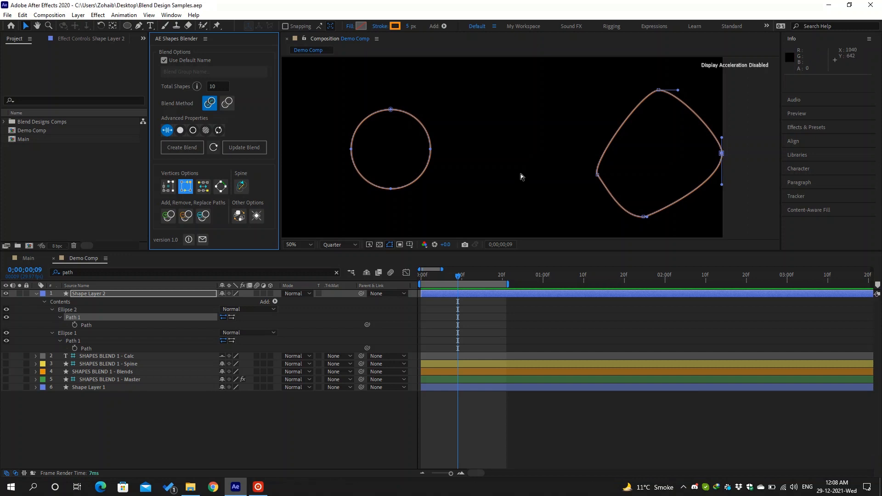
pyautogui.click(187, 189)
pyautogui.click(187, 188)
pyautogui.click(187, 190)
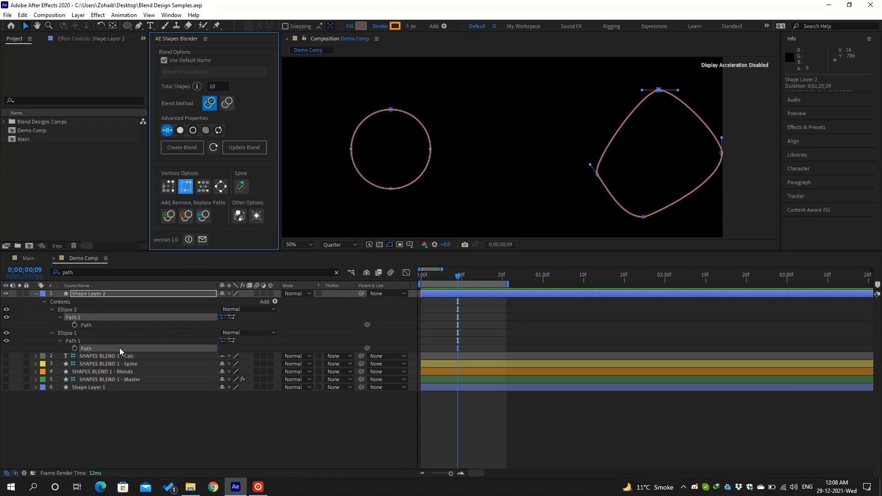
# - With both Path rows selected, move the starting vertex to the bottom point and reverse the paths
pyautogui.moveTo(120, 348); pyautogui.dragTo(107, 309)
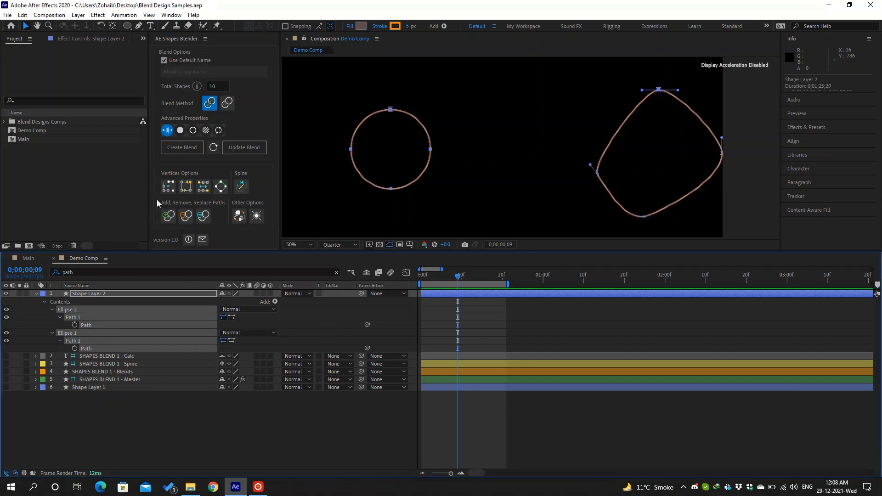
pyautogui.click(192, 189)
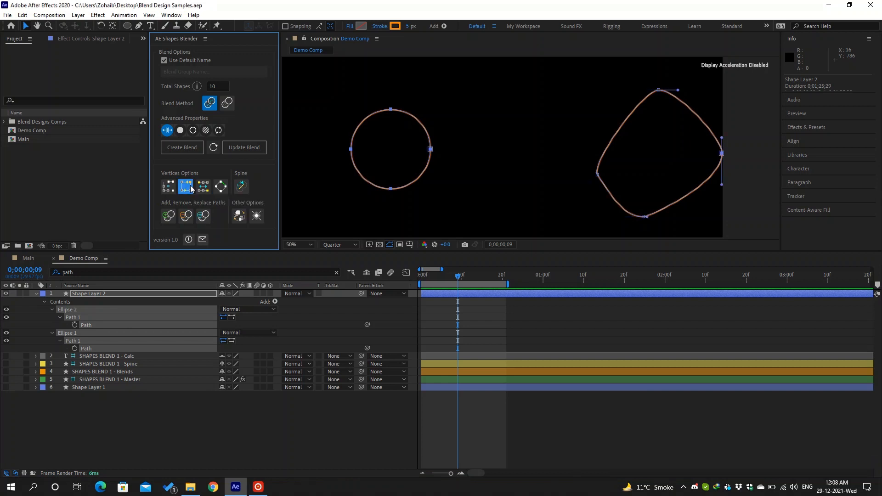
pyautogui.click(189, 190)
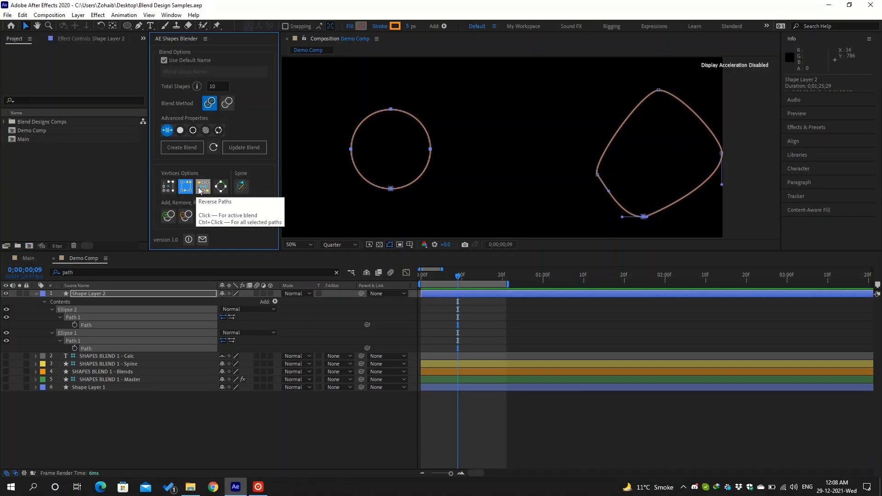
pyautogui.click(200, 191)
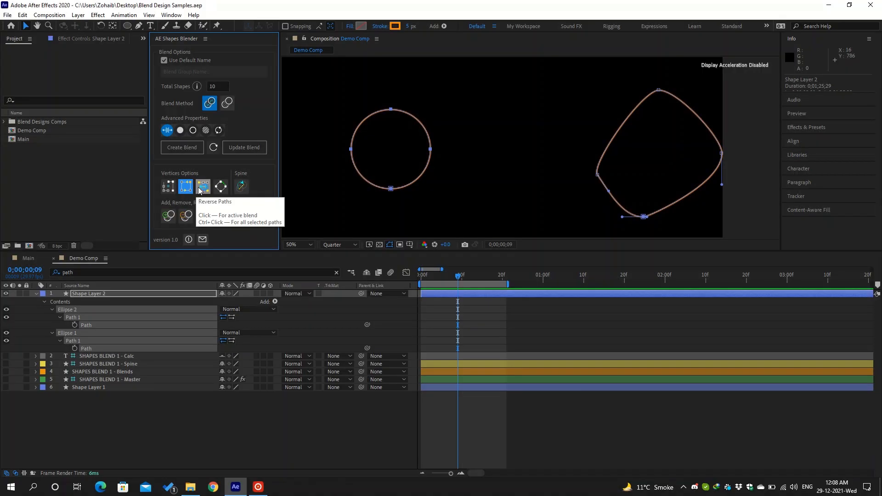
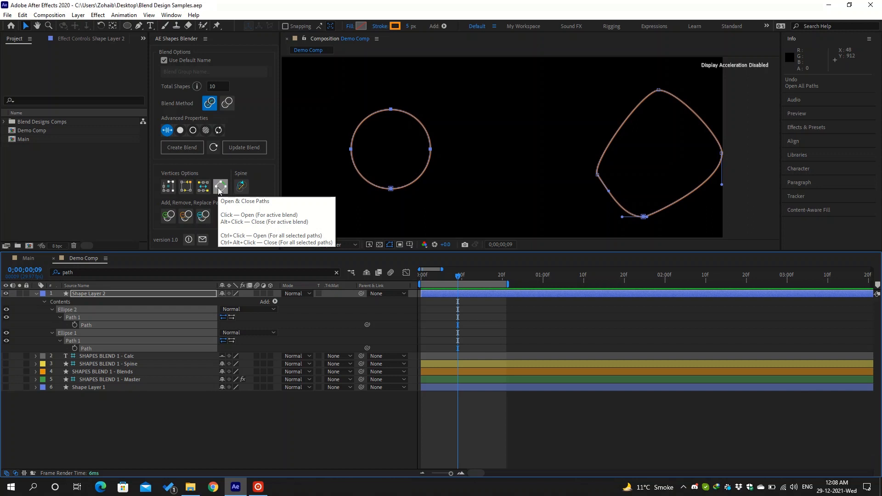
# - Open both ellipse paths with Open & Close Paths, close them again, then reopen them
pyautogui.click(220, 187)
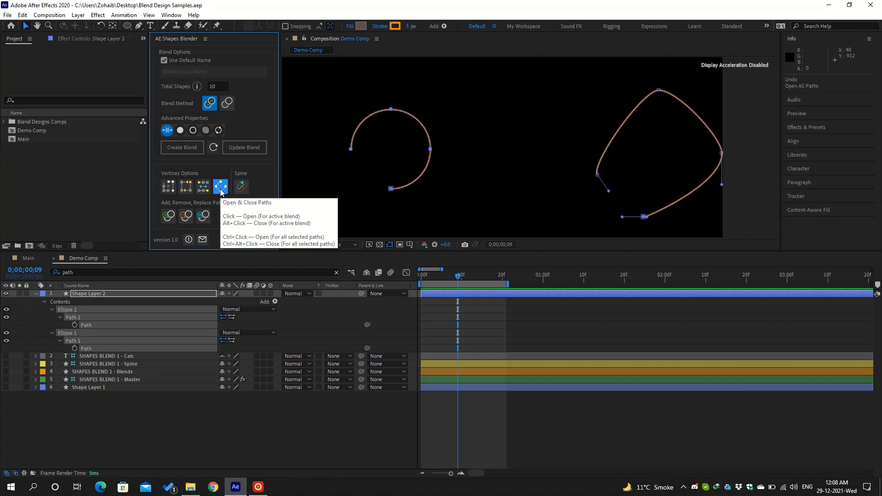
pyautogui.keyDown('ctrl'); pyautogui.keyDown('alt'); pyautogui.click(221, 186); pyautogui.keyUp('alt'); pyautogui.keyUp('ctrl')
pyautogui.keyDown('ctrl'); pyautogui.click(221, 186); pyautogui.keyUp('ctrl')
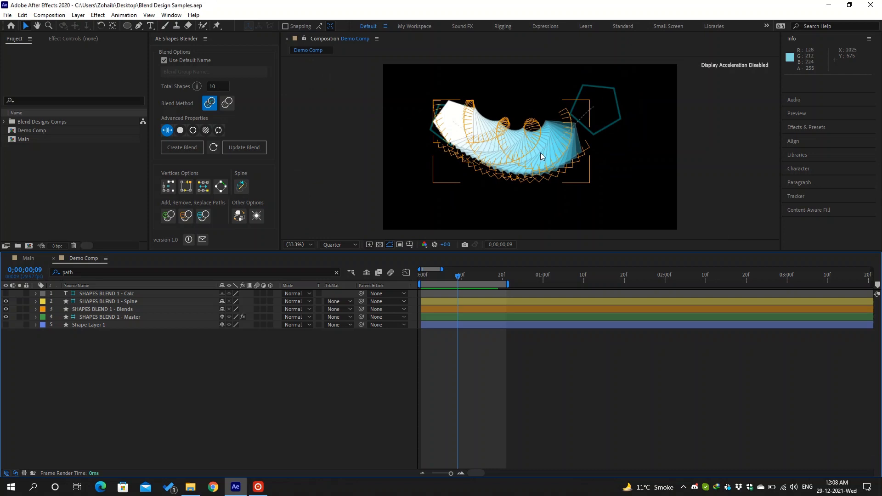
# - Bend the Spine layer's path by dragging a bezier handle to reshape the blend
pyautogui.scroll(-1, 540, 153)
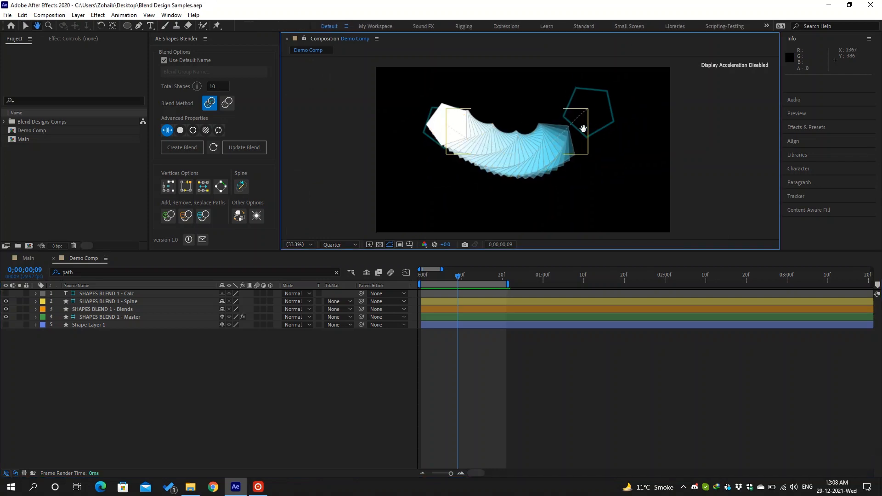
pyautogui.click(178, 299)
pyautogui.doubleClick(551, 140)
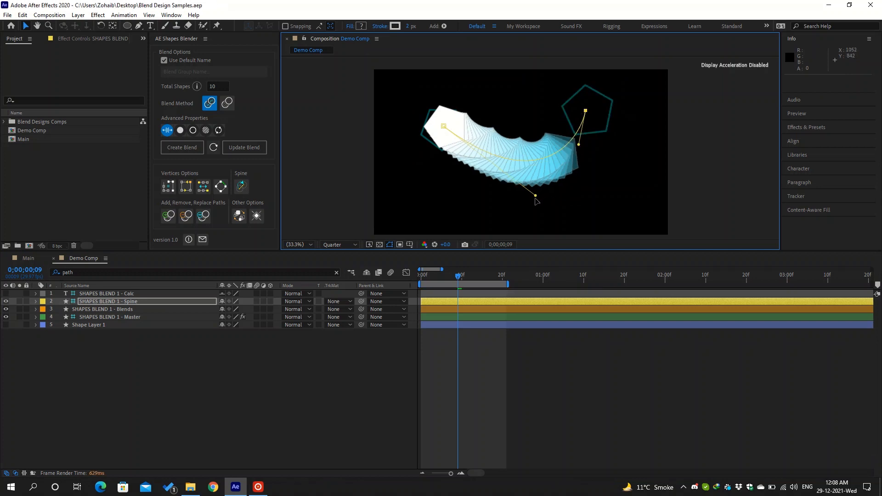
pyautogui.moveTo(536, 195); pyautogui.dragTo(489, 179)
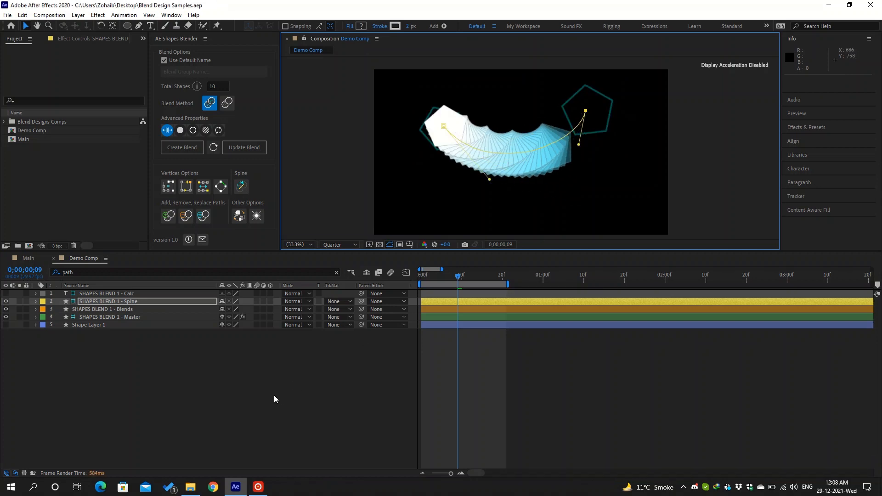
# - Add a new shape layer and draw an S-shaped open path across the blend with the Pen tool
pyautogui.rightClick(197, 389)
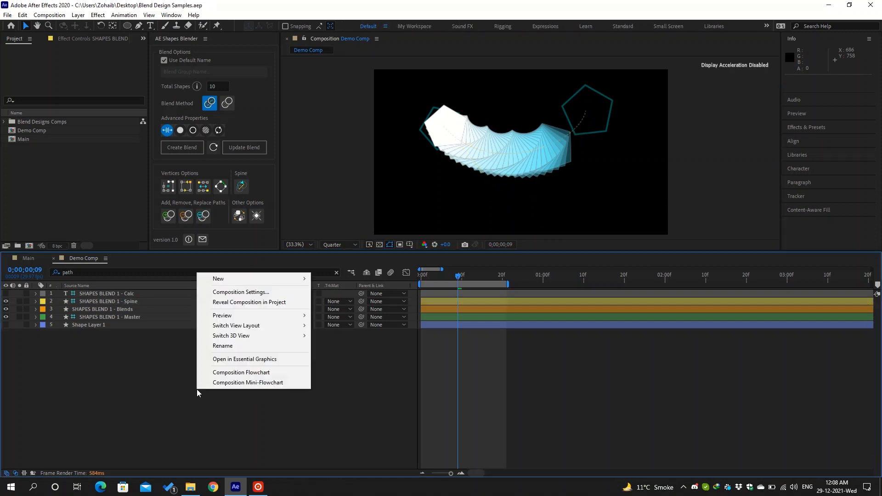
pyautogui.moveTo(243, 281)
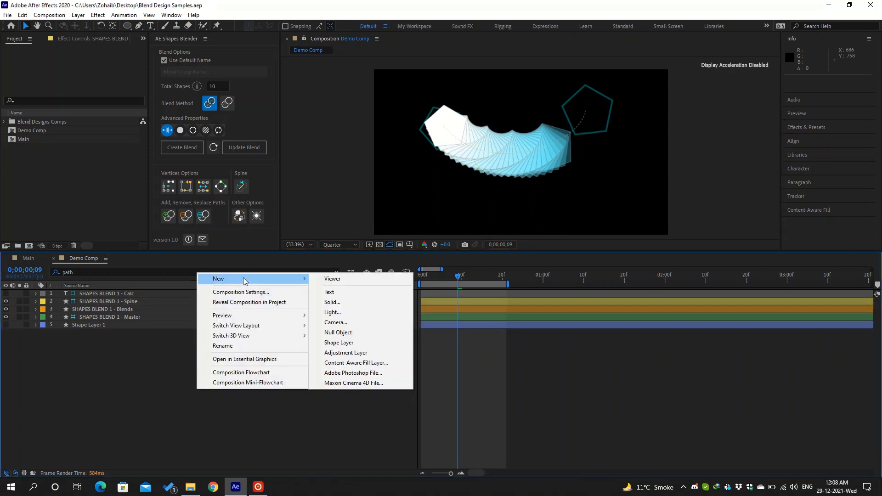
pyautogui.click(343, 342)
pyautogui.press('g')
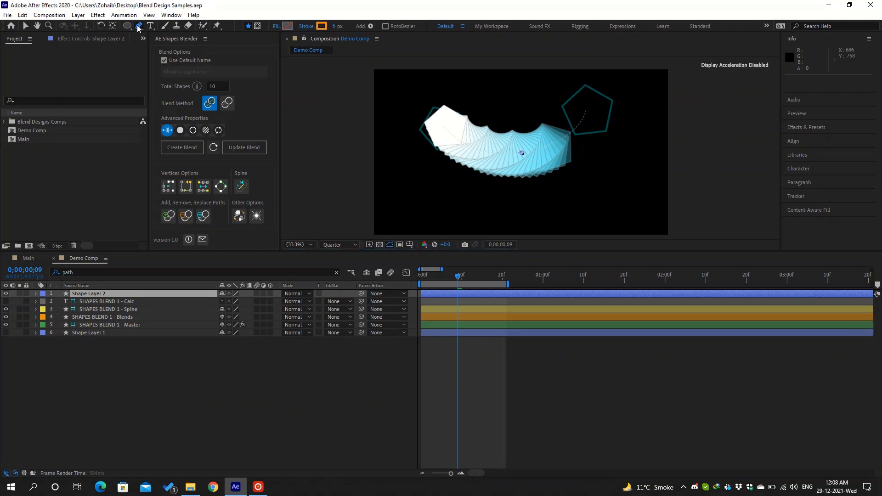
pyautogui.moveTo(432, 106); pyautogui.dragTo(454, 99)
pyautogui.moveTo(508, 118)
pyautogui.mouseDown()
pyautogui.moveTo(552, 200)
pyautogui.moveTo(585, 194)
pyautogui.mouseUp()
pyautogui.moveTo(633, 178); pyautogui.dragTo(655, 146)
# - Filter the timeline to 'path' and select the new shape's path plus the SHAPES BLEND 1 - Blends layer
pyautogui.click(151, 293)
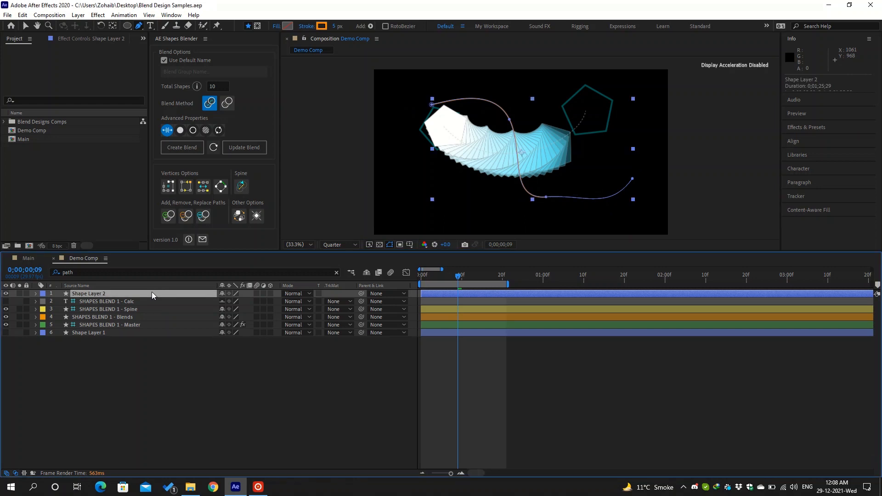
pyautogui.hotkey('ctrl', 'f')
pyautogui.write('path')
pyautogui.press('Return')
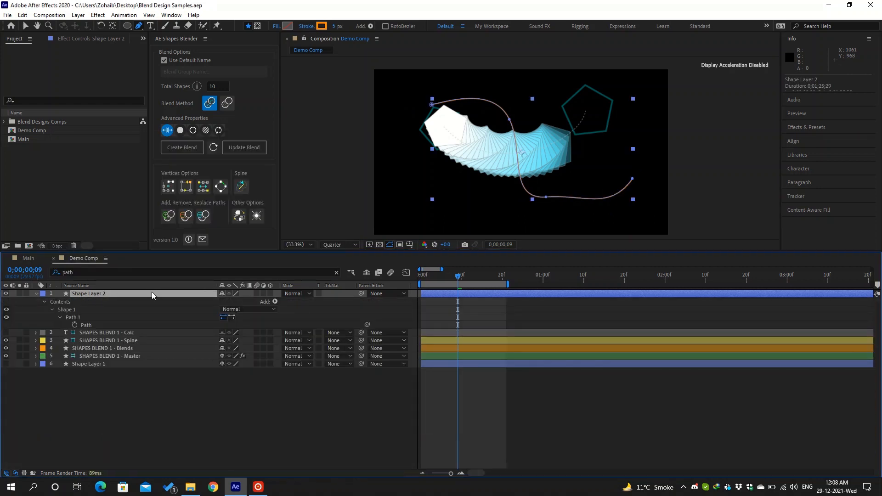
pyautogui.click(138, 323)
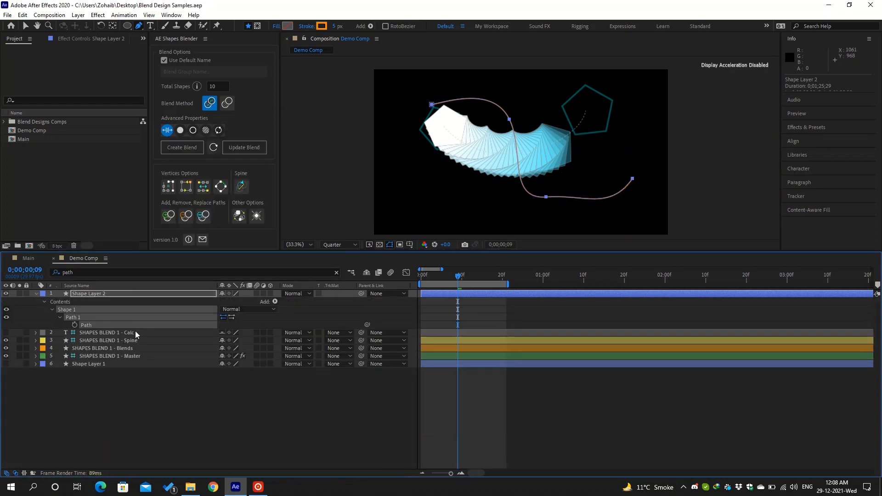
pyautogui.keyDown('ctrl'); pyautogui.click(132, 351); pyautogui.keyUp('ctrl')
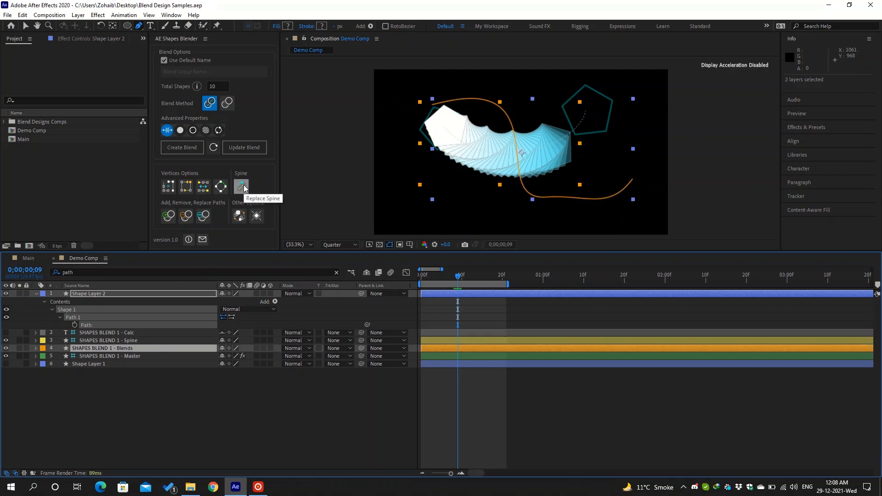
# - Replace the blend's spine with the S-curve, then drag the spine's starting vertices down
pyautogui.click(242, 187)
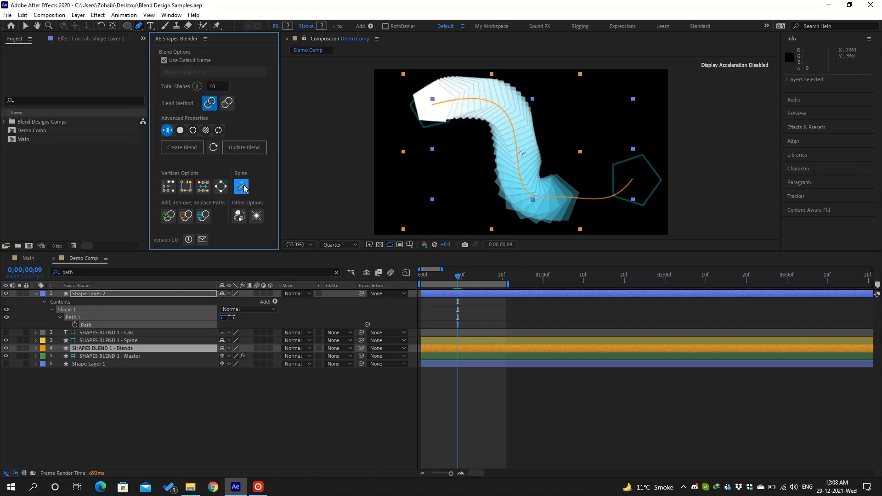
pyautogui.click(134, 343)
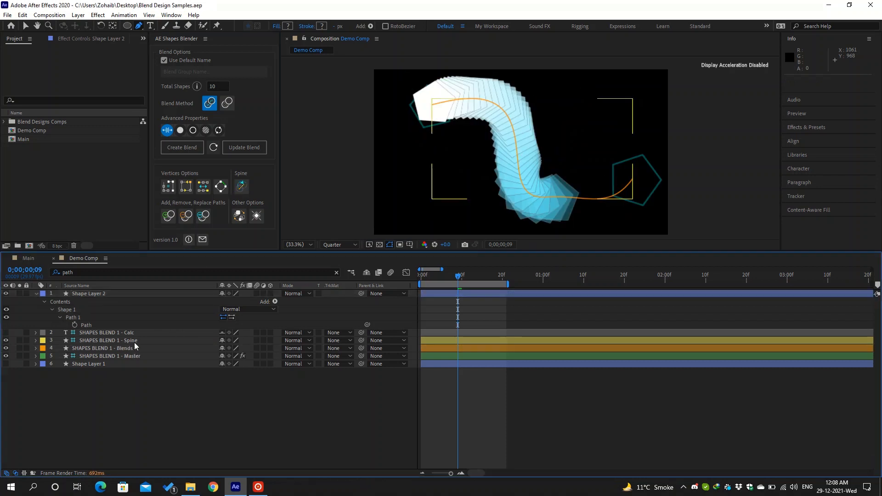
pyautogui.click(134, 341)
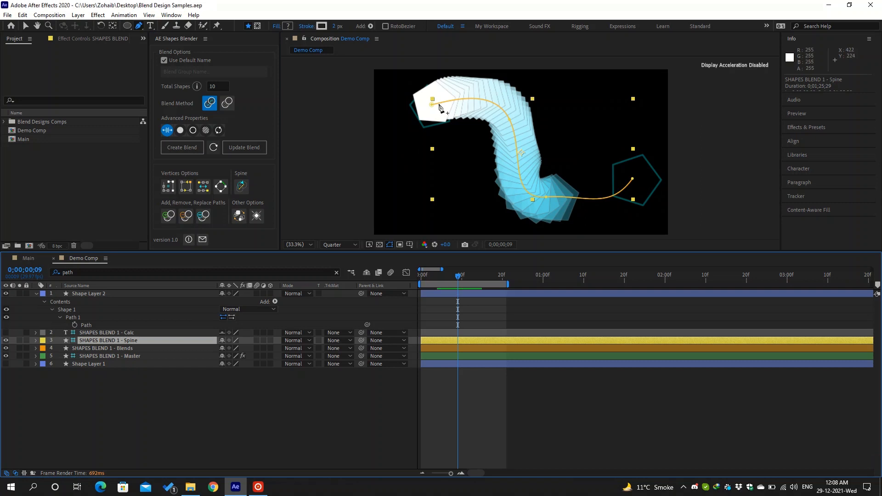
pyautogui.press('v')
pyautogui.moveTo(439, 103)
pyautogui.mouseDown()
pyautogui.moveTo(423, 104)
pyautogui.moveTo(418, 125)
pyautogui.moveTo(432, 108)
pyautogui.mouseUp()
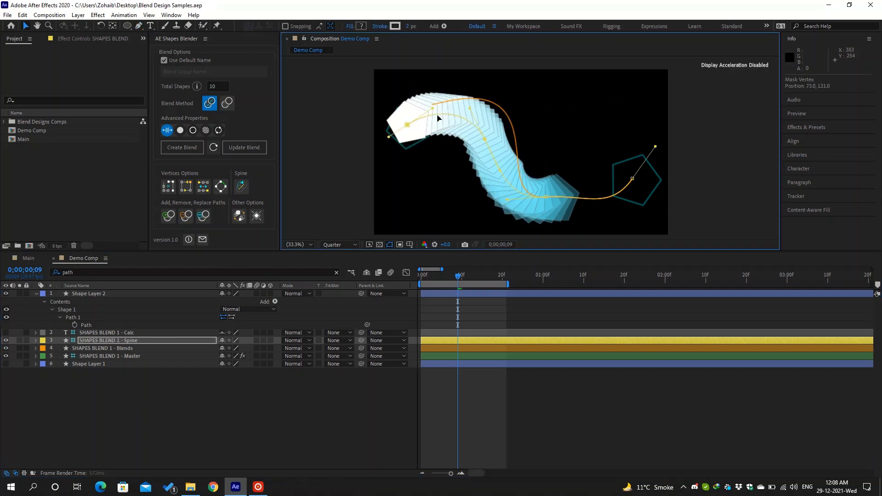
pyautogui.moveTo(485, 138); pyautogui.dragTo(484, 151)
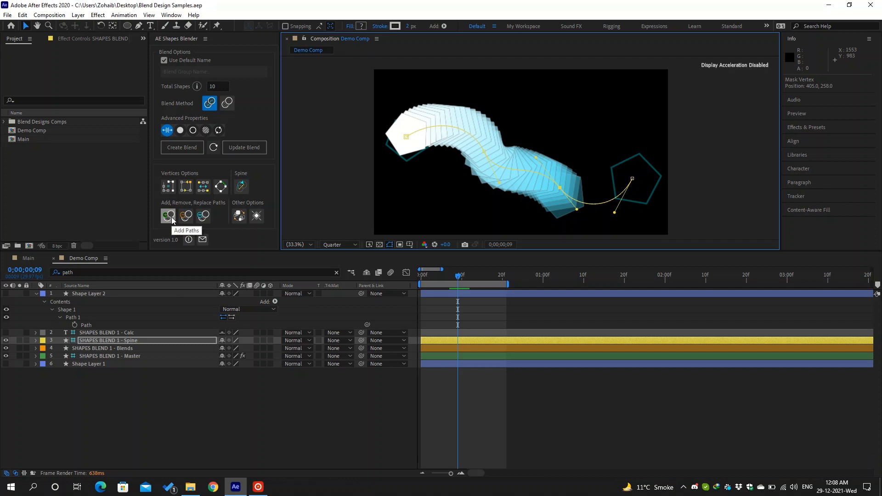
# - Draw a small circle near the comp's top-right, then select its Path 1 together with the Spine layer
pyautogui.click(128, 26)
pyautogui.click(591, 114)
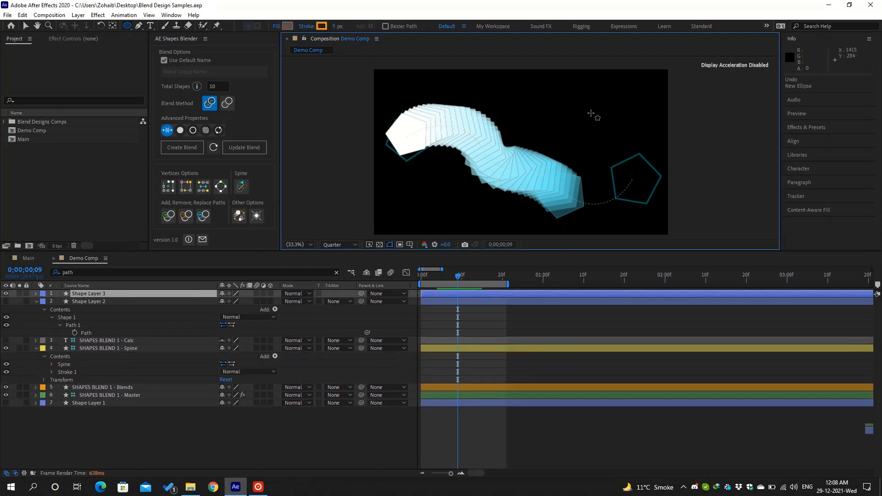
pyautogui.moveTo(592, 114); pyautogui.dragTo(625, 147)
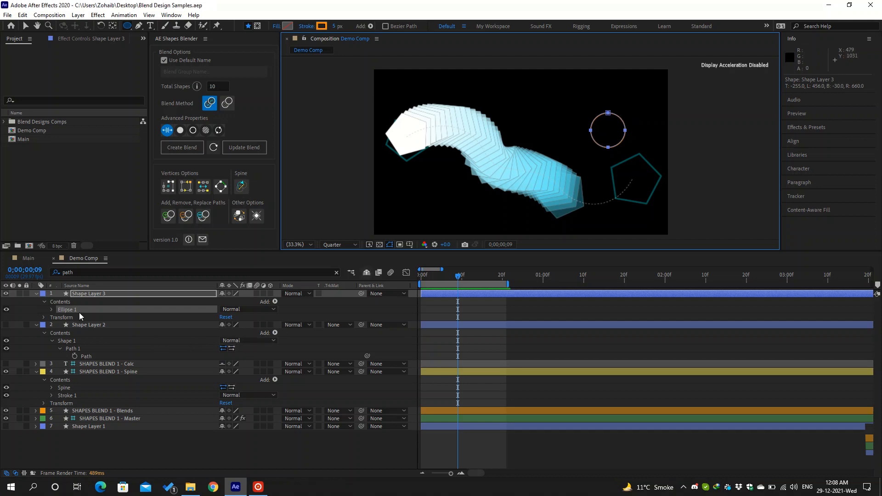
pyautogui.click(52, 309)
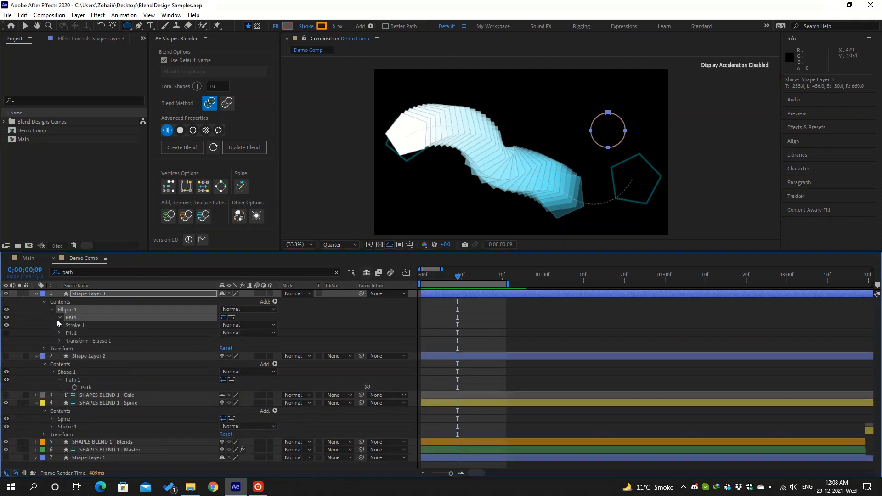
pyautogui.click(58, 318)
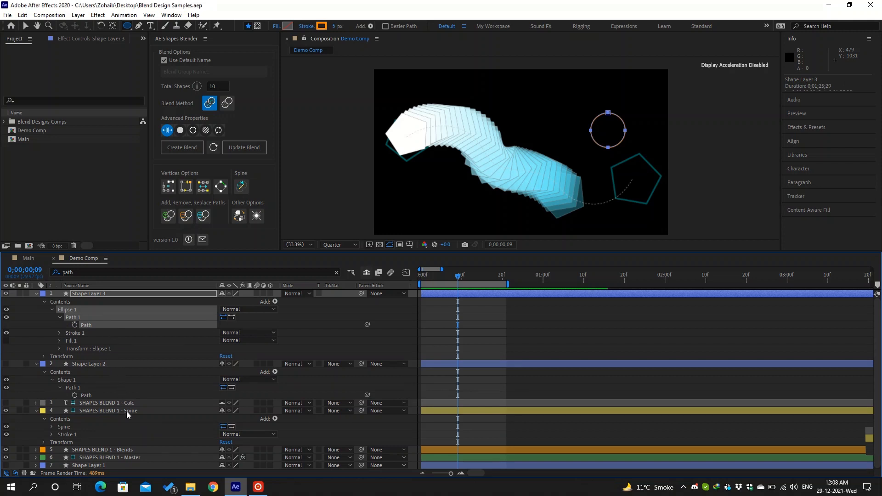
pyautogui.click(142, 410)
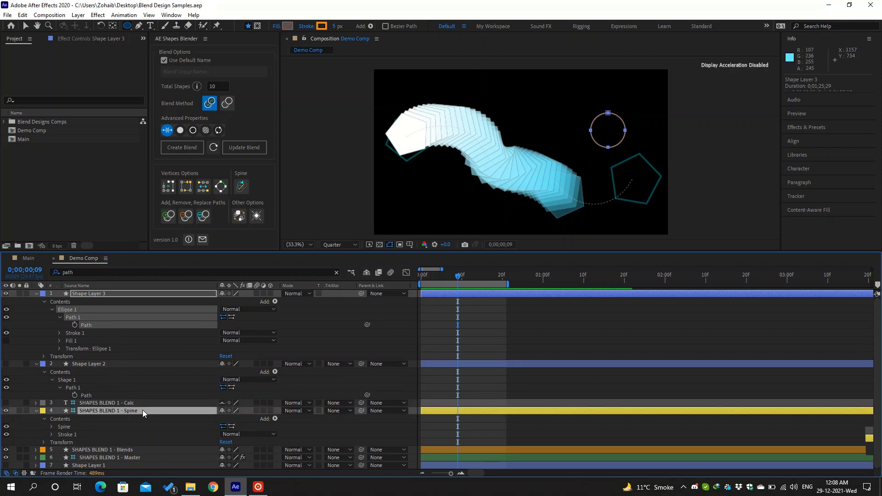
# - Add the circle path to the blend matching all vertices, and expand SHAPES BLEND 1 - Master's contents
pyautogui.click(168, 216)
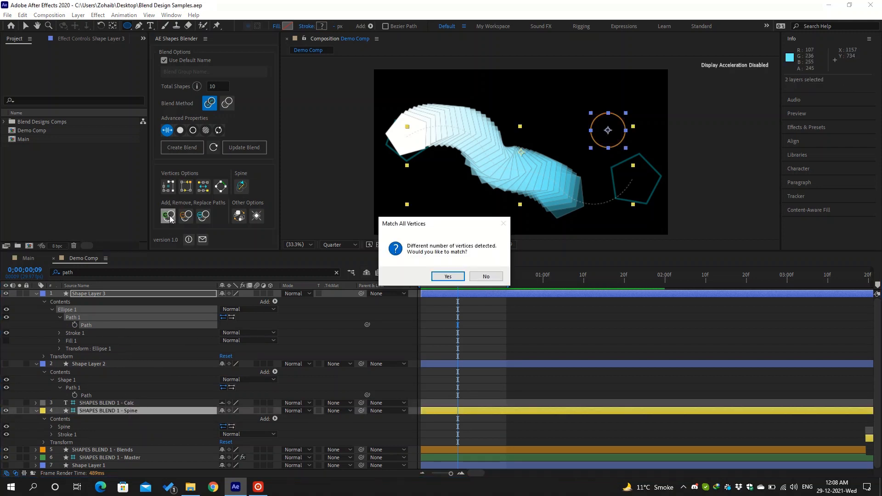
pyautogui.click(448, 277)
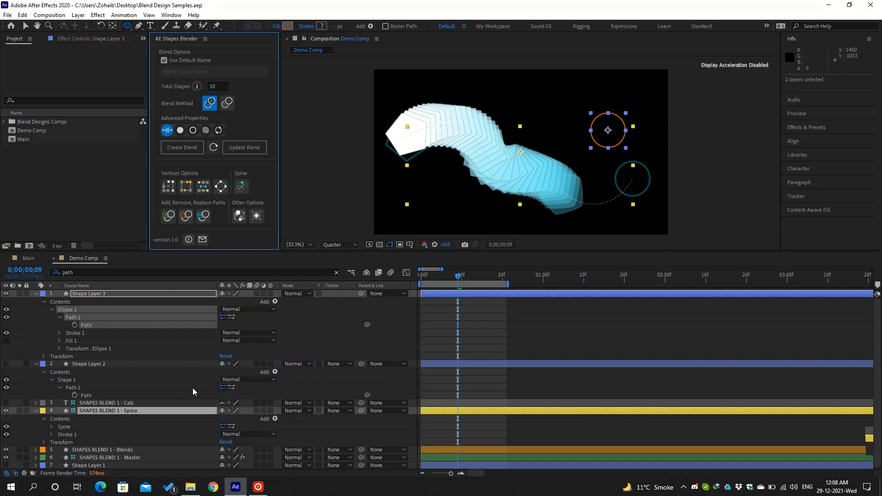
pyautogui.click(138, 457)
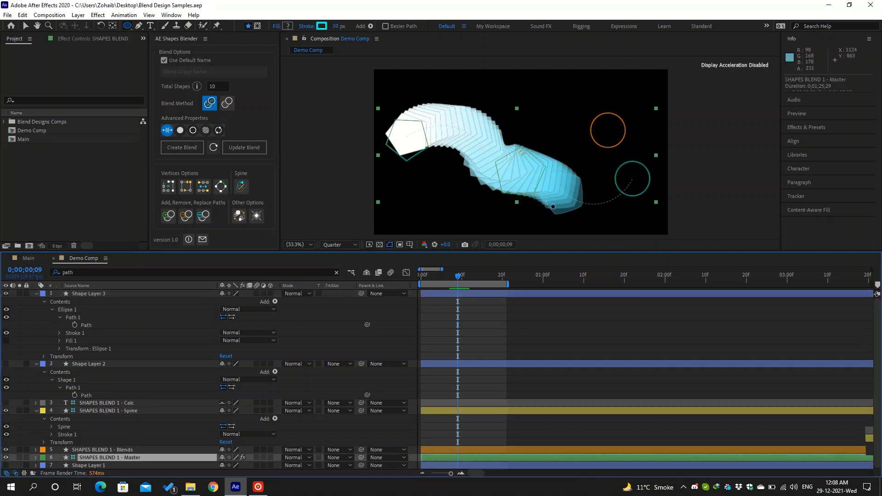
pyautogui.press('v')
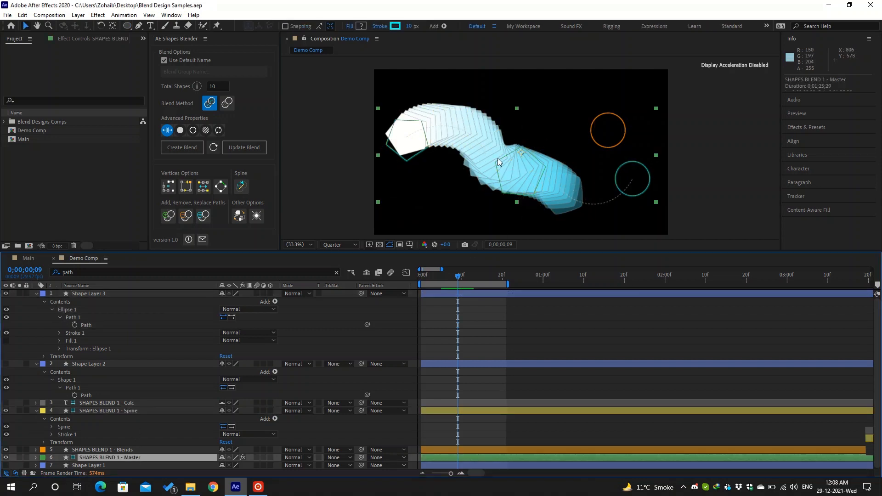
pyautogui.click(36, 457)
pyautogui.click(44, 395)
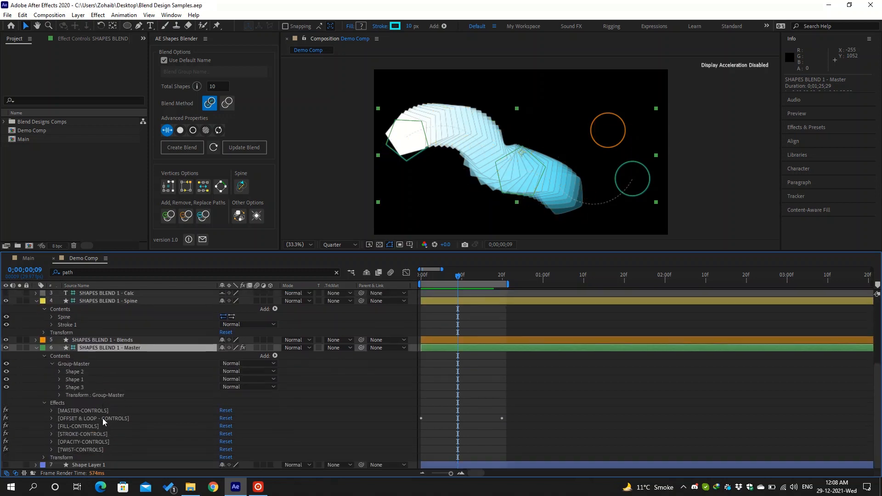
# - Move Shape 3, the circle, above Shape 1 in the Master group's shape order
pyautogui.click(85, 371)
pyautogui.click(90, 379)
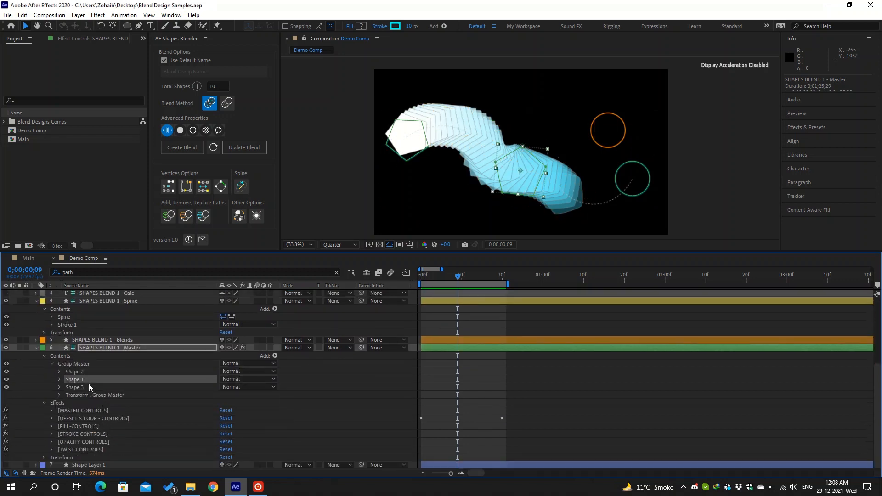
pyautogui.click(87, 387)
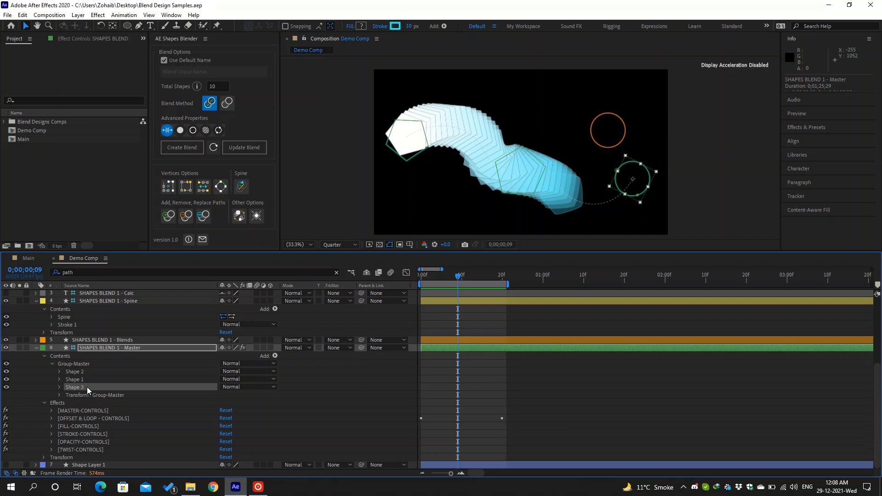
pyautogui.moveTo(87, 387); pyautogui.dragTo(84, 376)
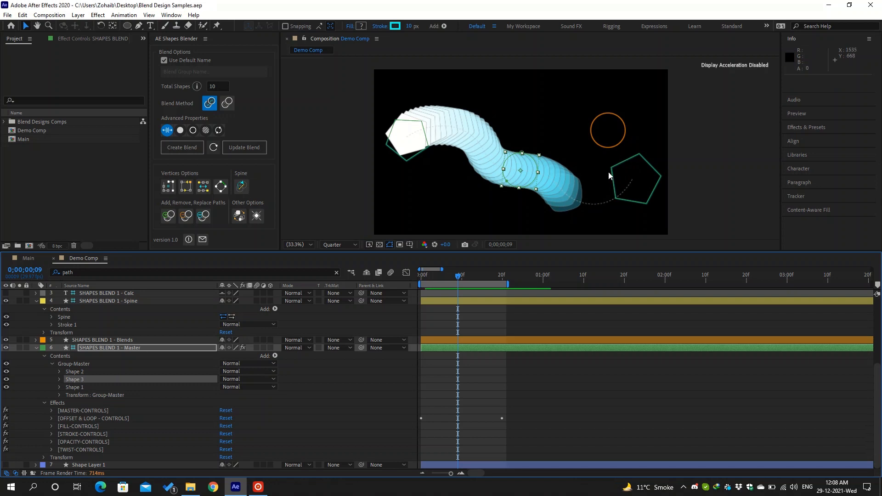
# - Select the circle path in the viewer and scale it down to about 52%
pyautogui.click(530, 164)
pyautogui.moveTo(544, 148); pyautogui.dragTo(486, 202)
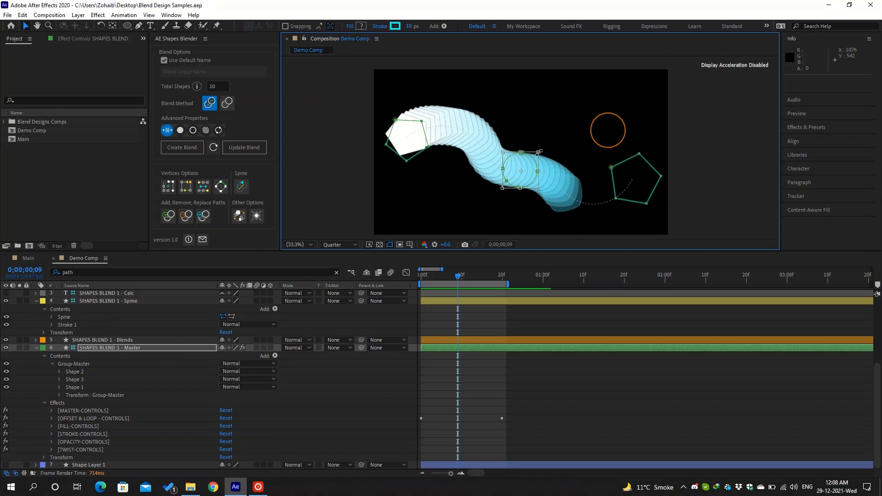
pyautogui.moveTo(538, 152); pyautogui.dragTo(528, 162)
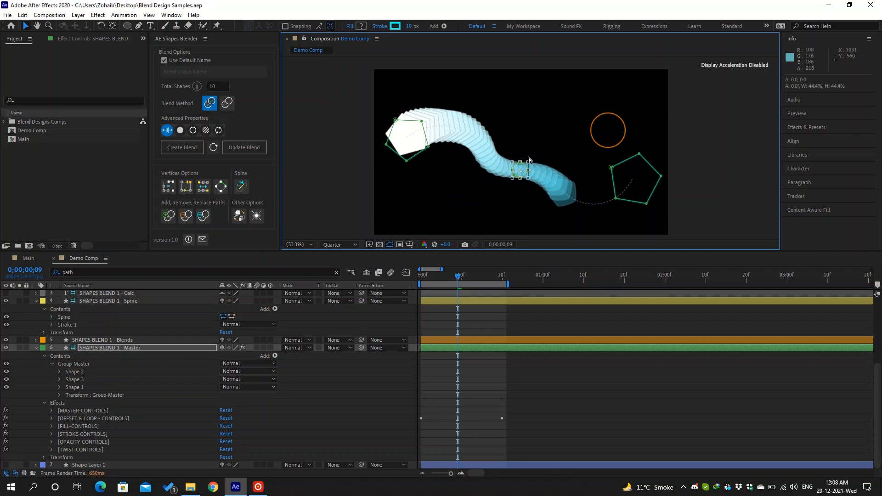
pyautogui.click(184, 347)
pyautogui.click(81, 38)
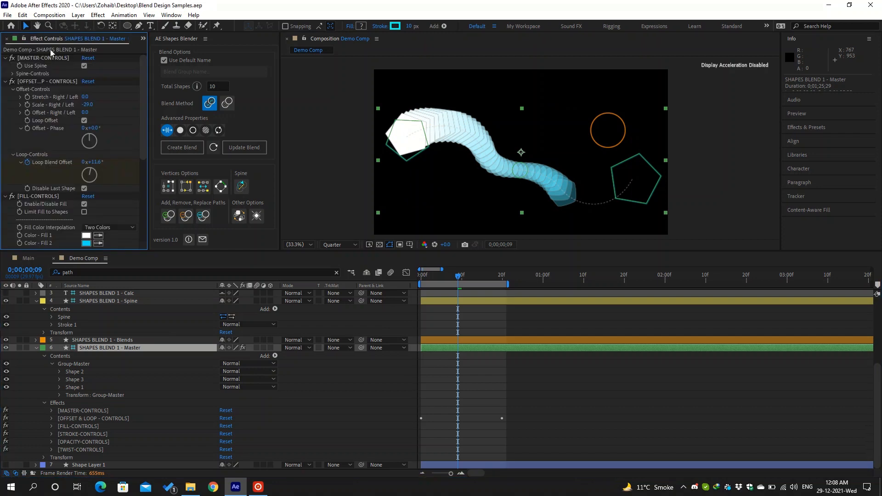
# - Expand Spine-Controls and scrub the Stretch - Right / Left value to adjust the blend
pyautogui.click(13, 74)
pyautogui.moveTo(85, 105); pyautogui.dragTo(65, 99)
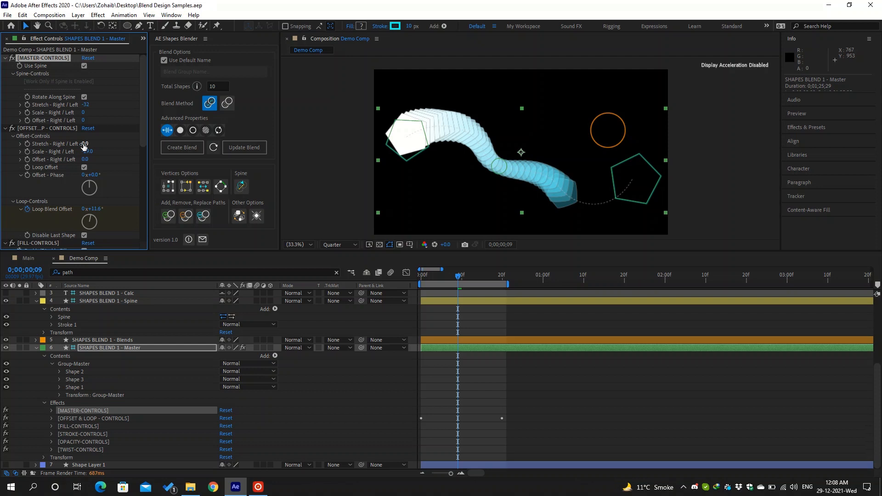
pyautogui.moveTo(85, 105)
pyautogui.mouseDown()
pyautogui.moveTo(140, 104)
pyautogui.moveTo(84, 97)
pyautogui.mouseUp()
# - Turn off Use Spine and move the end pentagon to the right
pyautogui.click(85, 66)
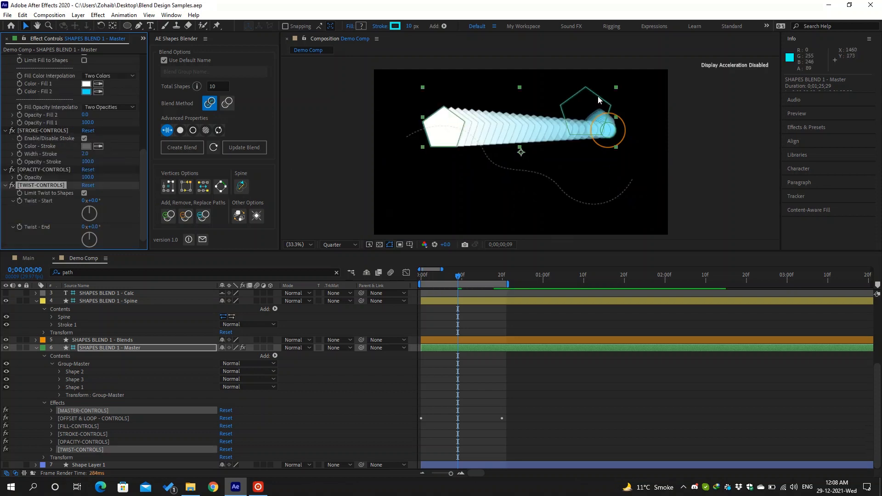
pyautogui.click(98, 372)
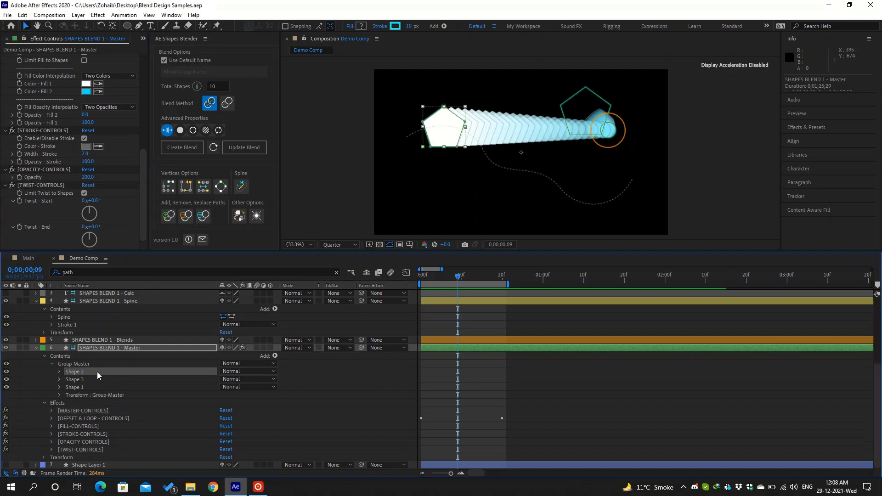
pyautogui.click(87, 380)
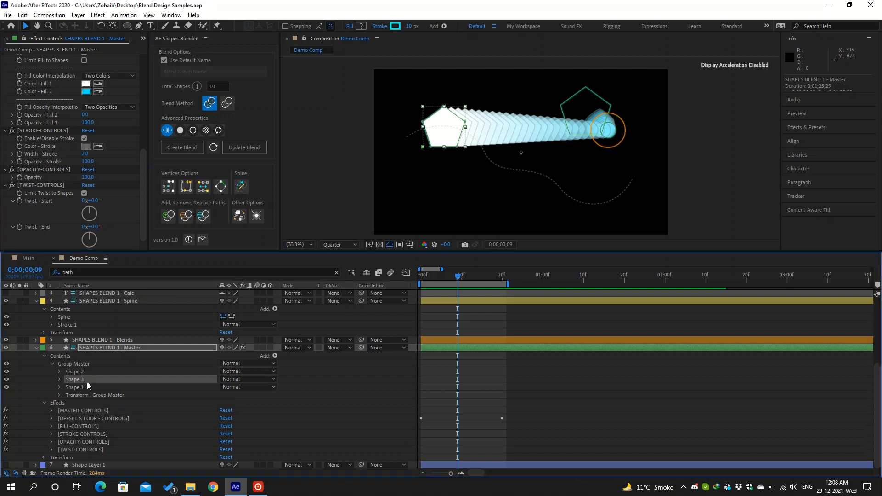
pyautogui.click(607, 127)
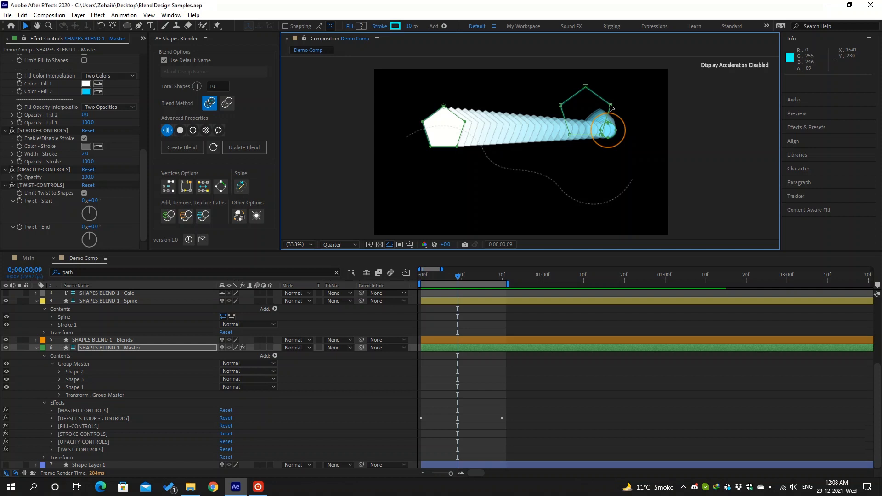
pyautogui.moveTo(597, 97); pyautogui.dragTo(660, 100)
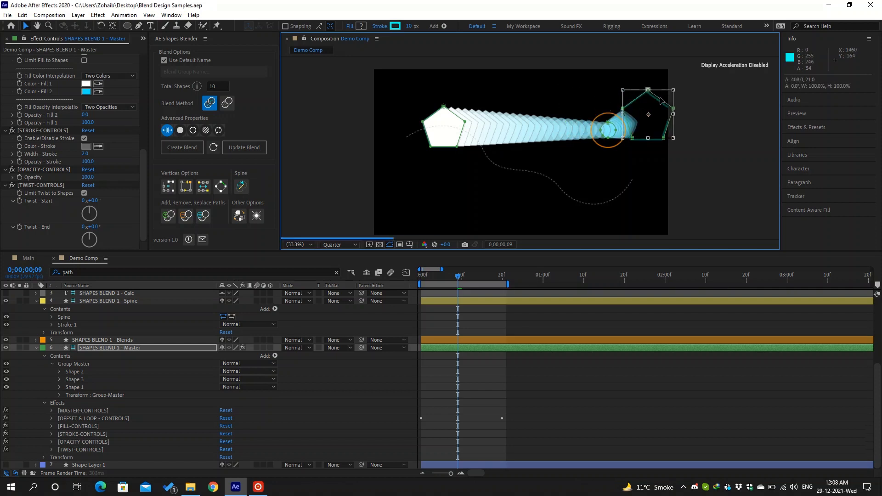
pyautogui.doubleClick(610, 124)
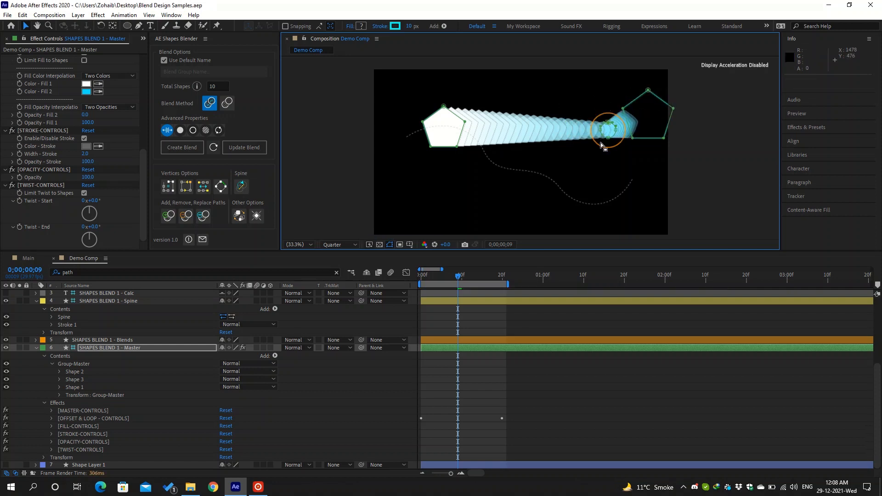
# - Pull the circle down into a V and move the right pentagon's vertices onto the orange ring
pyautogui.moveTo(619, 121); pyautogui.dragTo(545, 193)
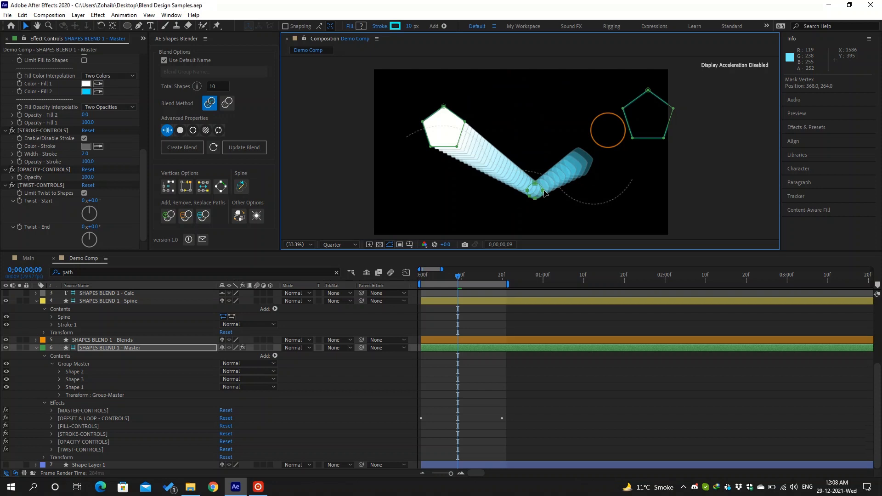
pyautogui.click(648, 91)
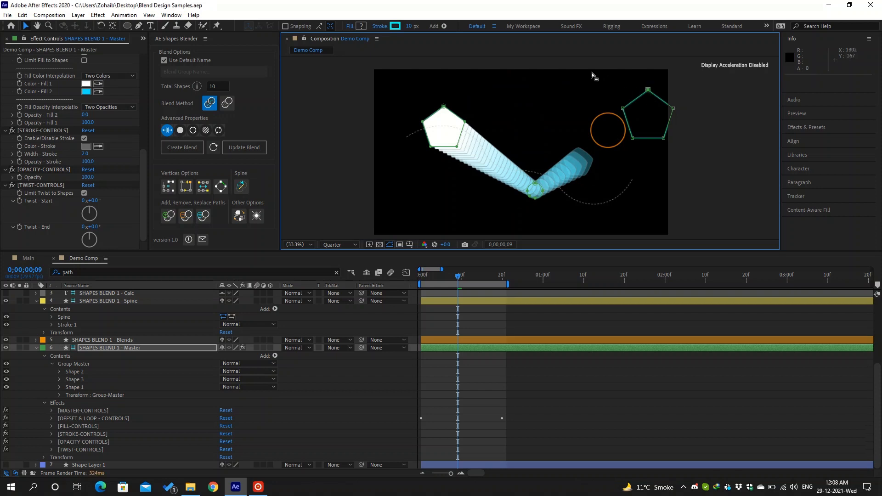
pyautogui.moveTo(589, 72); pyautogui.dragTo(638, 145)
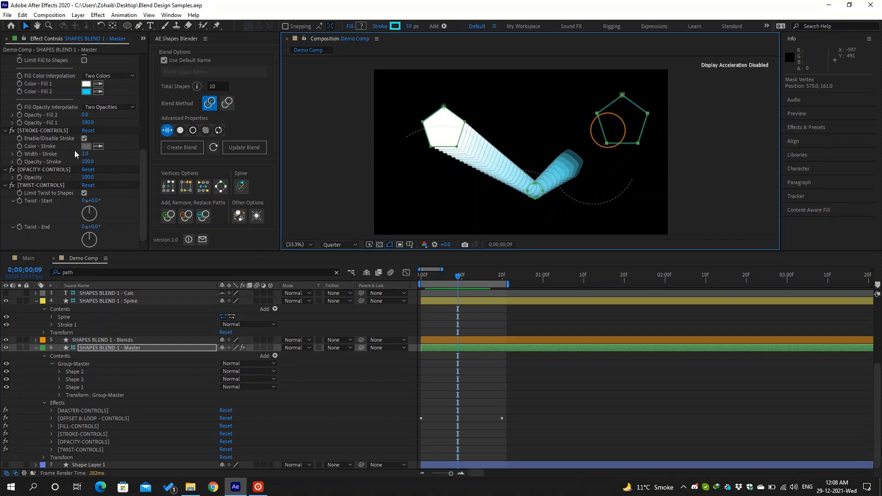
pyautogui.scroll(4, 71, 154)
pyautogui.scroll(5, 62, 152)
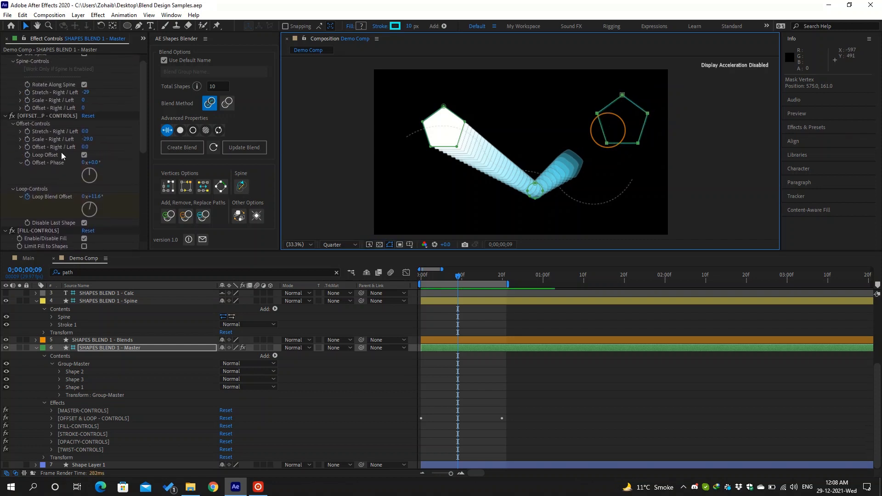
# - Set Offset-Controls Scale - Right / Left to 0 and show the blend paths in the viewer
pyautogui.click(85, 139)
pyautogui.write('0')
pyautogui.press('Return')
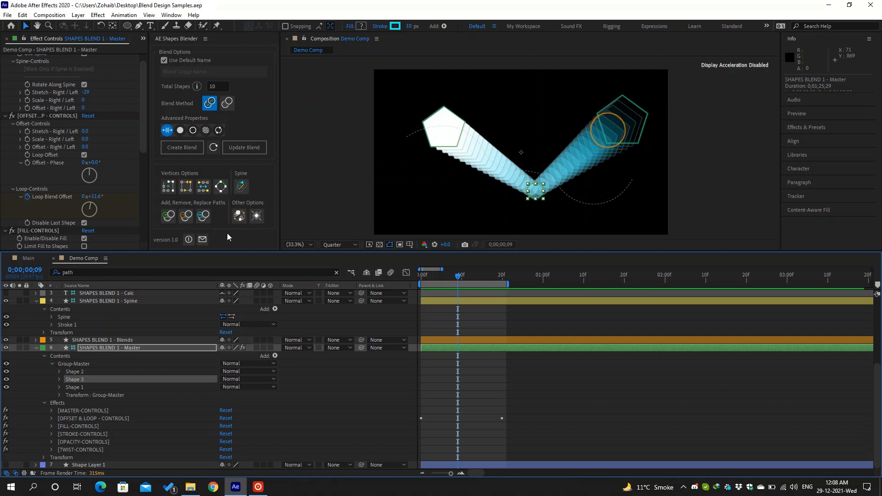
pyautogui.click(532, 197)
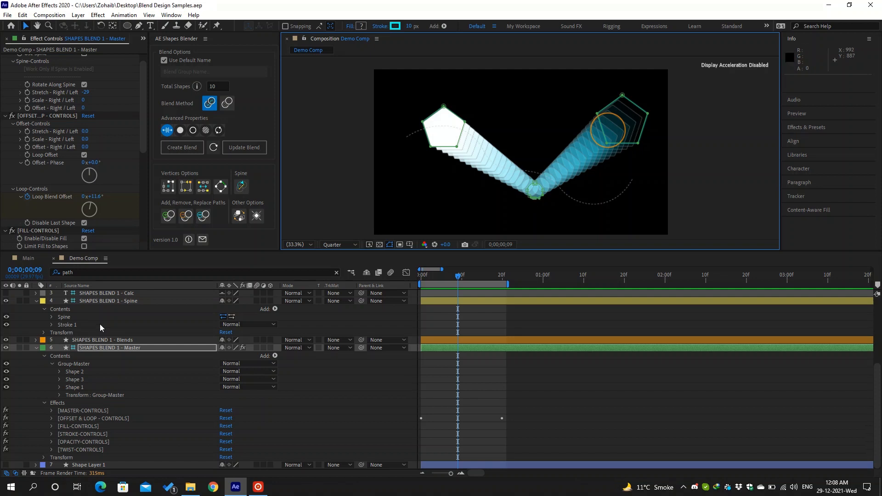
# - Filter the timeline to path properties and remove the middle circle path with Remove Paths
pyautogui.click(104, 271)
pyautogui.press('Return')
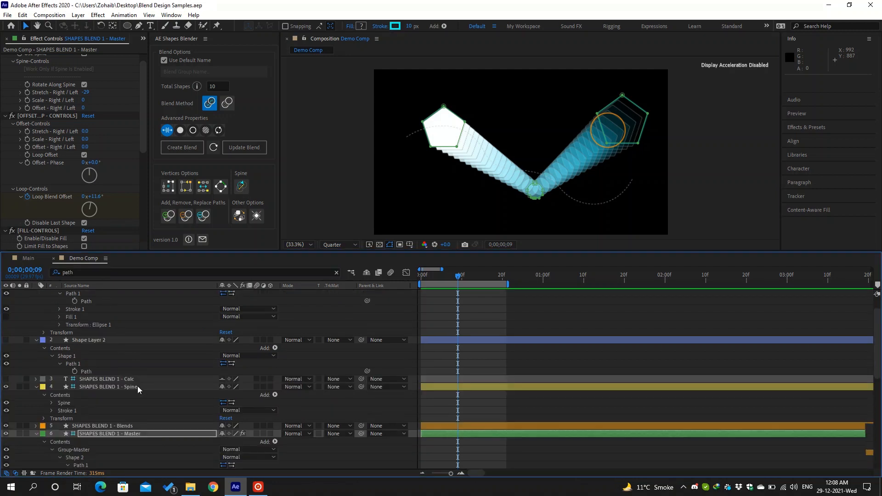
pyautogui.scroll(1, 137, 387)
pyautogui.scroll(-2, 139, 387)
pyautogui.scroll(-2, 142, 384)
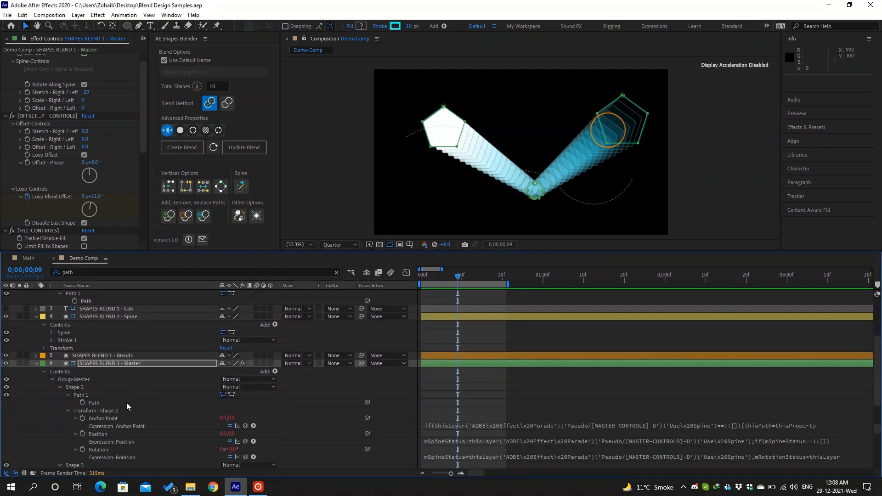
pyautogui.click(535, 192)
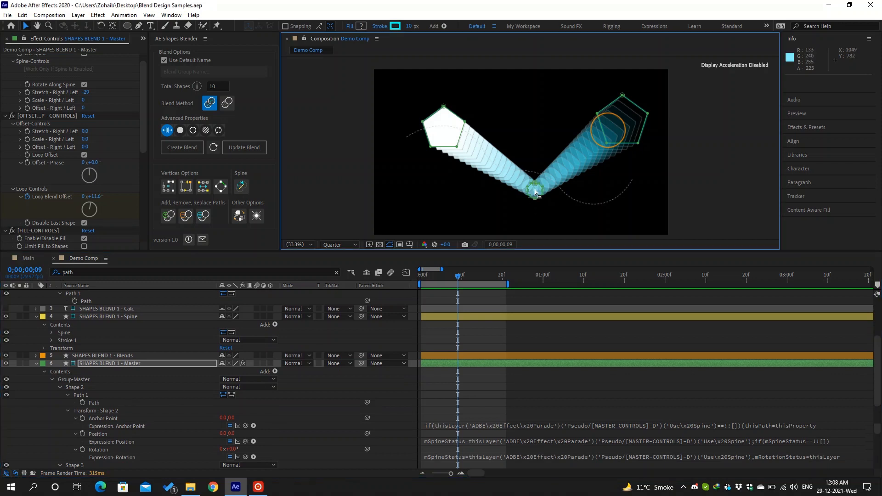
pyautogui.click(186, 216)
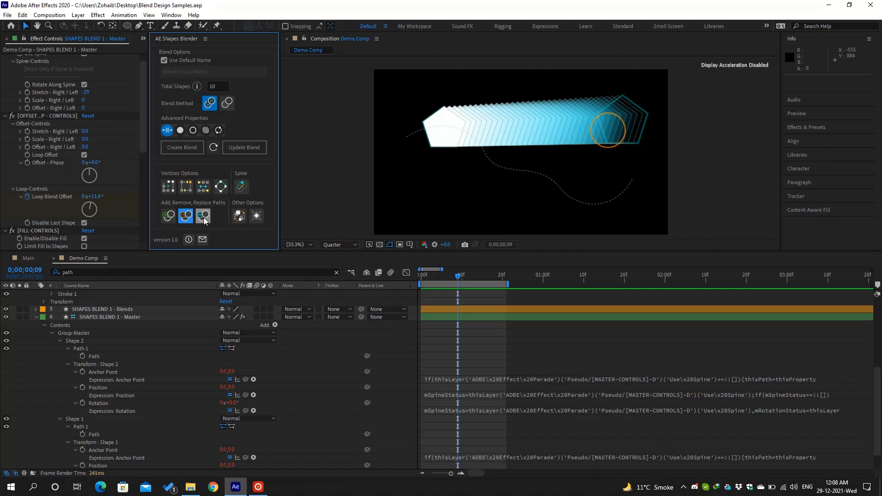
# - Collapse the layers' properties and draw a new star below the cyan blend with the Star Tool
pyautogui.click(37, 317)
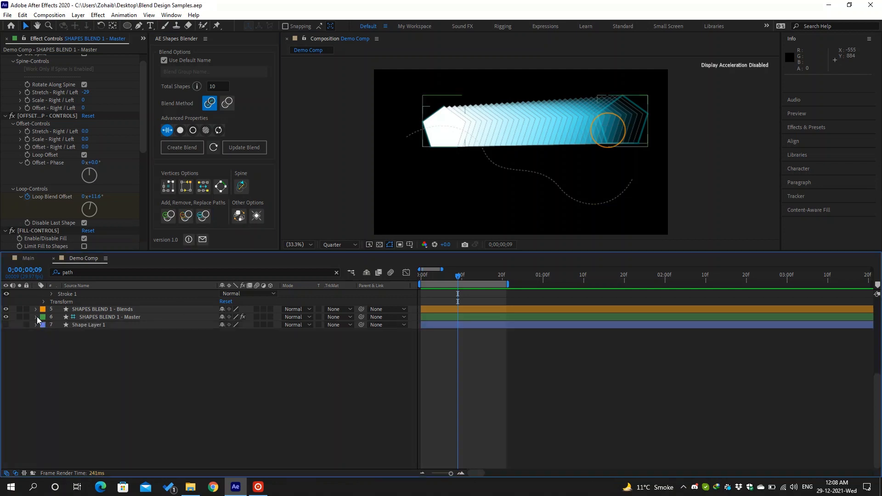
pyautogui.scroll(5, 37, 321)
pyautogui.click(35, 294)
pyautogui.click(37, 302)
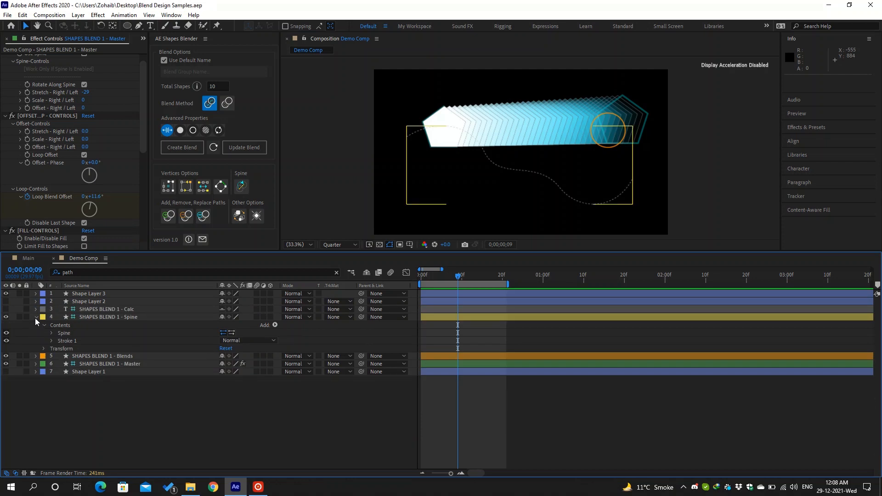
pyautogui.click(36, 317)
pyautogui.click(127, 26)
pyautogui.moveTo(127, 26); pyautogui.dragTo(151, 68)
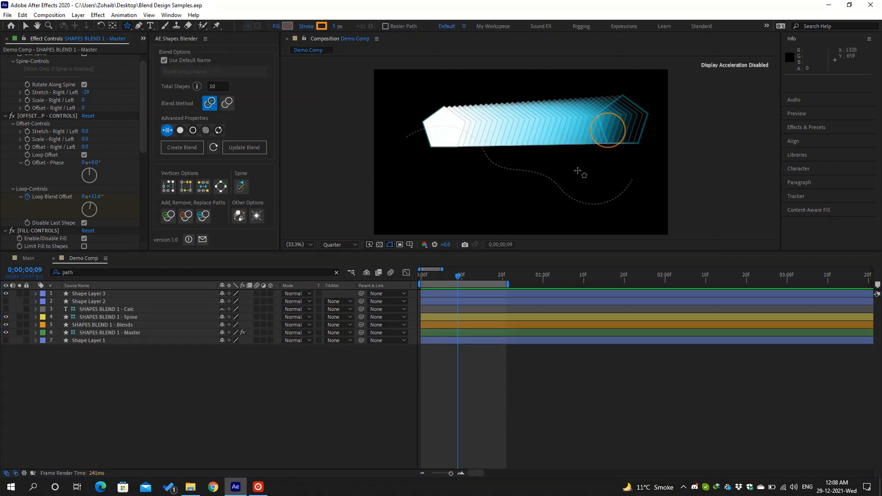
pyautogui.moveTo(577, 170); pyautogui.dragTo(593, 190)
# - Expand the star's Polystar 1 path to show its vertices, then select the SHAPES BLEND 1 - Master layer
pyautogui.press('v')
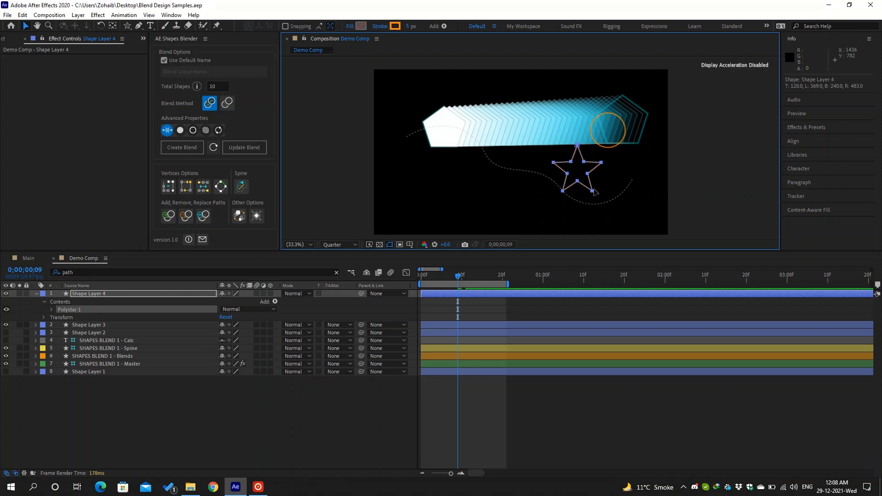
pyautogui.click(52, 309)
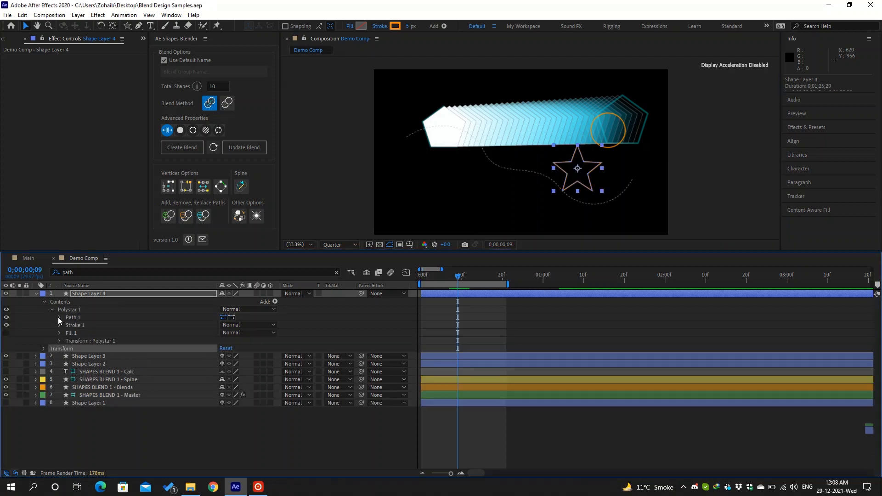
pyautogui.click(59, 317)
pyautogui.click(88, 325)
pyautogui.click(144, 404)
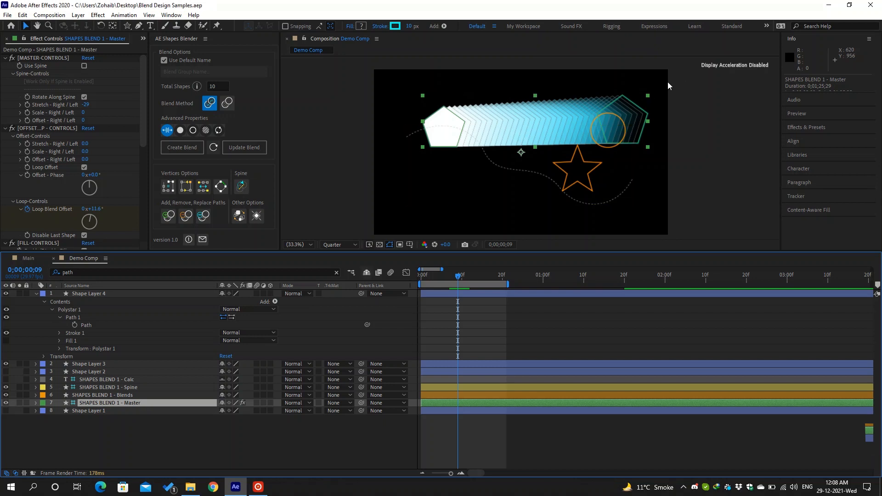
# - Nudge the right pentagon's top vertex slightly up-left
pyautogui.click(632, 102)
pyautogui.press('Escape')
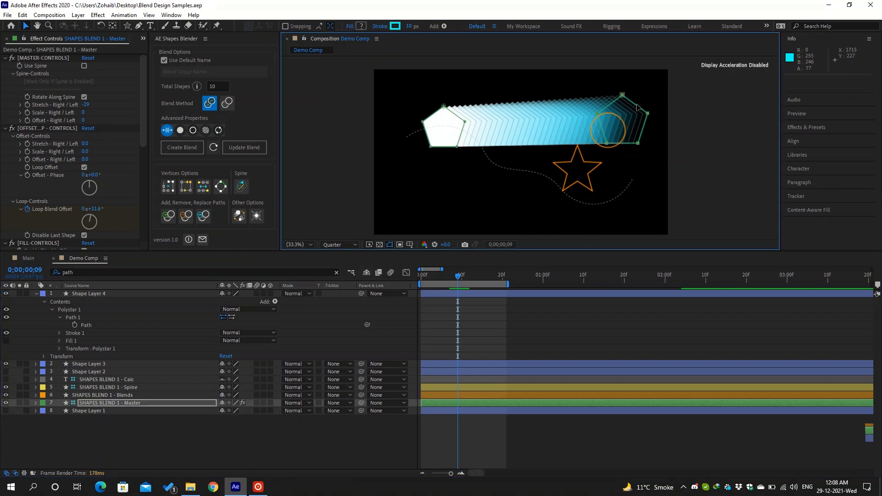
pyautogui.moveTo(622, 95); pyautogui.dragTo(621, 93)
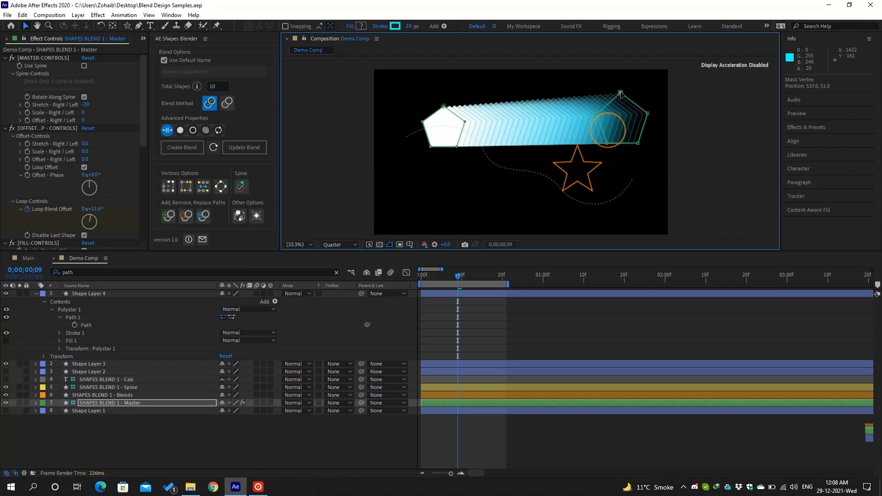
# - Filter the Master layer down to its path properties, collapse both shapes' transforms, and make Shape 2 visible again
pyautogui.click(36, 402)
pyautogui.click(130, 272)
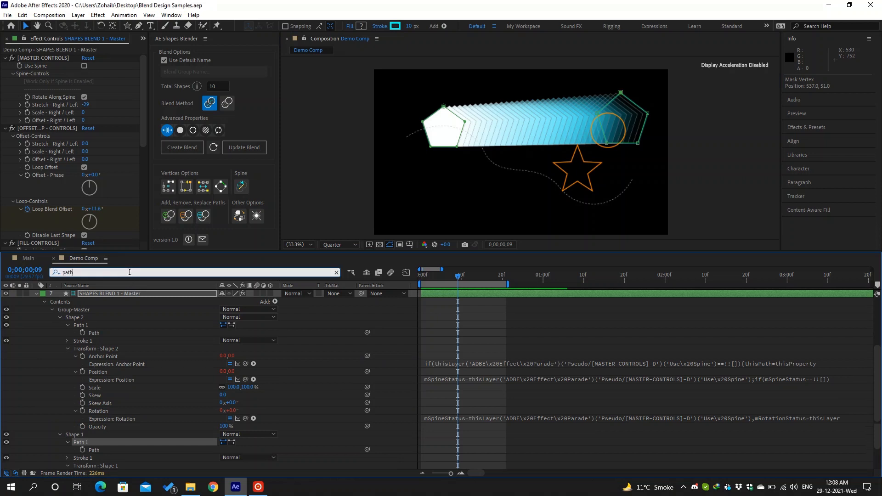
pyautogui.press('Return')
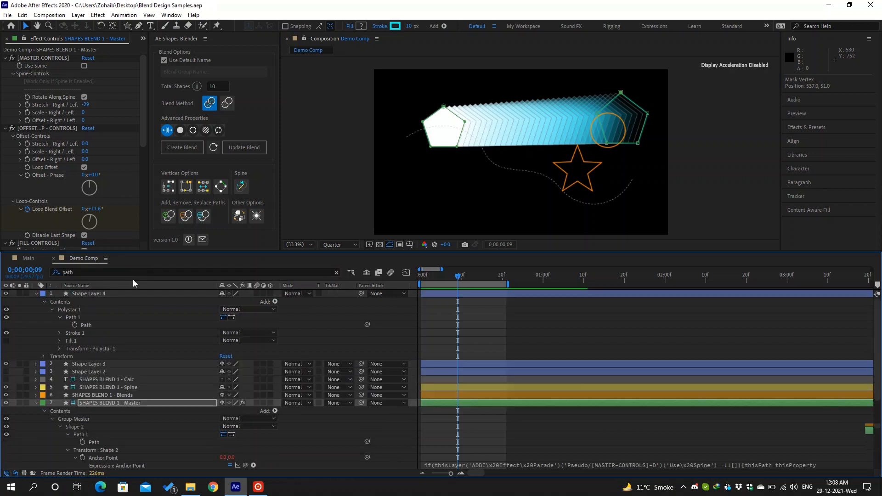
pyautogui.scroll(-3, 153, 352)
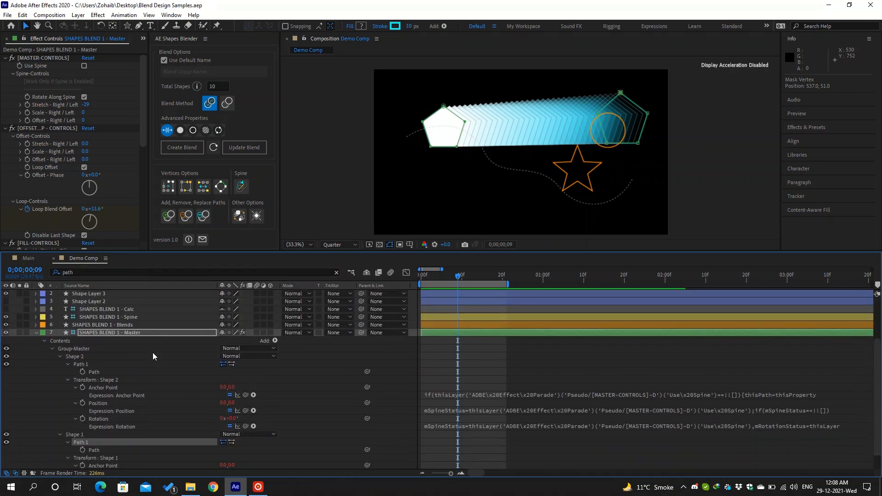
pyautogui.keyDown('alt'); pyautogui.keyDown('shift'); pyautogui.click(89, 381); pyautogui.keyUp('shift'); pyautogui.keyUp('alt')
pyautogui.keyDown('alt'); pyautogui.keyDown('shift'); pyautogui.click(103, 406); pyautogui.keyUp('shift'); pyautogui.keyUp('alt')
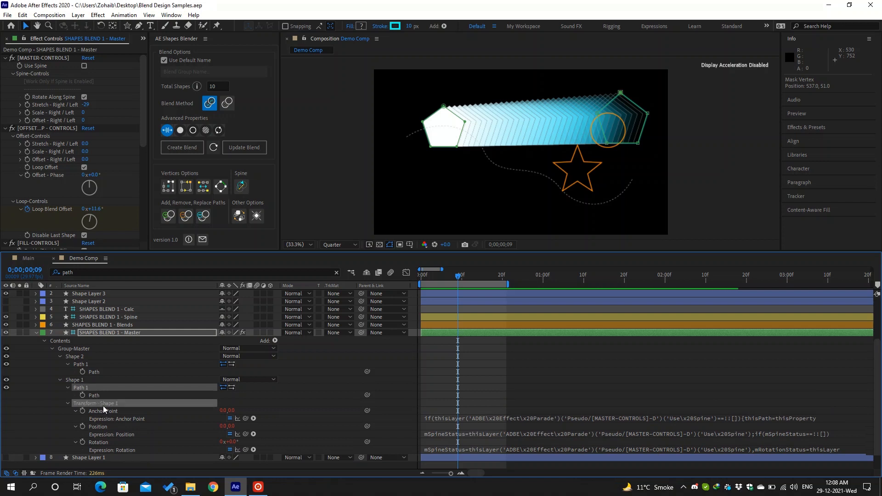
pyautogui.click(101, 372)
pyautogui.scroll(3, 101, 371)
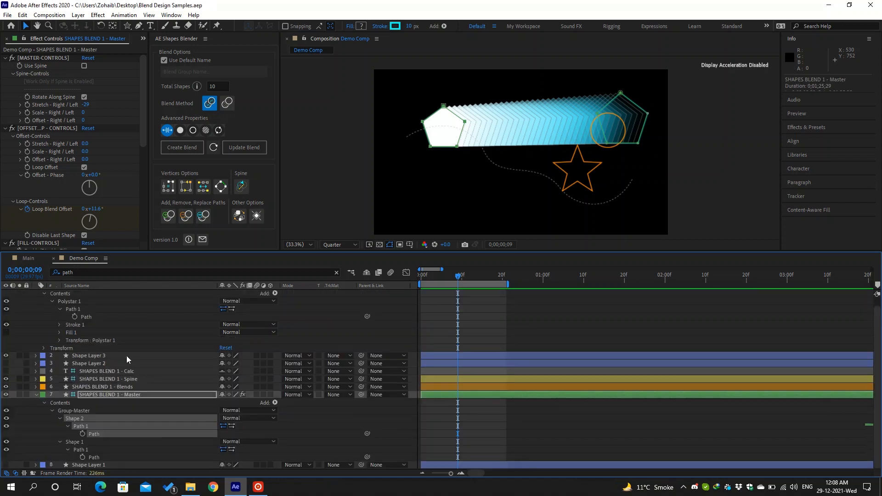
pyautogui.click(106, 316)
pyautogui.keyDown('shift'); pyautogui.click(110, 433); pyautogui.keyUp('shift')
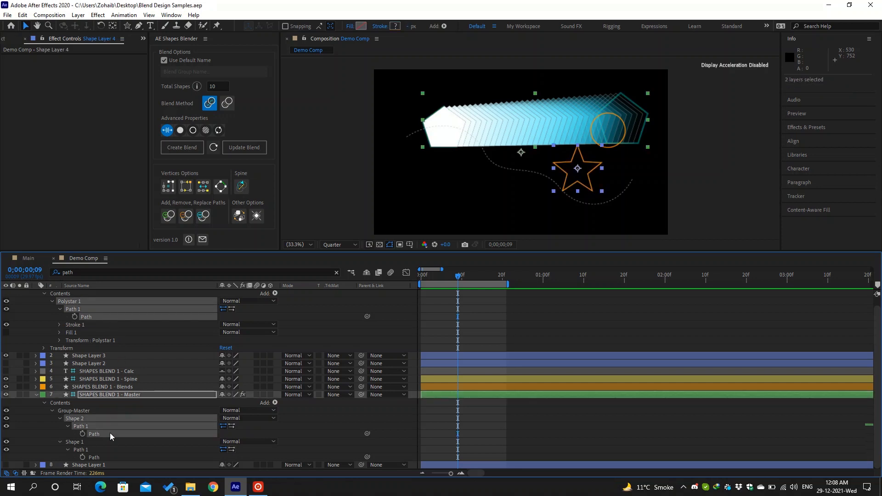
pyautogui.click(62, 437)
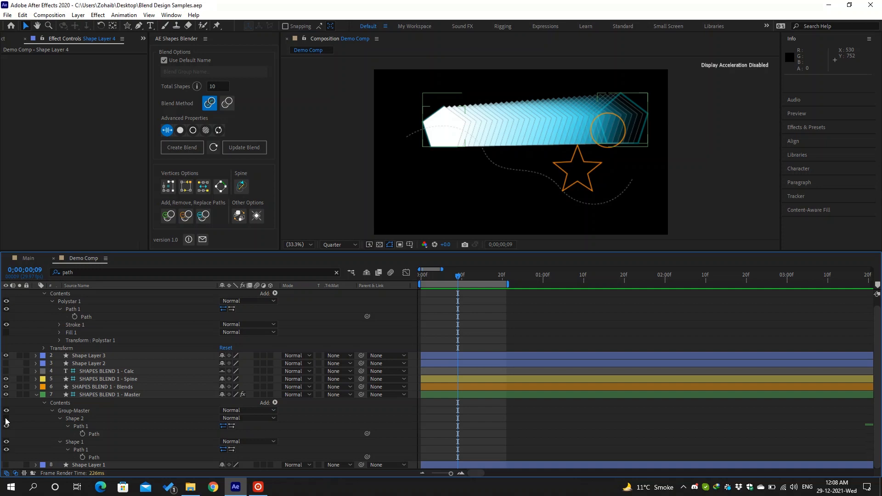
pyautogui.click(5, 419)
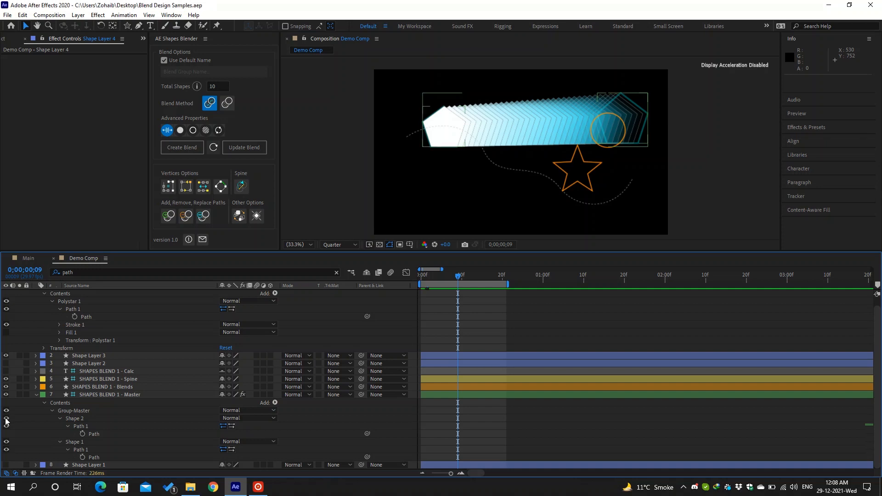
# - Replace Shape 1's path with the star's Polystar path, answering Yes to match all vertices
pyautogui.click(113, 458)
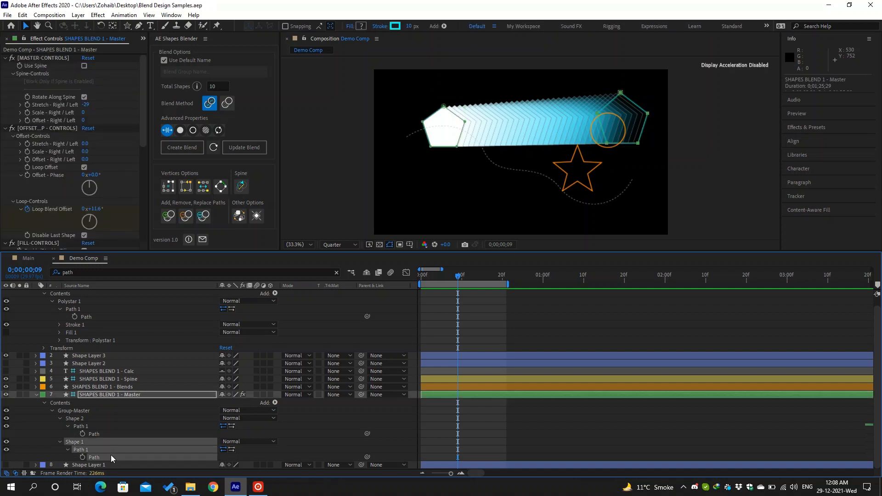
pyautogui.keyDown('shift'); pyautogui.click(95, 316); pyautogui.keyUp('shift')
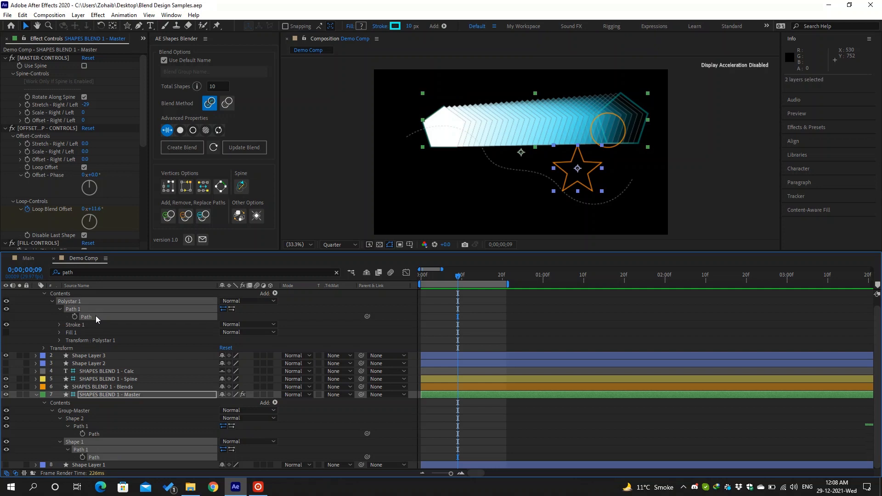
pyautogui.click(204, 216)
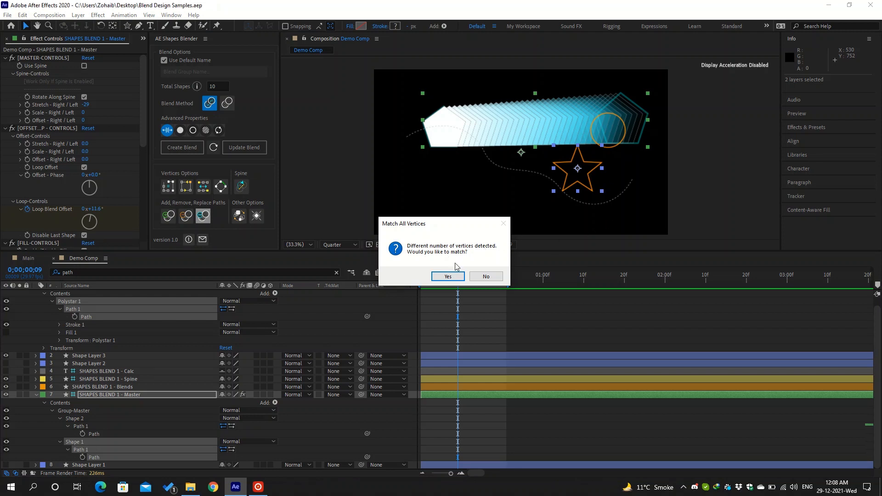
pyautogui.click(448, 276)
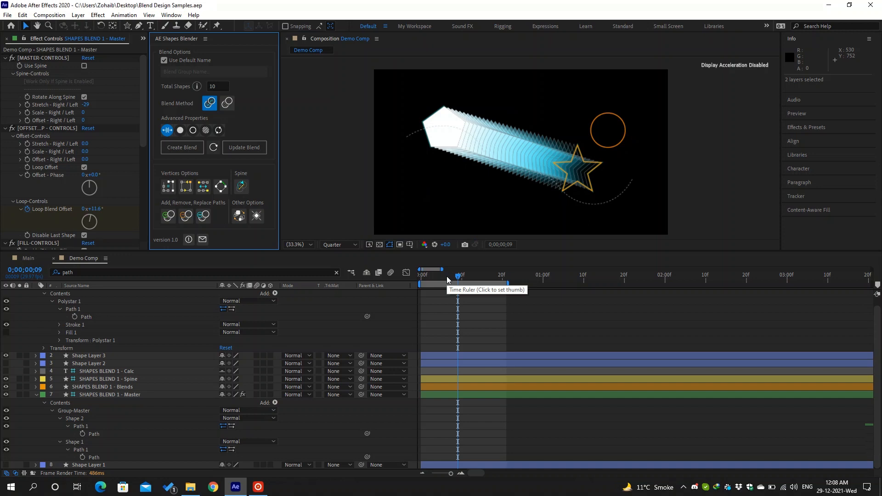
# - Select SHAPES BLEND 1 - Master and tick Use Spine so the pentagon-to-star blend follows the S-curve
pyautogui.scroll(1, 296, 320)
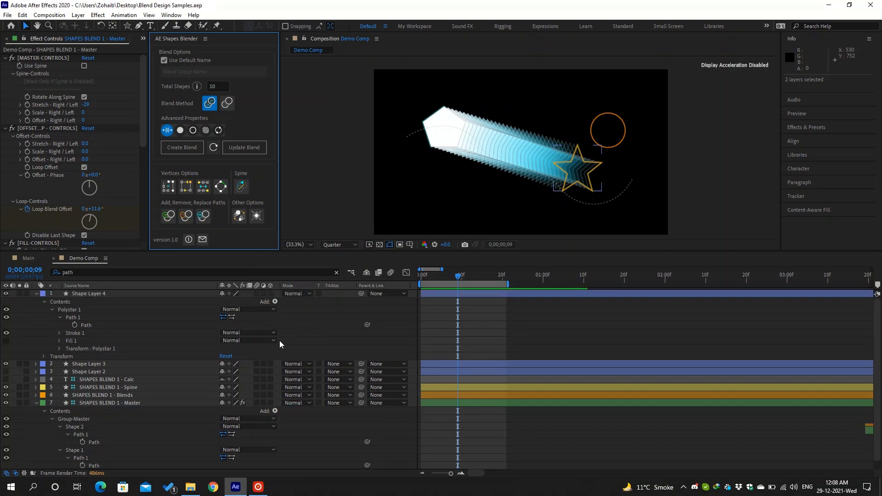
pyautogui.click(119, 403)
pyautogui.doubleClick(455, 114)
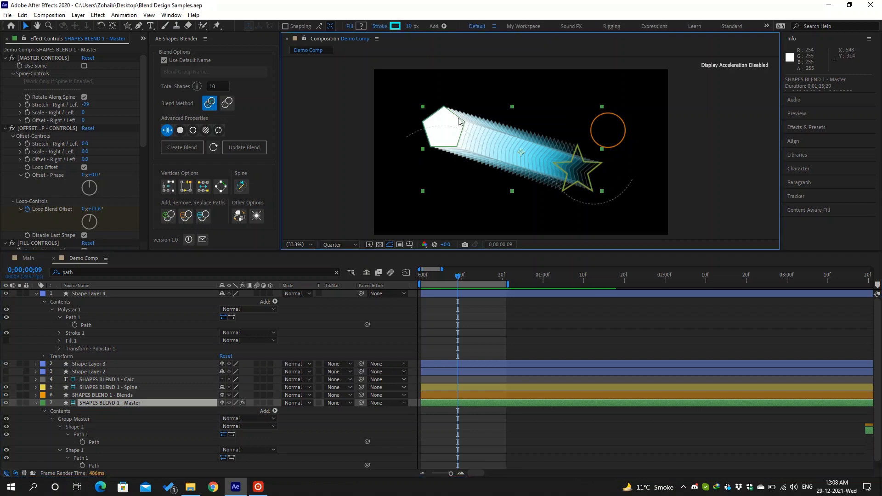
pyautogui.doubleClick(454, 114)
pyautogui.press('Escape')
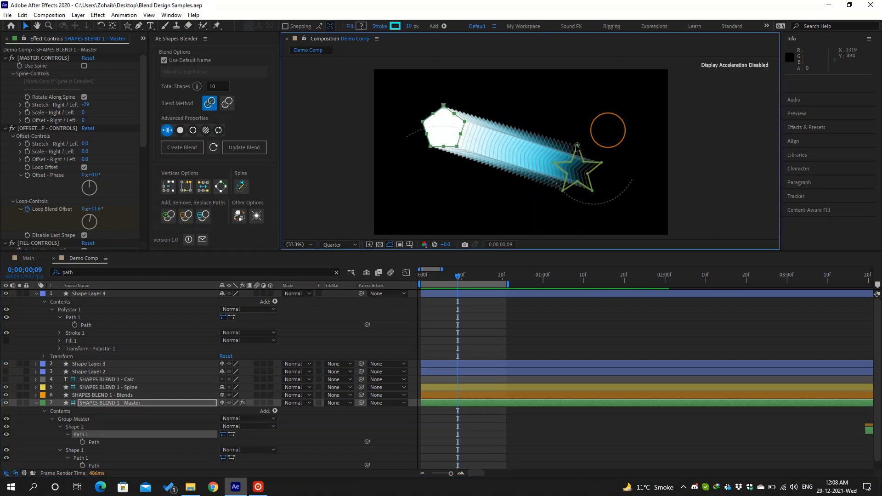
pyautogui.click(145, 386)
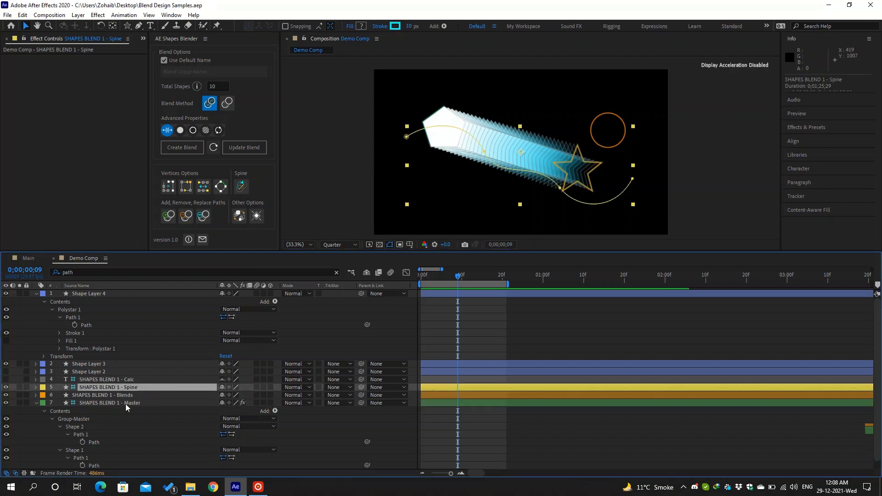
pyautogui.click(125, 404)
pyautogui.click(85, 66)
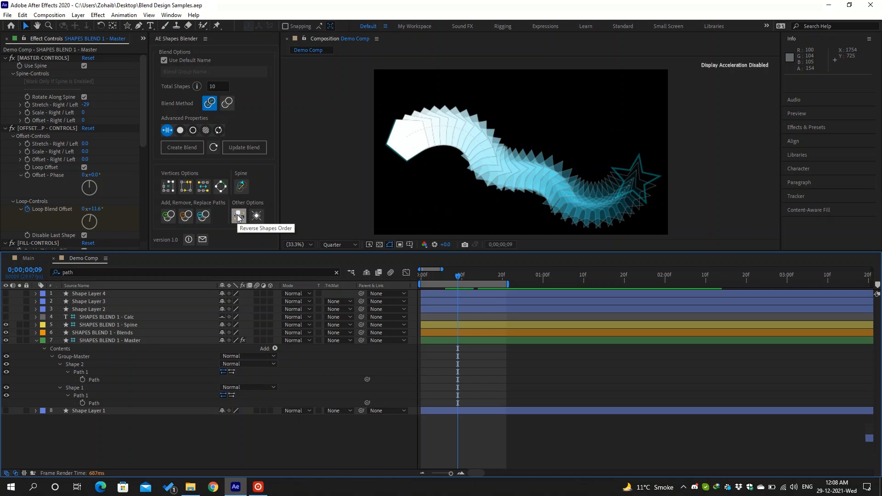
# - Select SHAPES BLEND 1 - Blends and apply Reverse Shapes Order to put the star in front
pyautogui.click(238, 218)
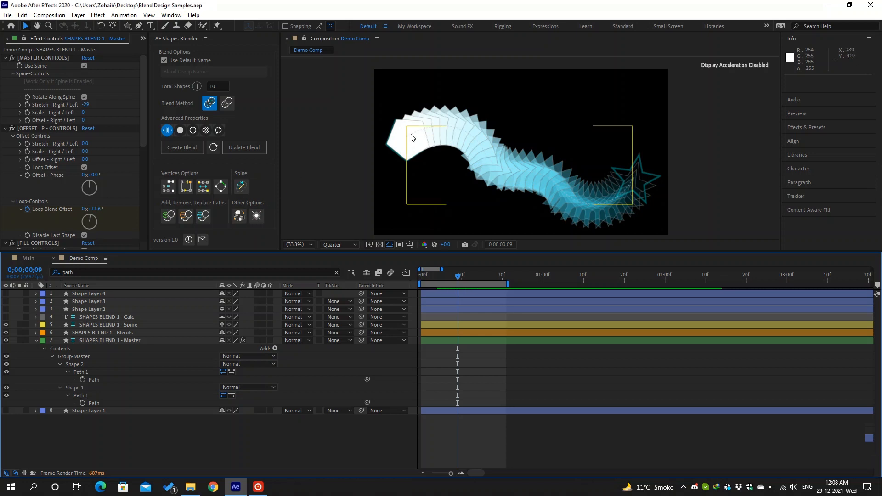
pyautogui.click(642, 183)
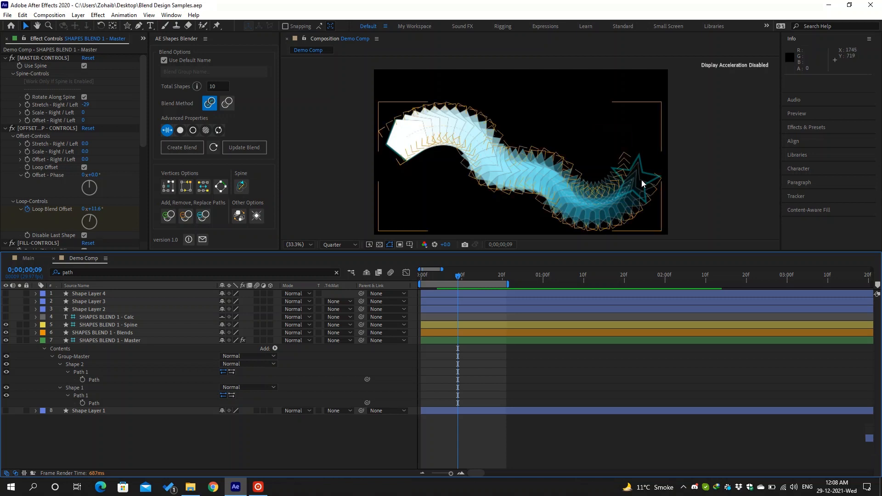
pyautogui.click(238, 218)
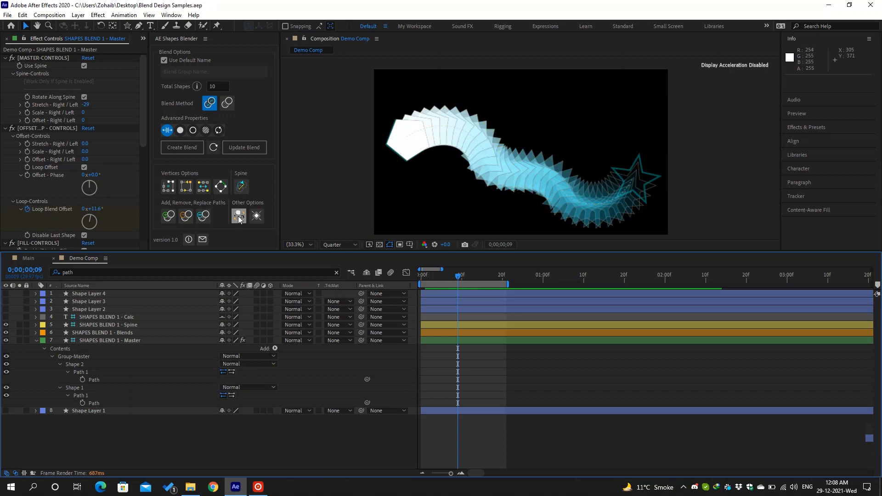
pyautogui.click(144, 334)
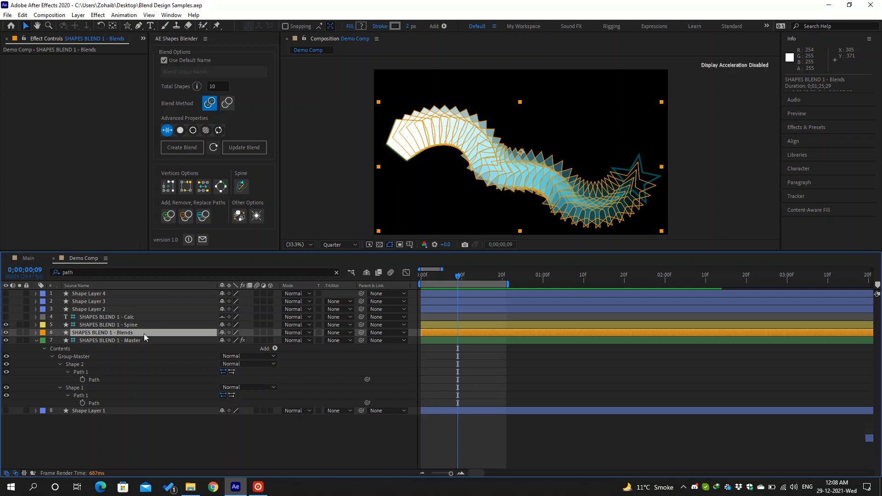
pyautogui.click(239, 217)
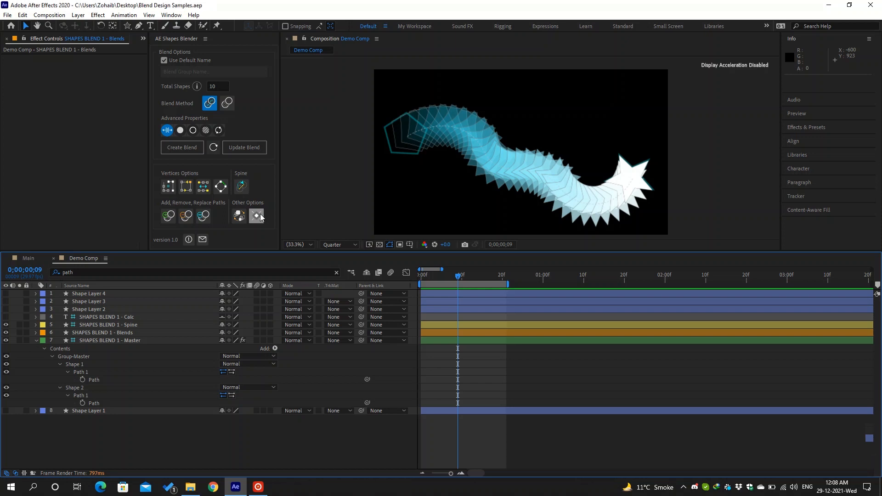
pyautogui.click(260, 218)
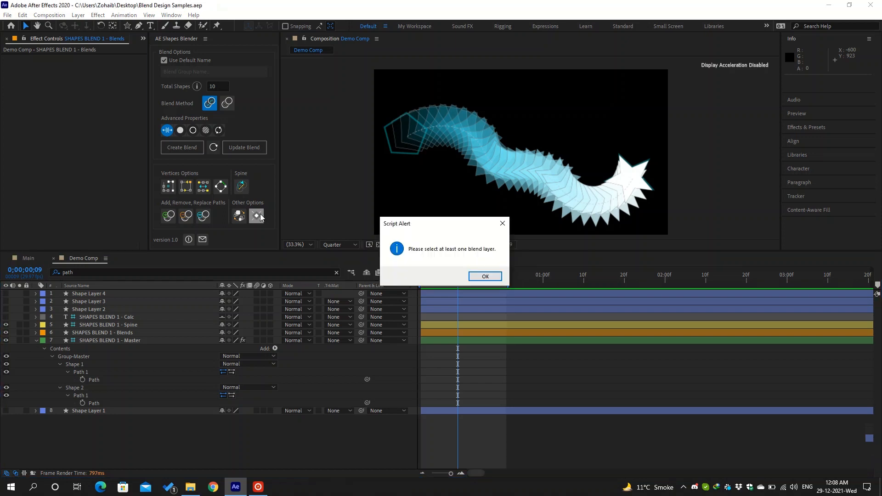
# - Dismiss the warning, select the Master layer, and freeze the blend with Freeze/Unfreeze
pyautogui.click(485, 276)
pyautogui.click(152, 340)
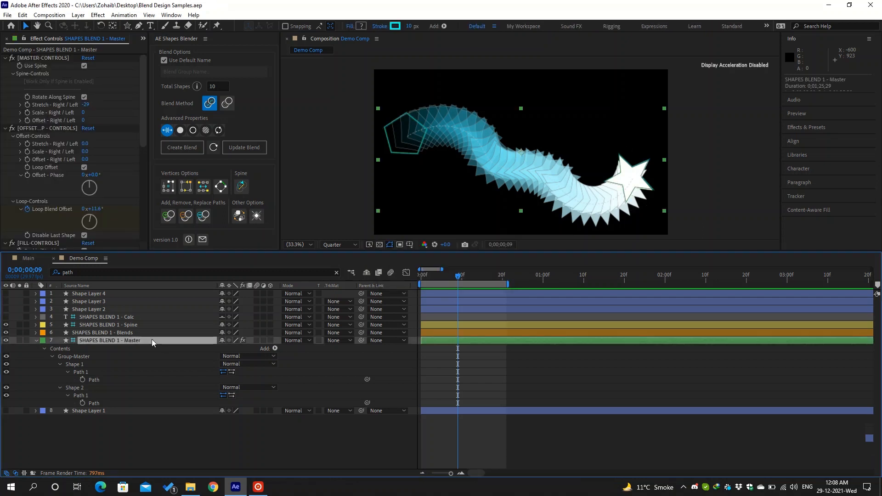
pyautogui.click(255, 217)
pyautogui.click(256, 217)
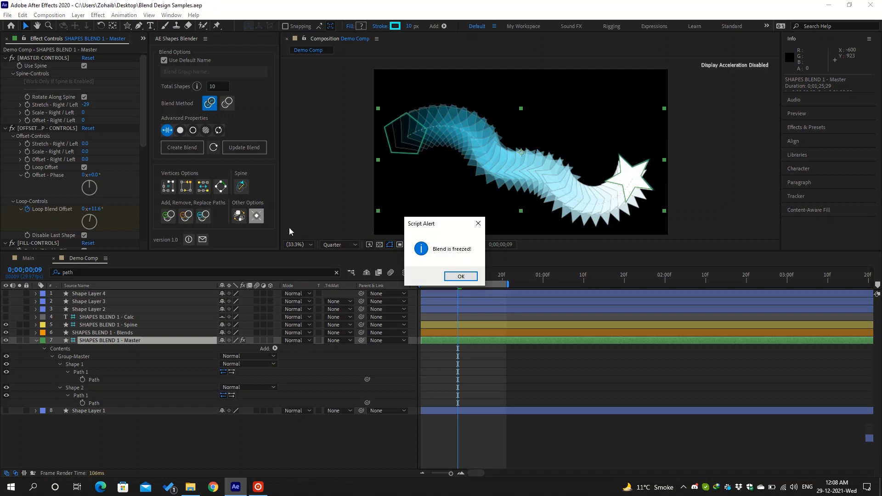
pyautogui.click(460, 277)
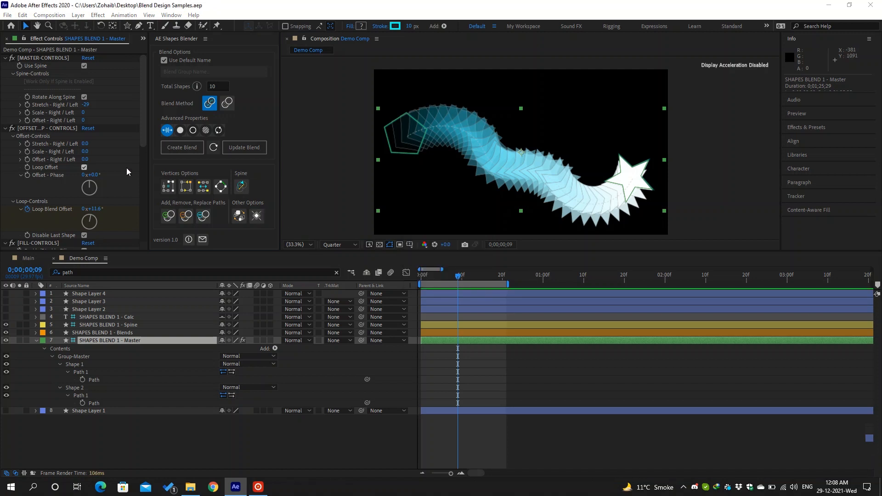
# - Test the frozen blend by scrubbing Offset Stretch, undo it, then unfreeze the blend
pyautogui.scroll(-3, 127, 171)
pyautogui.scroll(-7, 127, 171)
pyautogui.scroll(9, 86, 124)
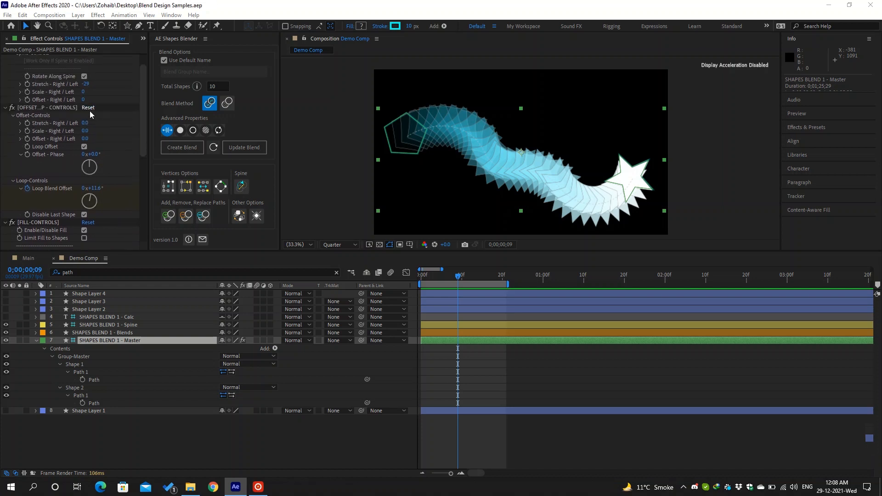
pyautogui.moveTo(87, 123); pyautogui.dragTo(101, 122)
pyautogui.hotkey('ctrl', 'z')
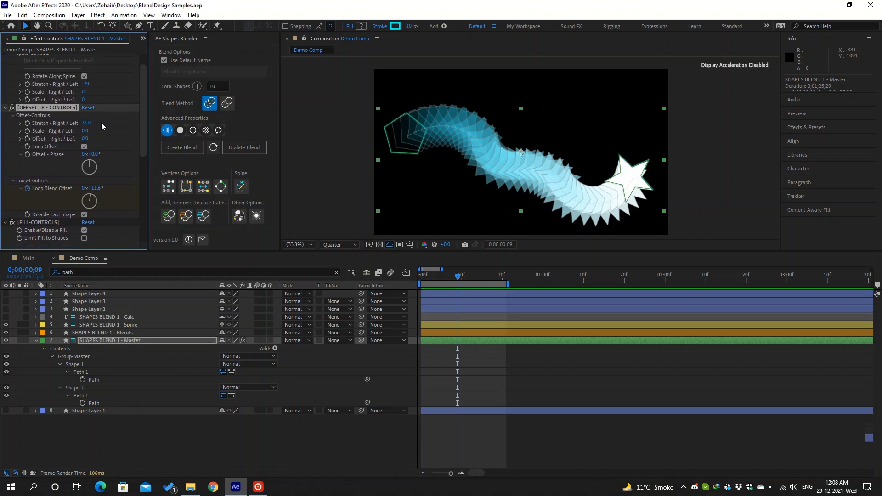
pyautogui.click(259, 217)
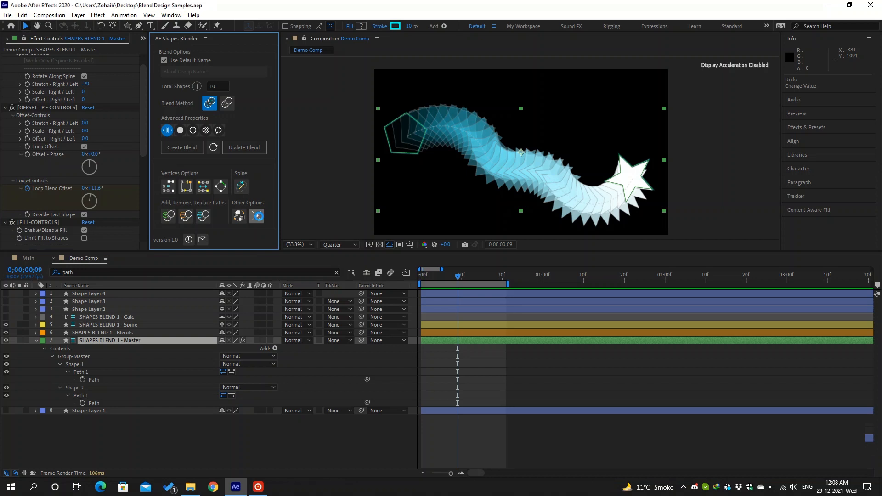
pyautogui.click(257, 215)
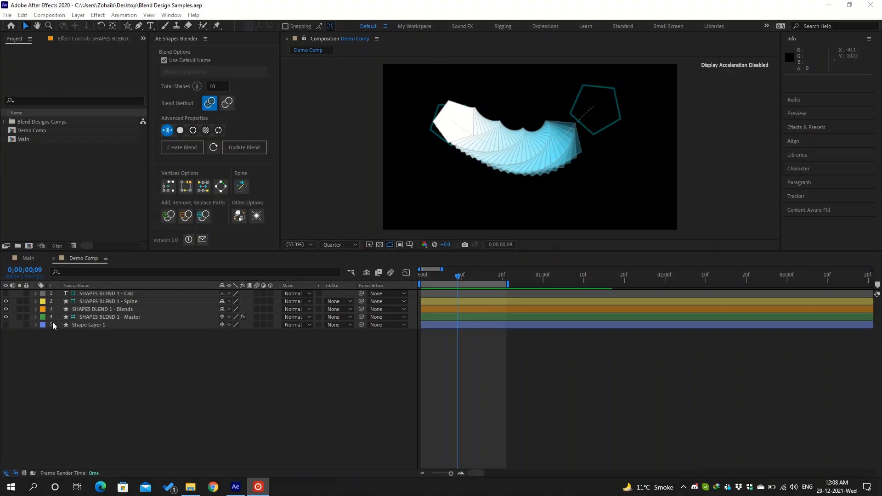
# - Select the SHAPES BLEND 1 - Blends layer in the fresh Demo Comp
pyautogui.click(35, 310)
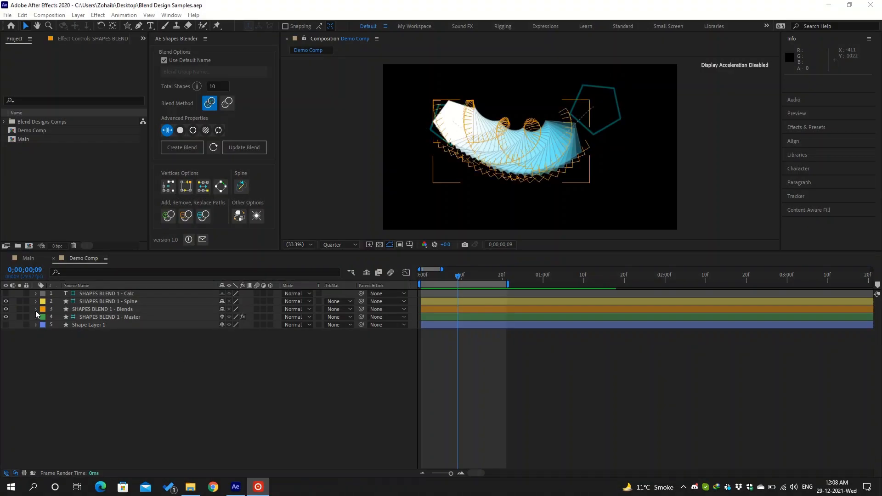
# - Refresh the Master layer's settings in AE Shapes Blender and update the blend to 10 total shapes
pyautogui.click(35, 309)
pyautogui.click(275, 317)
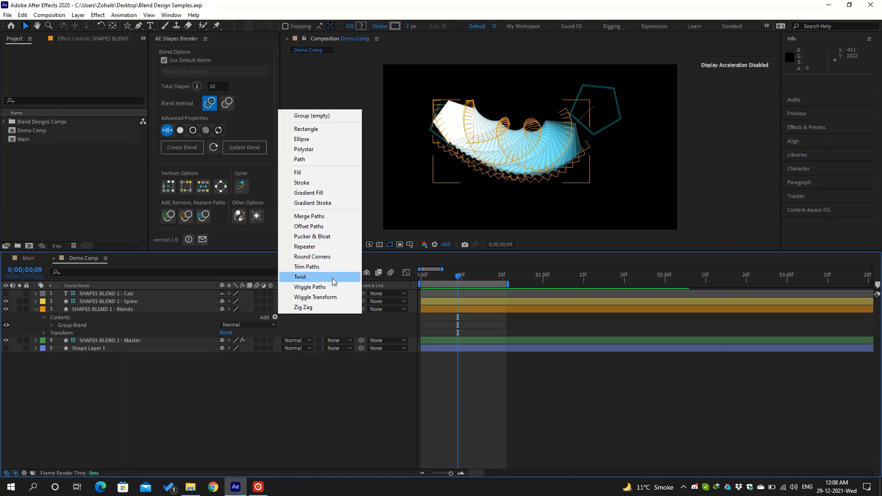
pyautogui.click(137, 340)
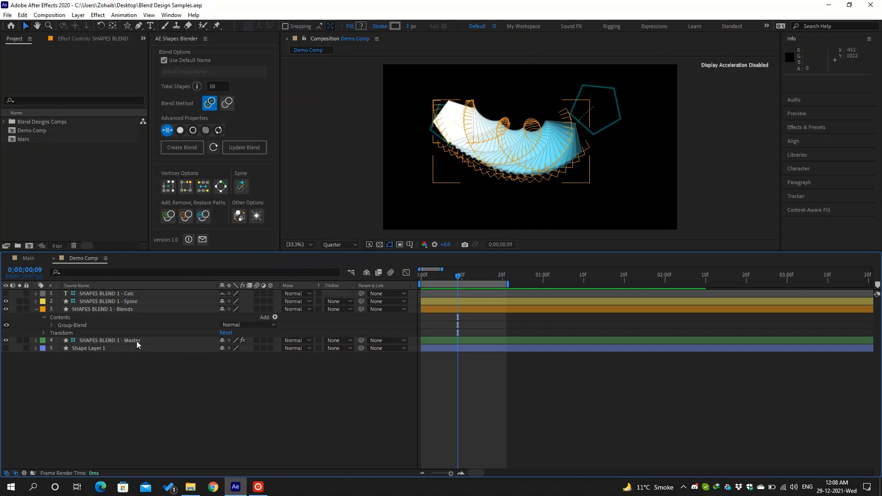
pyautogui.click(137, 341)
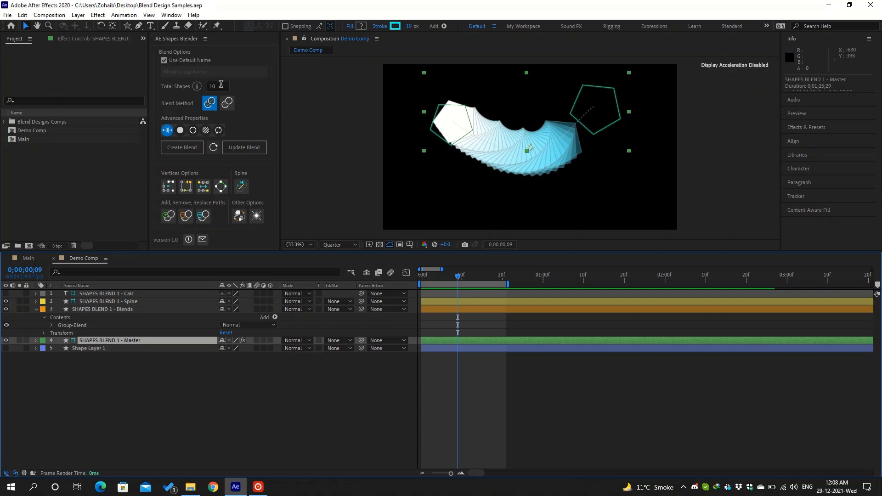
pyautogui.click(214, 148)
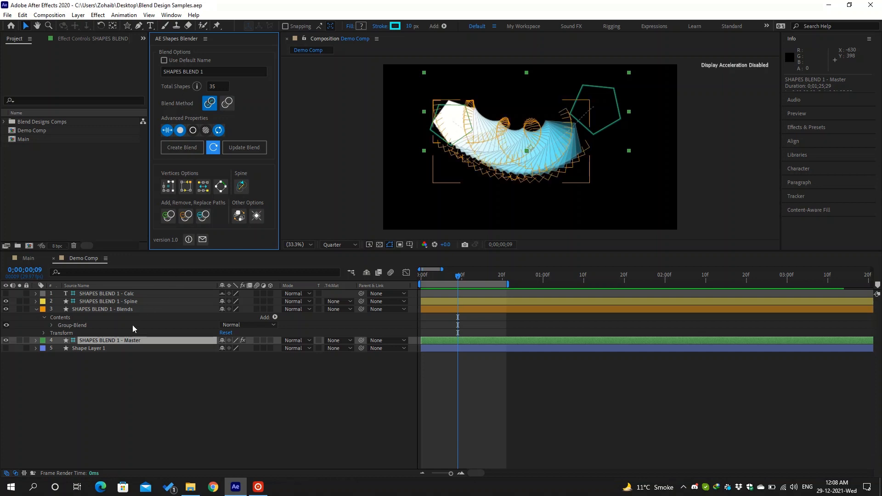
pyautogui.click(220, 86)
pyautogui.write('10')
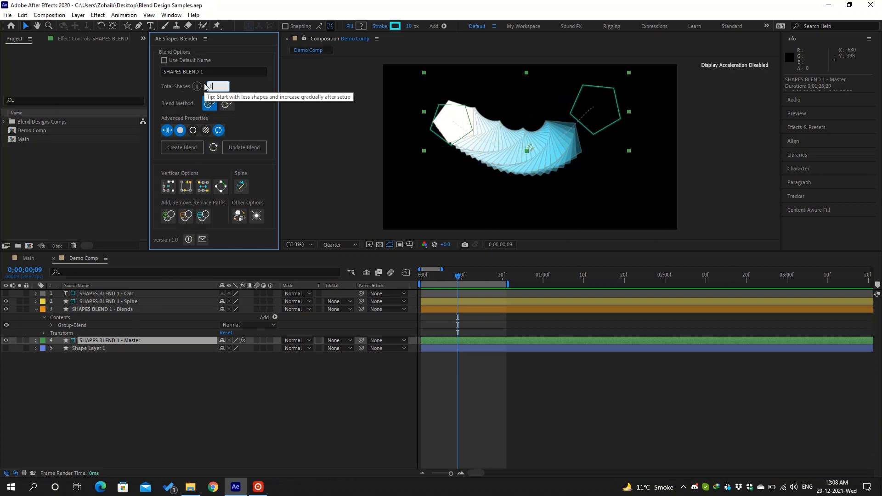
pyautogui.click(245, 150)
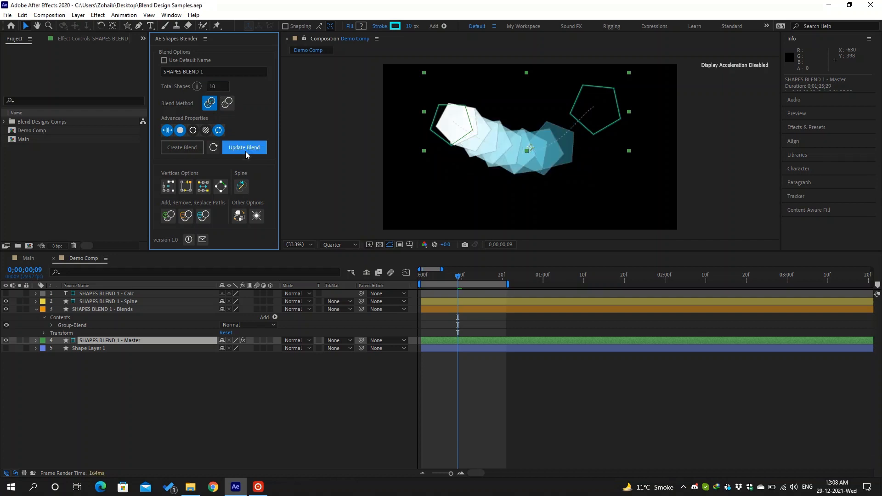
# - Reset the blend's TWIST-CONTROLS back to 0° in the Master layer controls
pyautogui.click(146, 310)
pyautogui.click(139, 341)
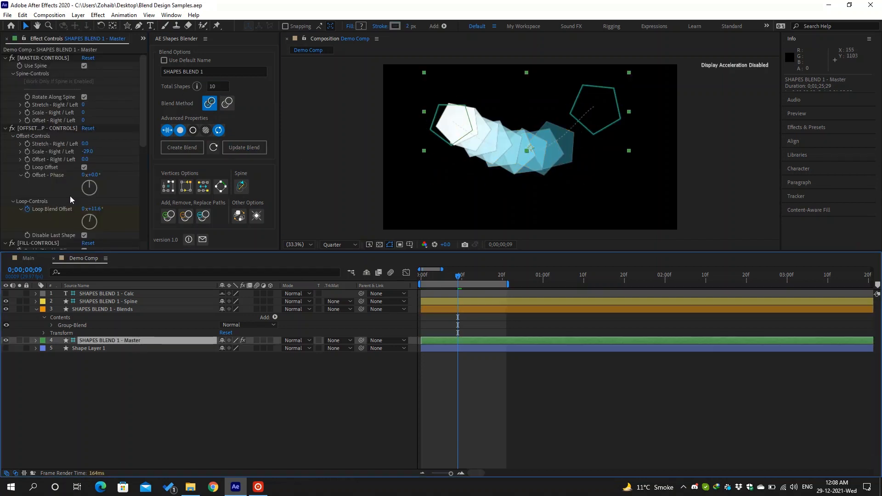
pyautogui.scroll(-10, 70, 196)
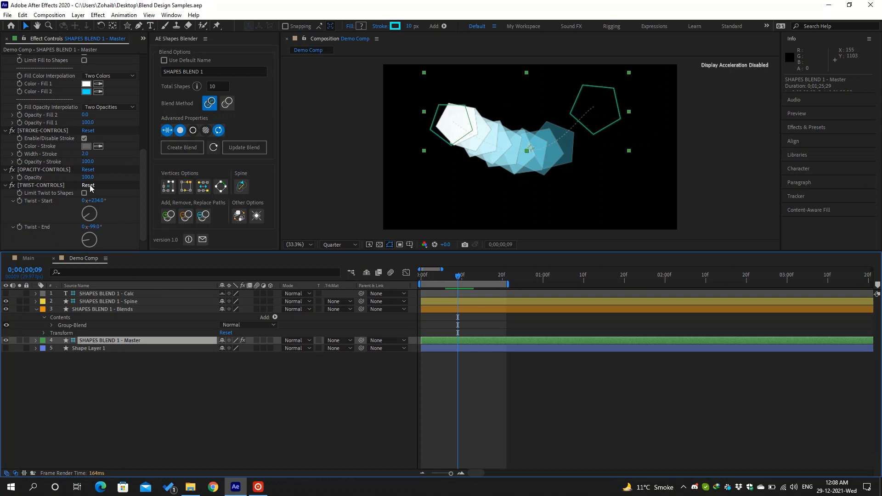
pyautogui.click(89, 185)
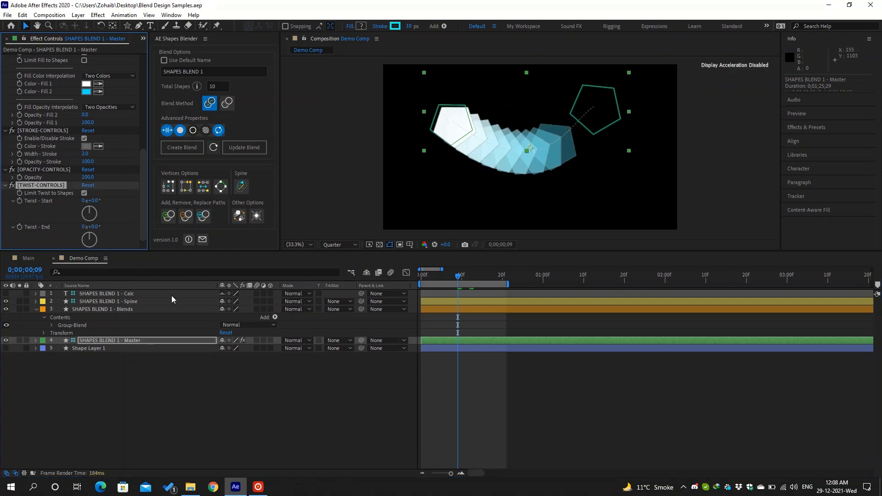
pyautogui.click(274, 317)
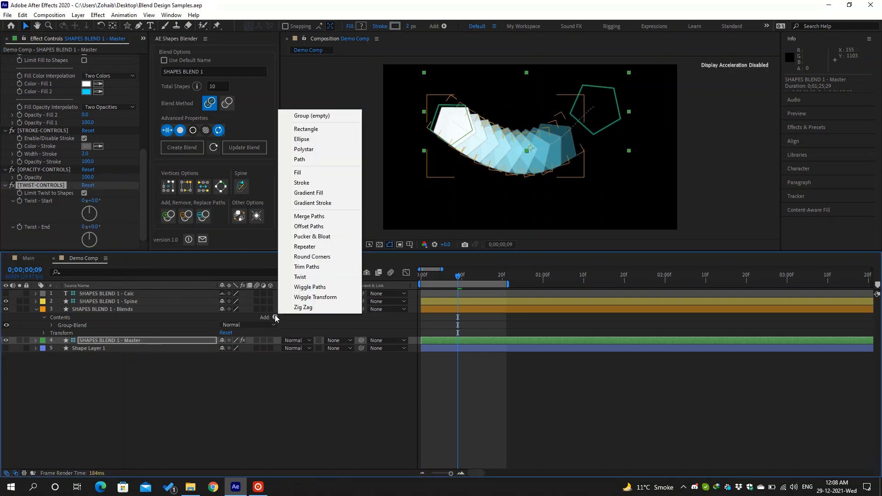
# - Try Wiggle Paths with size 46 on the blend shapes, preview it, then delete it
pyautogui.click(319, 288)
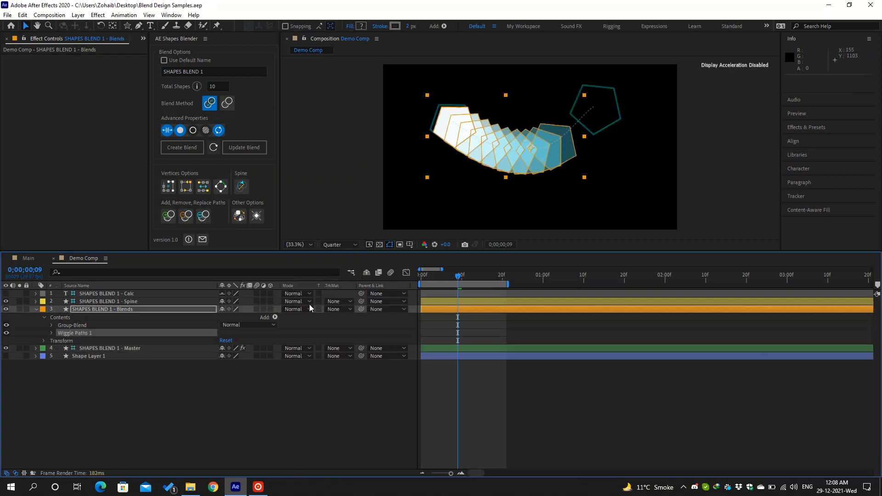
pyautogui.click(50, 332)
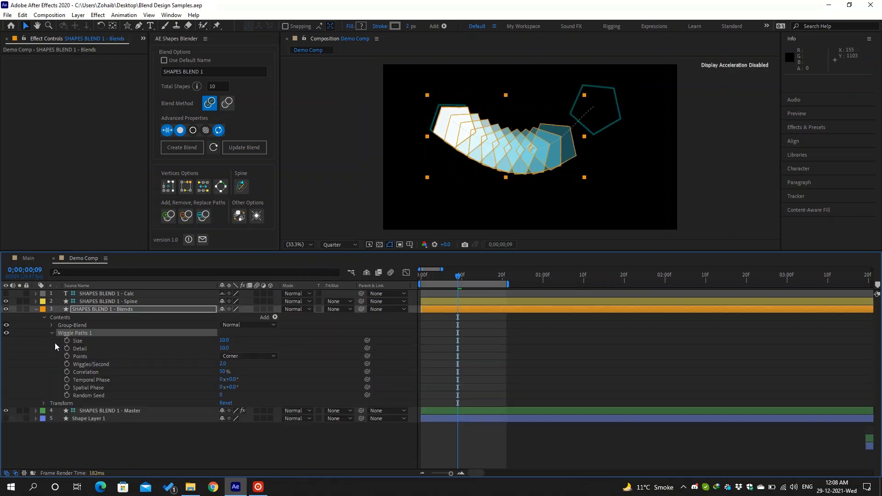
pyautogui.moveTo(221, 346); pyautogui.dragTo(277, 340)
pyautogui.click(291, 348)
pyautogui.press('space')
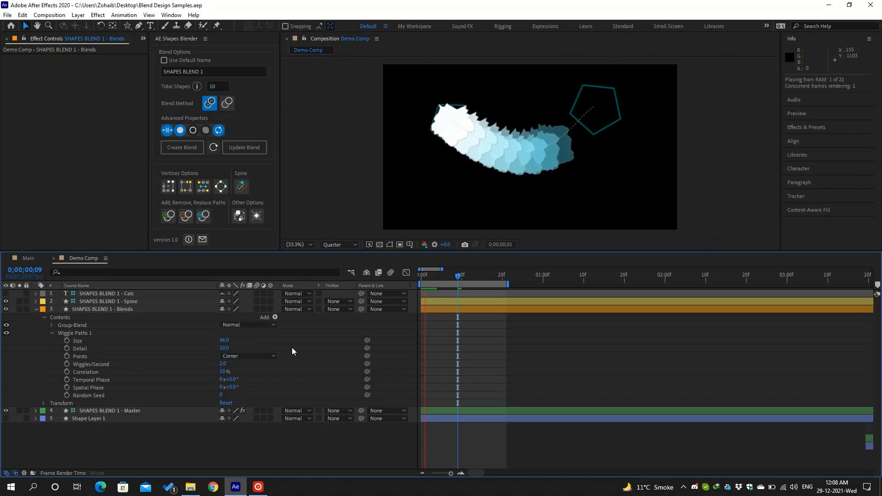
pyautogui.press('space')
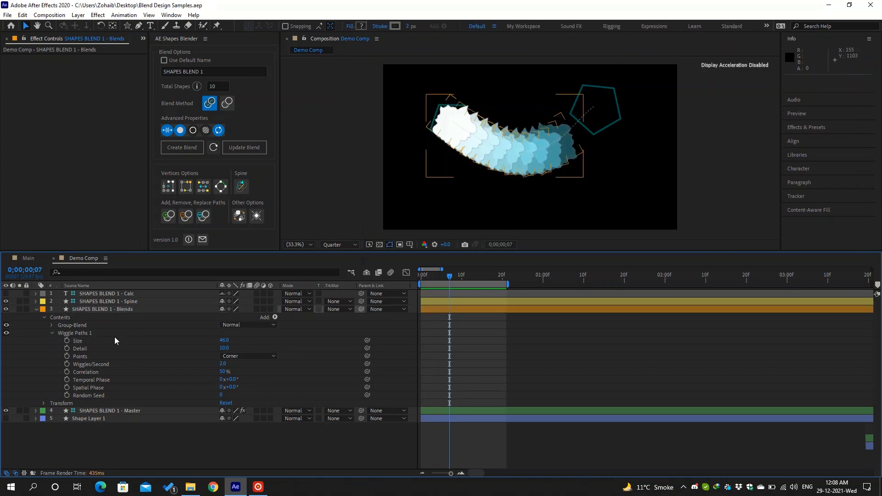
pyautogui.click(108, 335)
pyautogui.press('Delete')
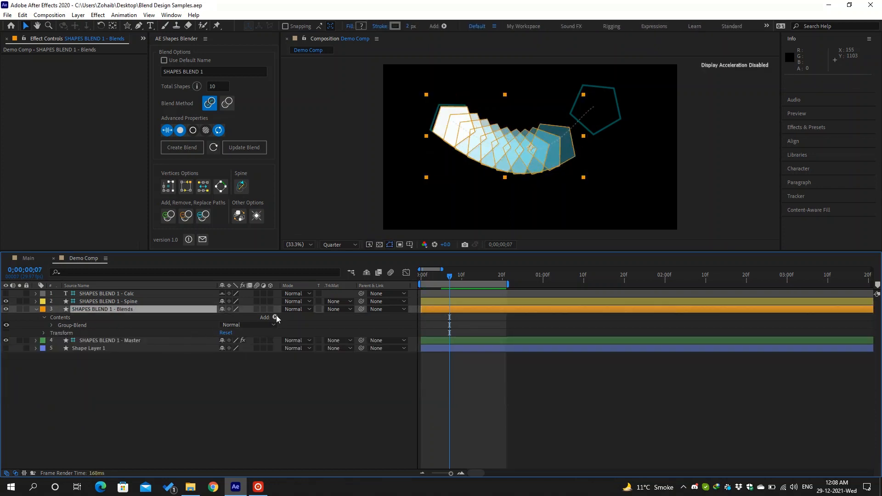
# - Add Pucker & Bloat to the blend shapes and set its Amount to 65
pyautogui.click(276, 317)
pyautogui.click(324, 239)
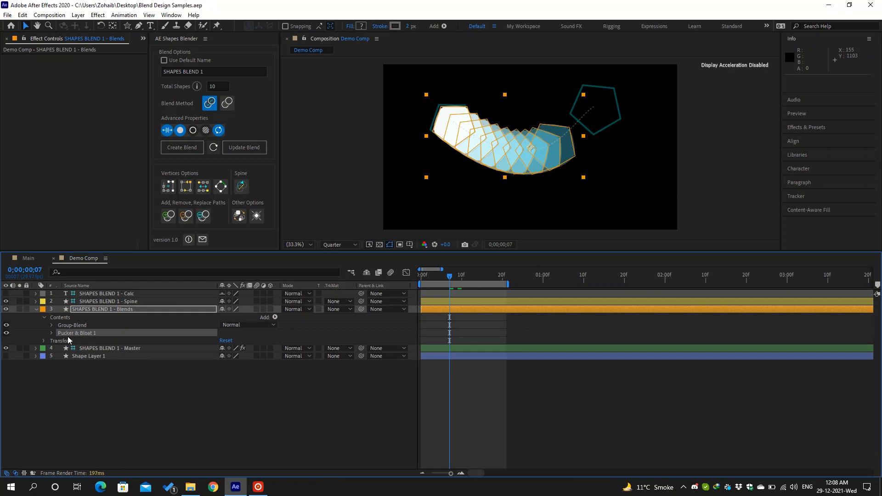
pyautogui.click(52, 334)
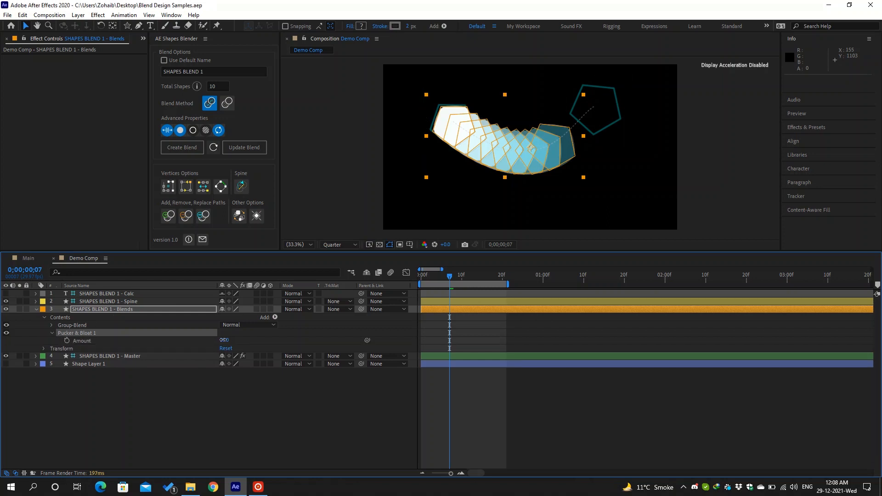
pyautogui.moveTo(223, 340); pyautogui.dragTo(272, 403)
pyautogui.click(272, 404)
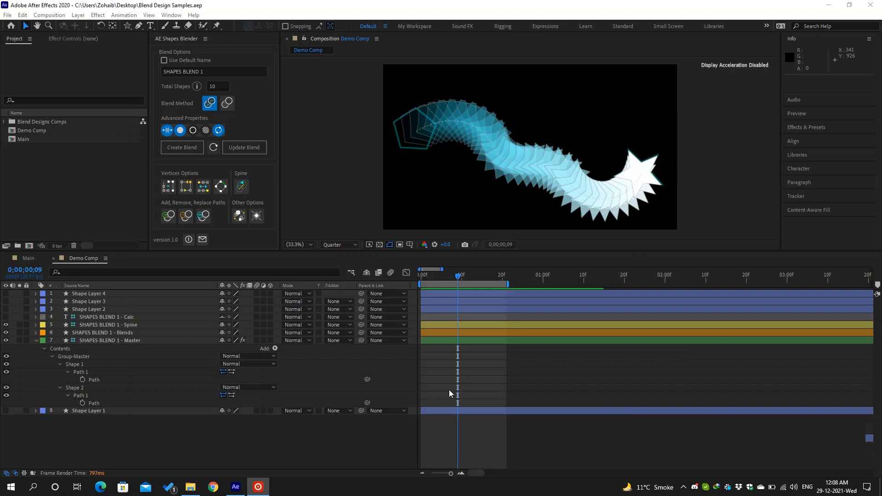
# - Expand the Blend Designs Comps folder and switch to the Main composition
pyautogui.click(4, 122)
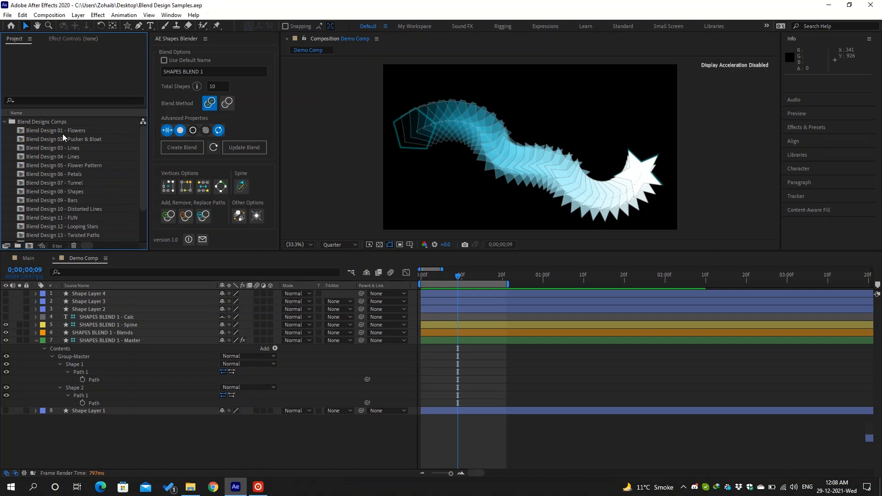
pyautogui.click(34, 257)
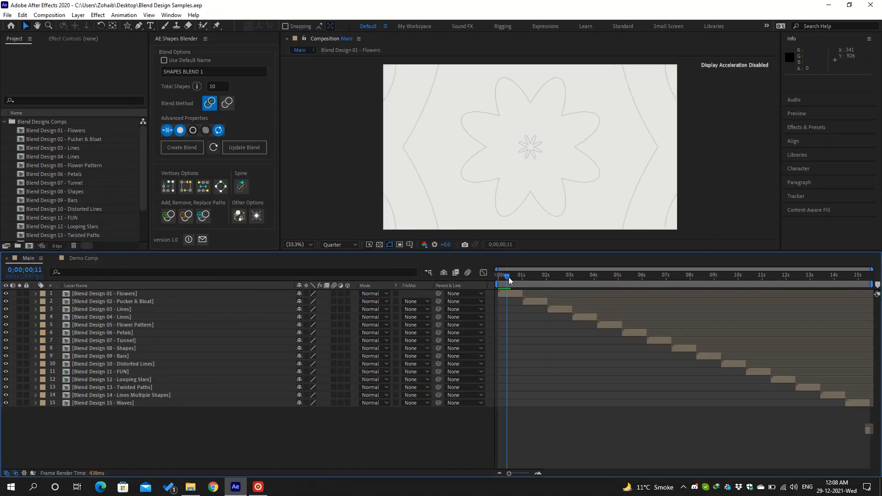
# - Open the Blend Design 01 - Flowers composition and select its master blend layer
pyautogui.moveTo(508, 277); pyautogui.dragTo(522, 281)
pyautogui.doubleClick(514, 293)
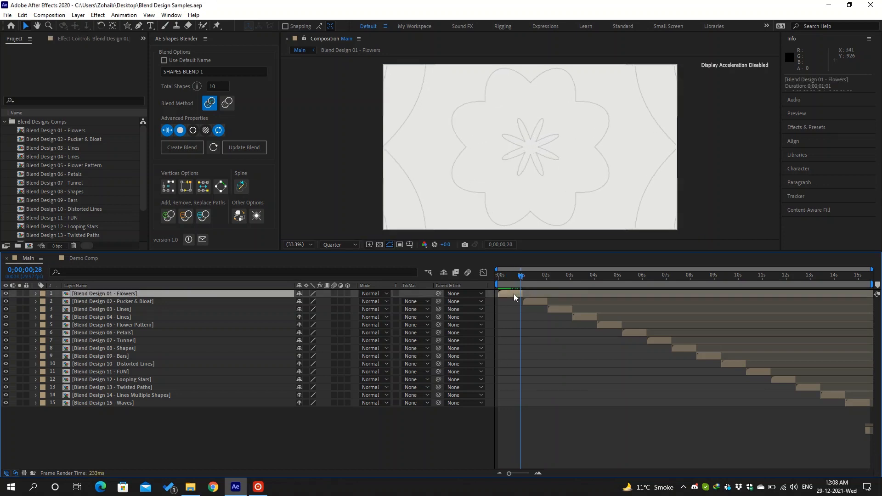
pyautogui.click(503, 278)
pyautogui.click(173, 317)
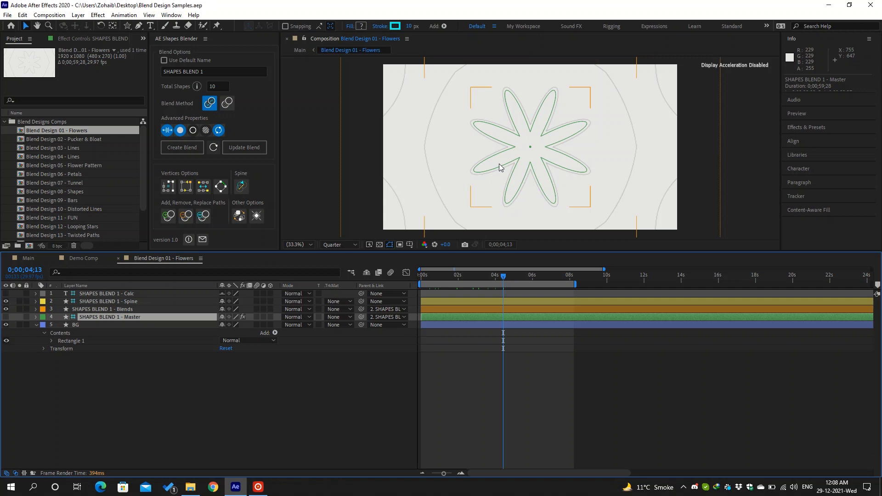
pyautogui.scroll(-6, 499, 164)
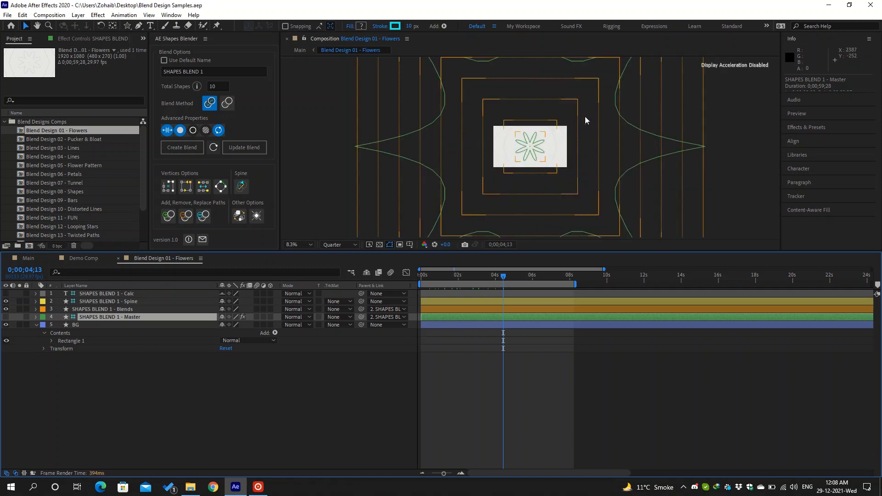
pyautogui.scroll(4, 585, 116)
# - Expand the Flowers master layer's Group-Master shapes, select Shape 2's path, and show its outlines
pyautogui.click(36, 317)
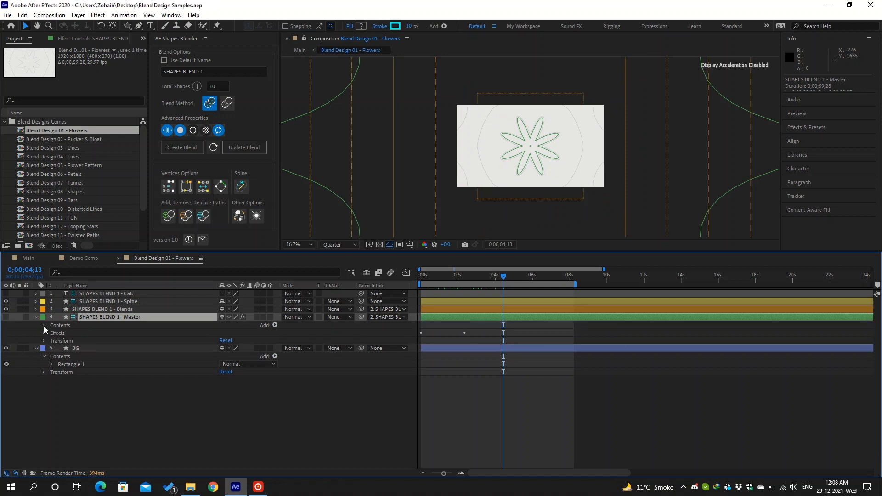
pyautogui.click(44, 326)
pyautogui.click(65, 333)
pyautogui.click(51, 333)
pyautogui.click(92, 348)
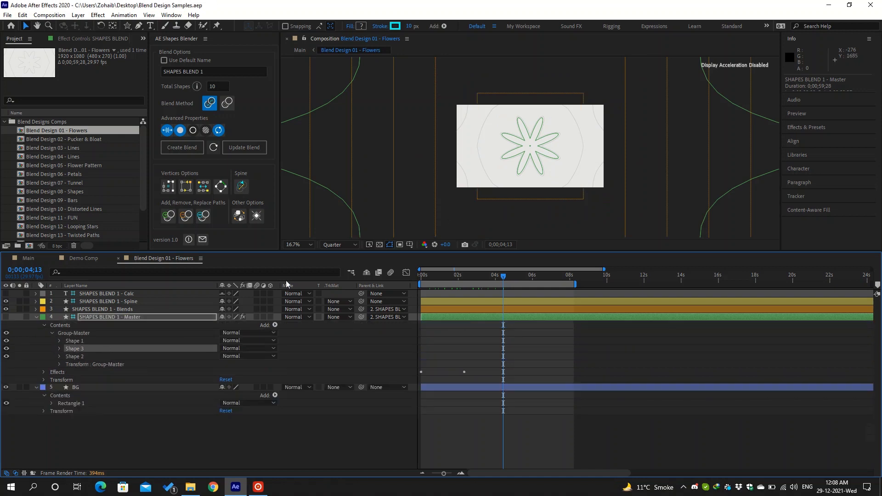
pyautogui.scroll(2, 553, 131)
pyautogui.click(83, 356)
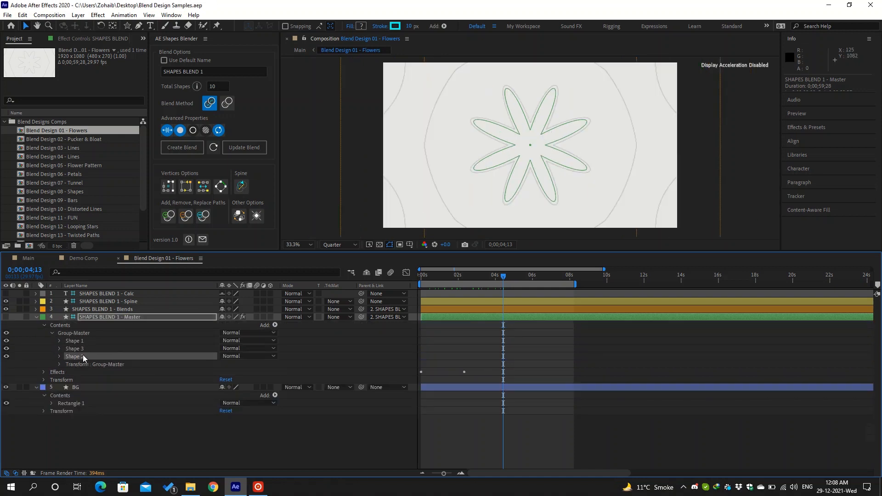
pyautogui.click(6, 317)
pyautogui.scroll(7, 532, 146)
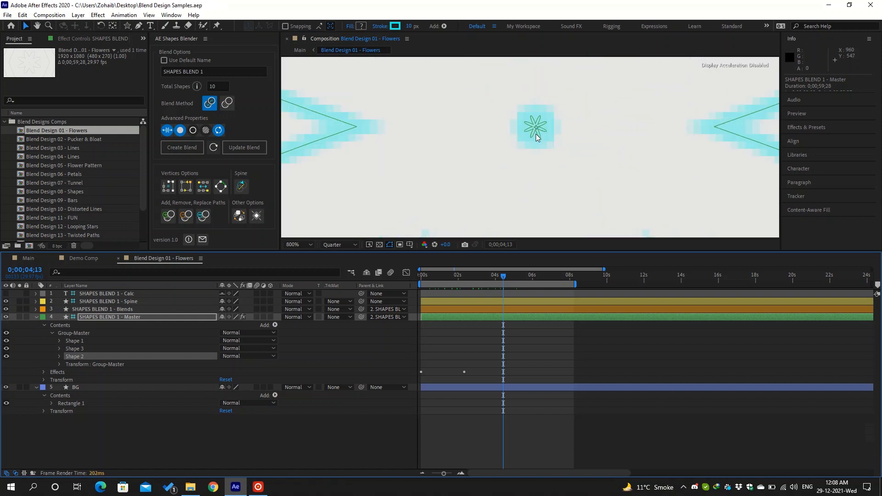
pyautogui.scroll(-6, 536, 137)
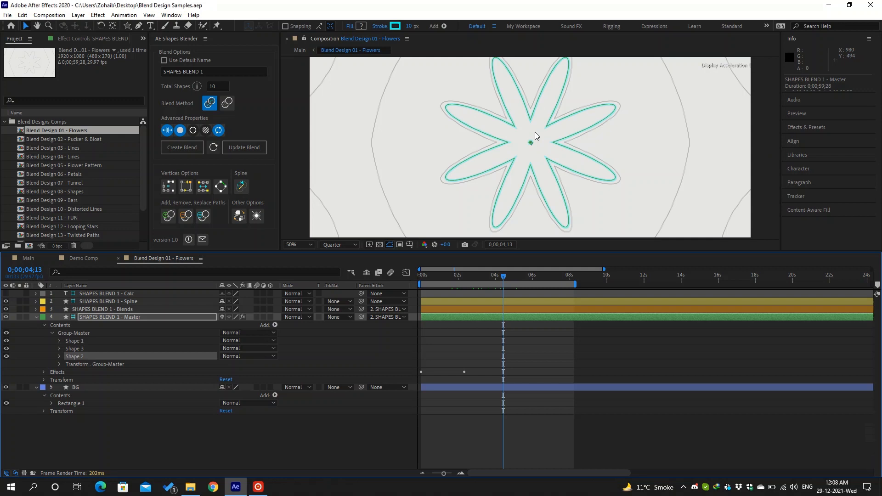
pyautogui.click(520, 343)
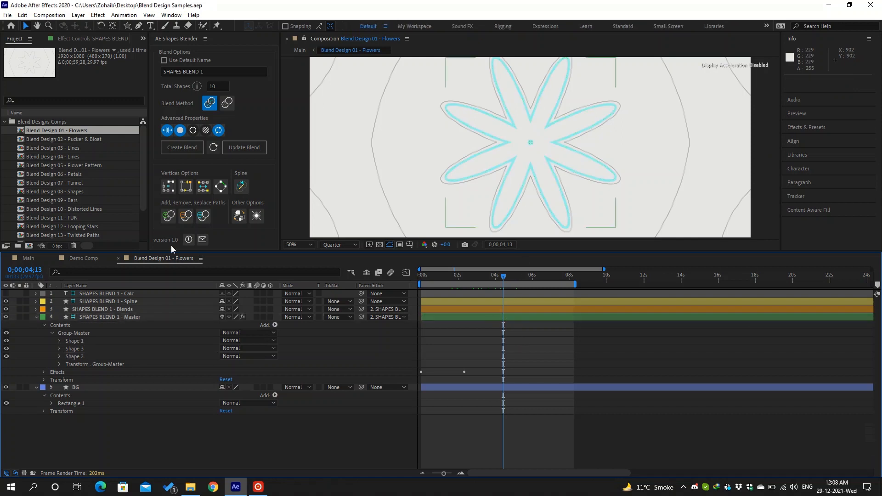
# - Open the Blend Design 02 - Pucker & Bloat composition and play a preview
pyautogui.click(100, 139)
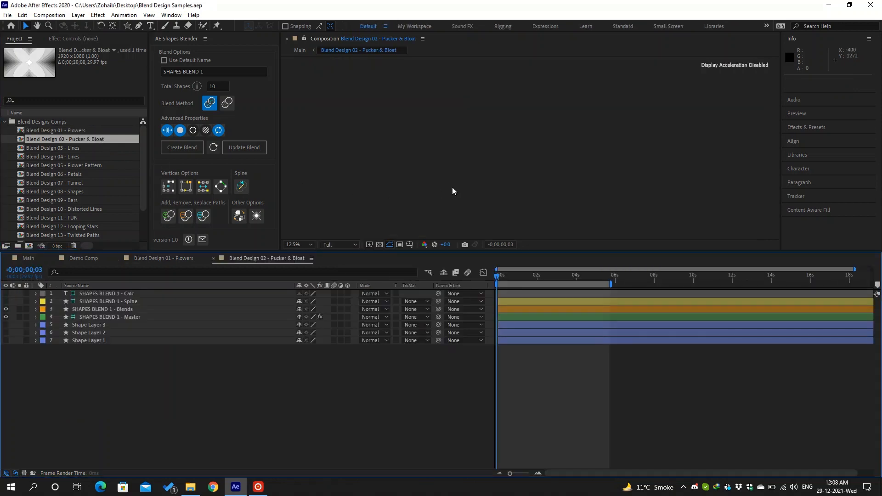
pyautogui.press('space')
pyautogui.scroll(1, 540, 148)
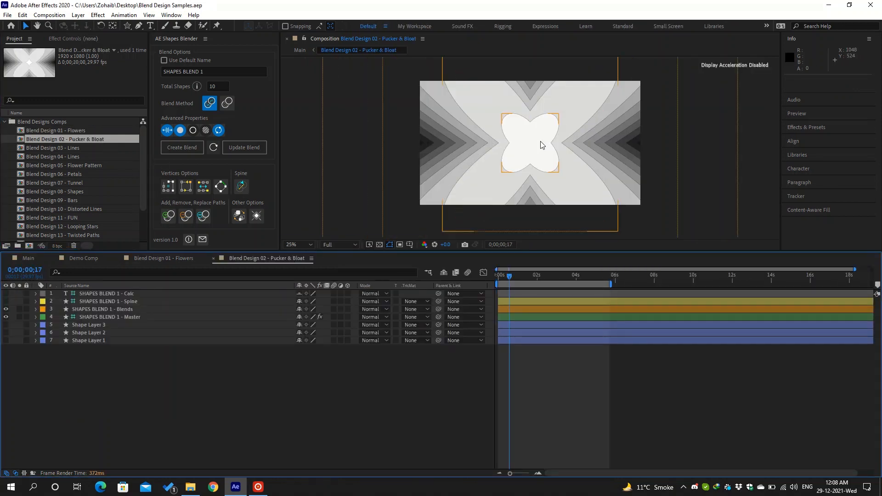